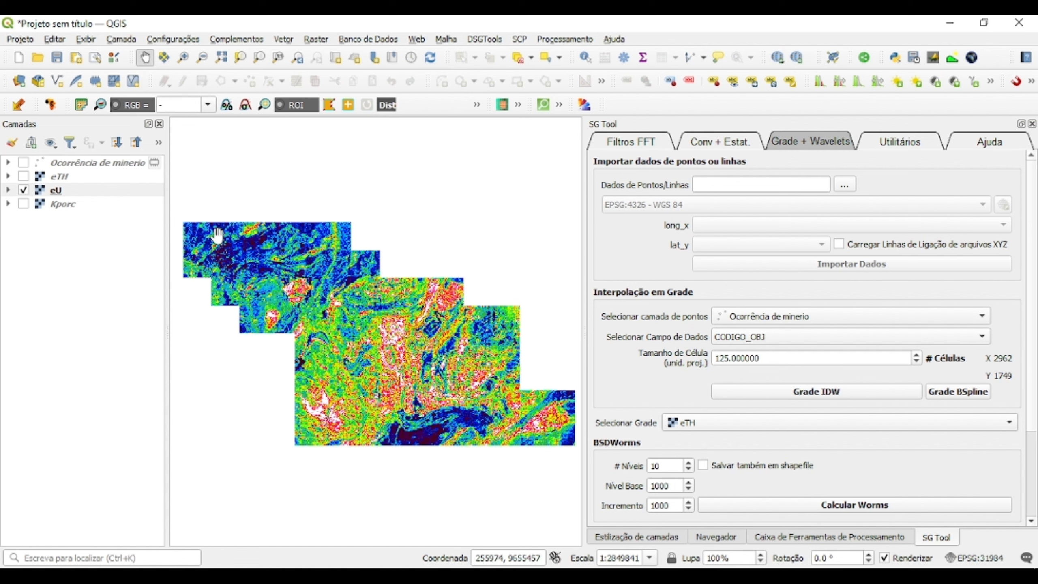
Turn on the Ocorrência de minerio layer over the northwestern part of the eU raster.
left_click_drag(272, 290, 278, 292)
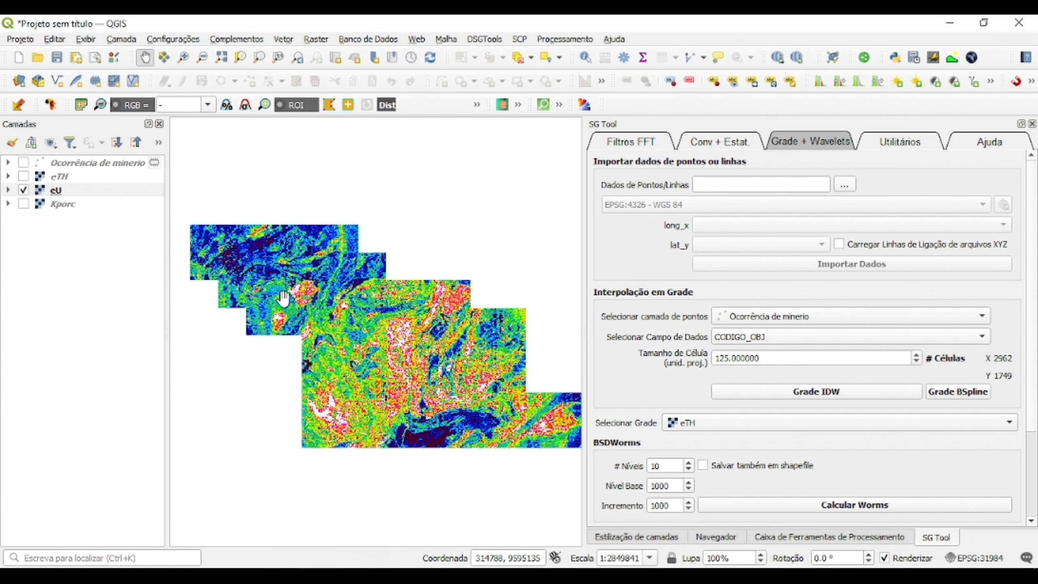
left_click_drag(283, 299, 328, 336)
scroll(317, 290, "up", 2)
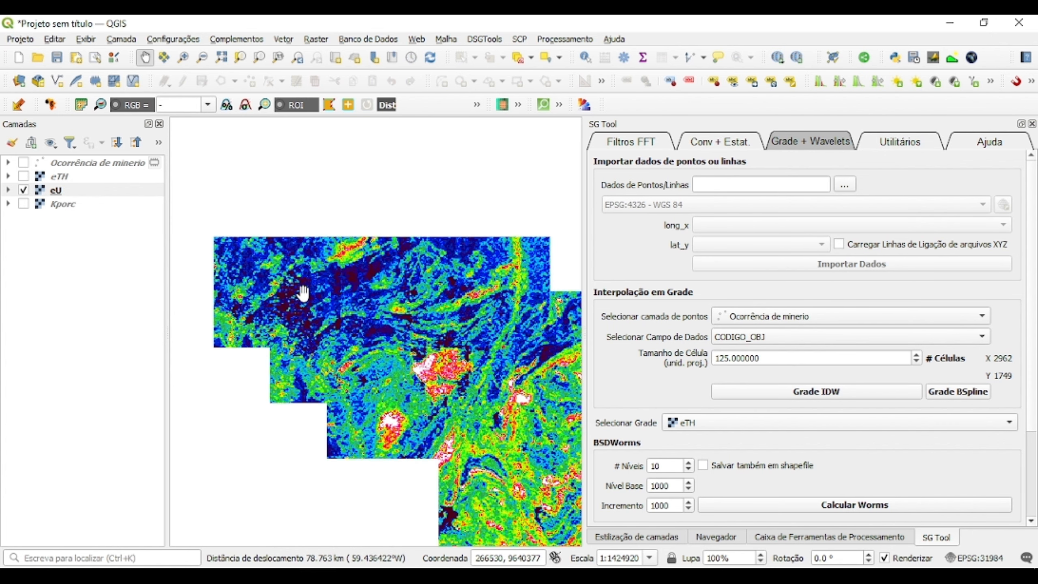
mouse_move(327, 328)
left_mouse_down()
mouse_move(301, 326)
mouse_move(335, 340)
left_mouse_up()
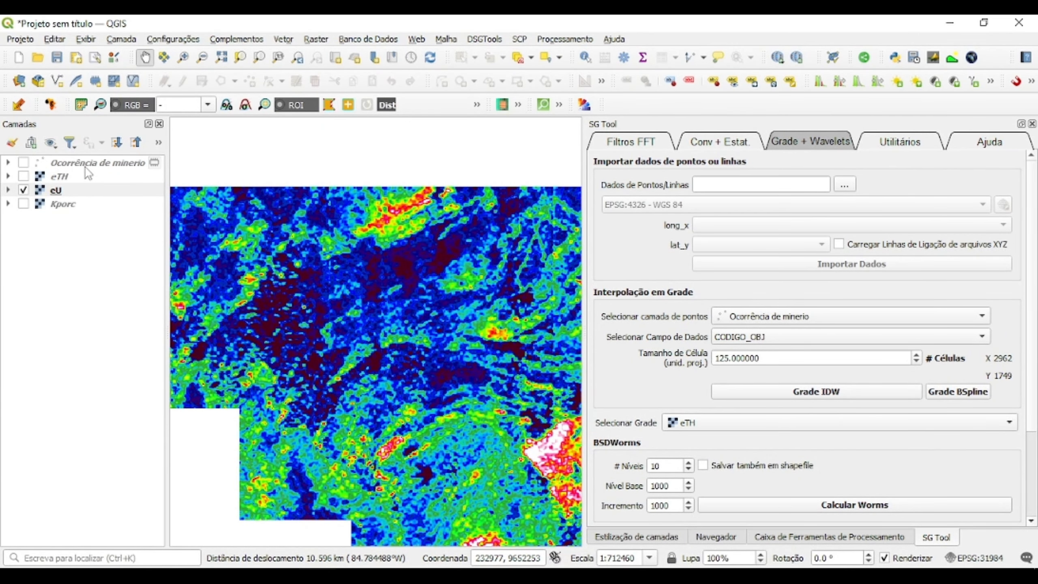
left_click(98, 168)
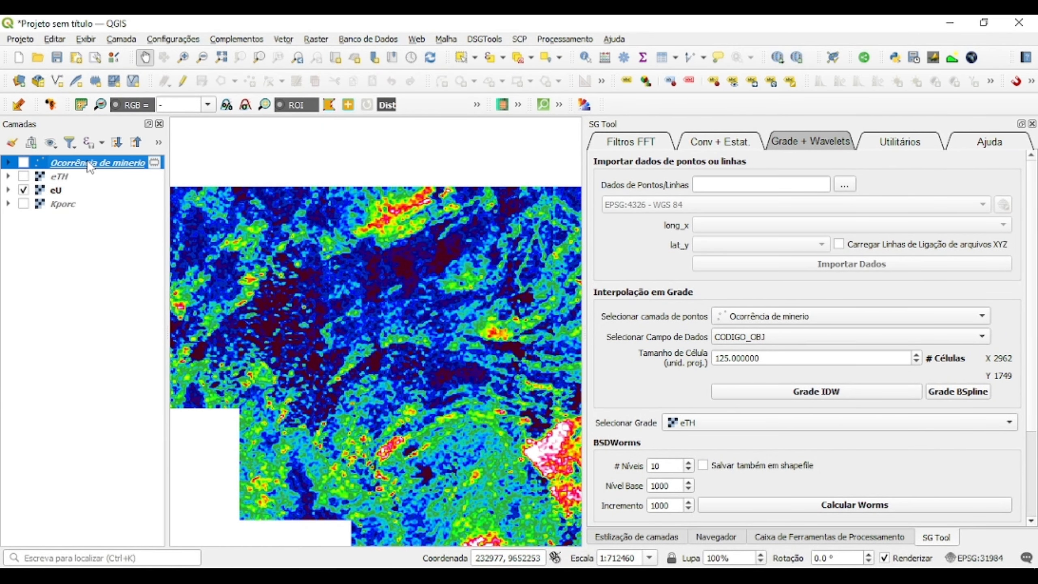
left_click(23, 162)
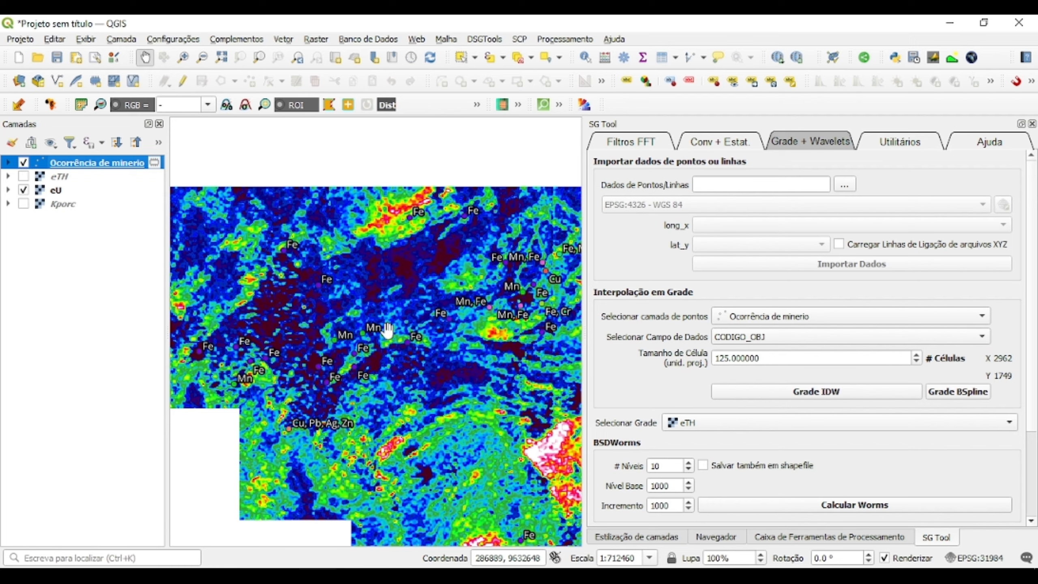
Examine how the Fe, Mn and Cu occurrences relate to the eU values in the northwestern part of the raster.
left_click_drag(392, 295, 333, 257)
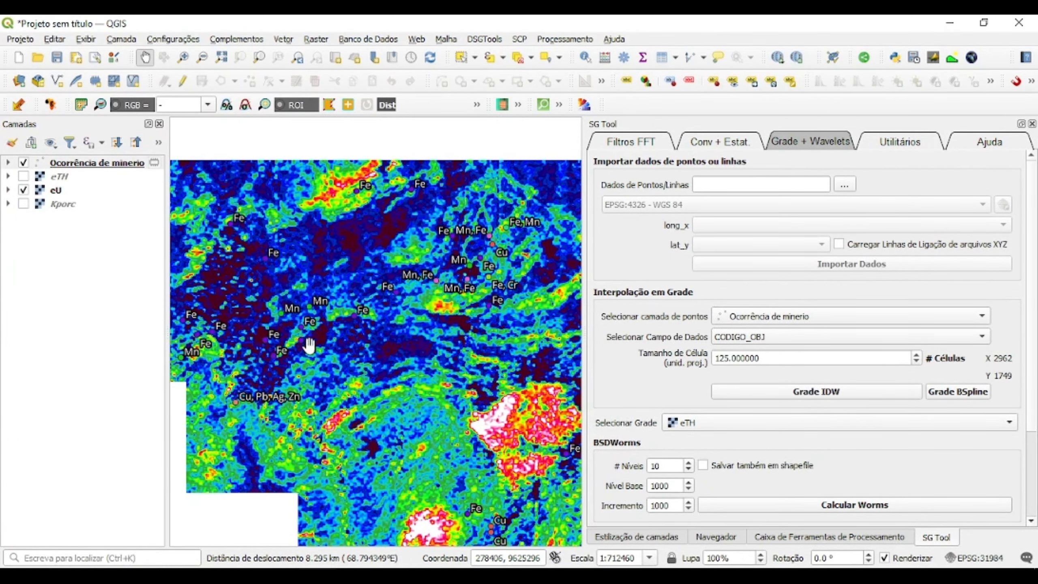
left_click_drag(377, 359, 366, 361)
left_click(366, 362)
left_click_drag(489, 287, 459, 318)
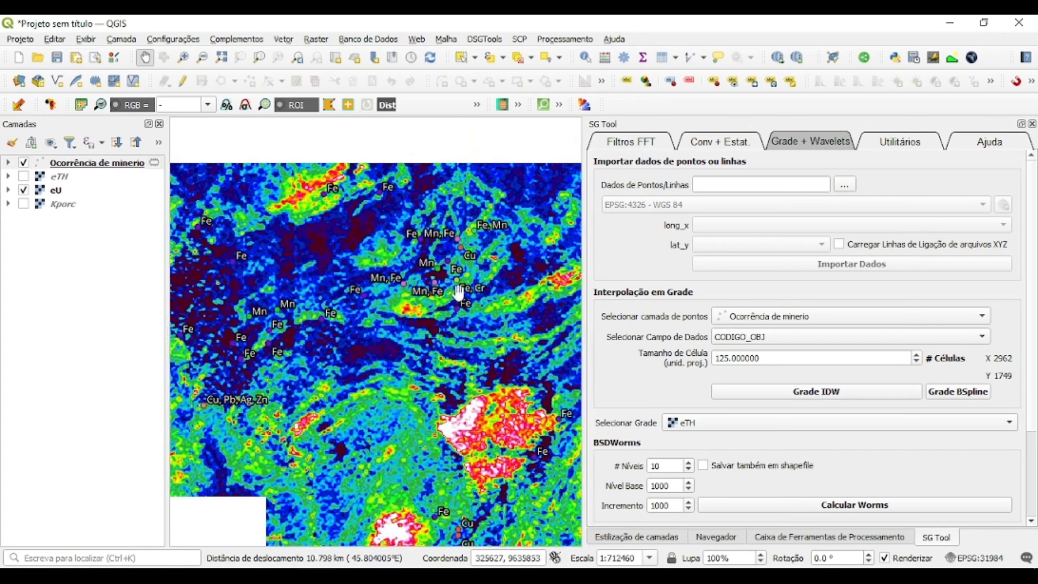
left_click_drag(274, 358, 310, 354)
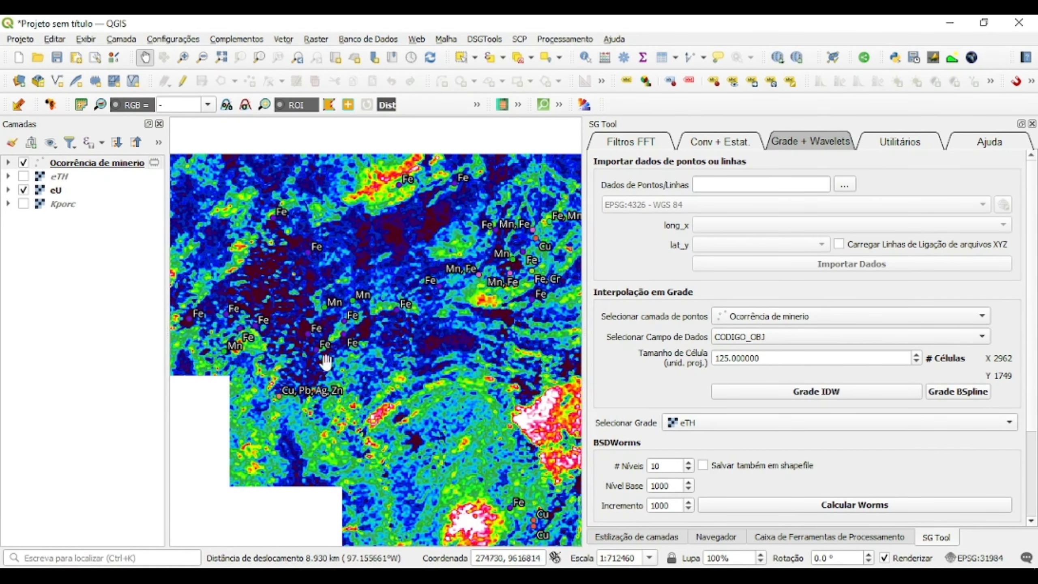
left_click_drag(400, 328, 354, 336)
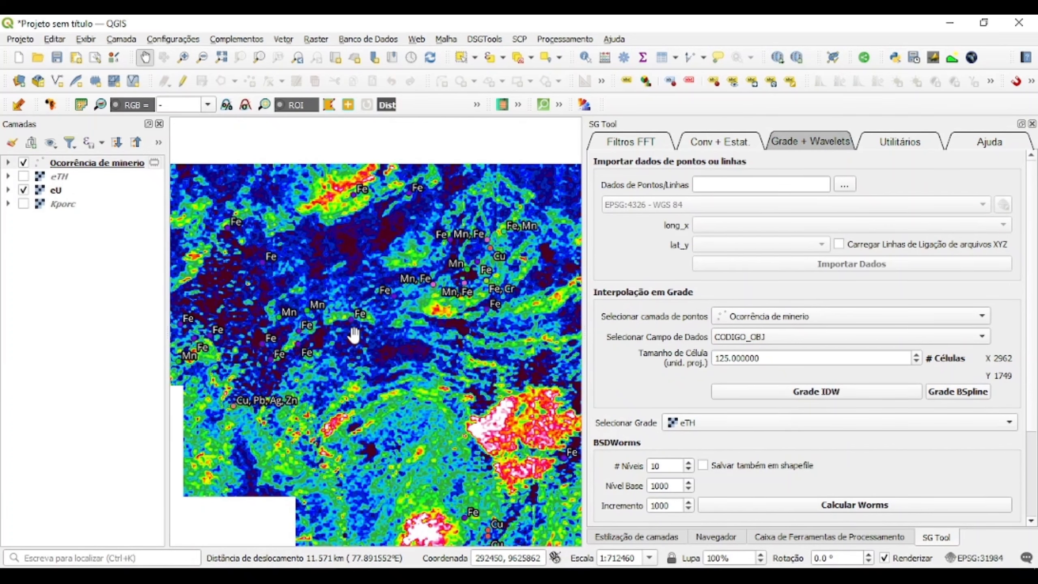
left_click_drag(313, 306, 333, 312)
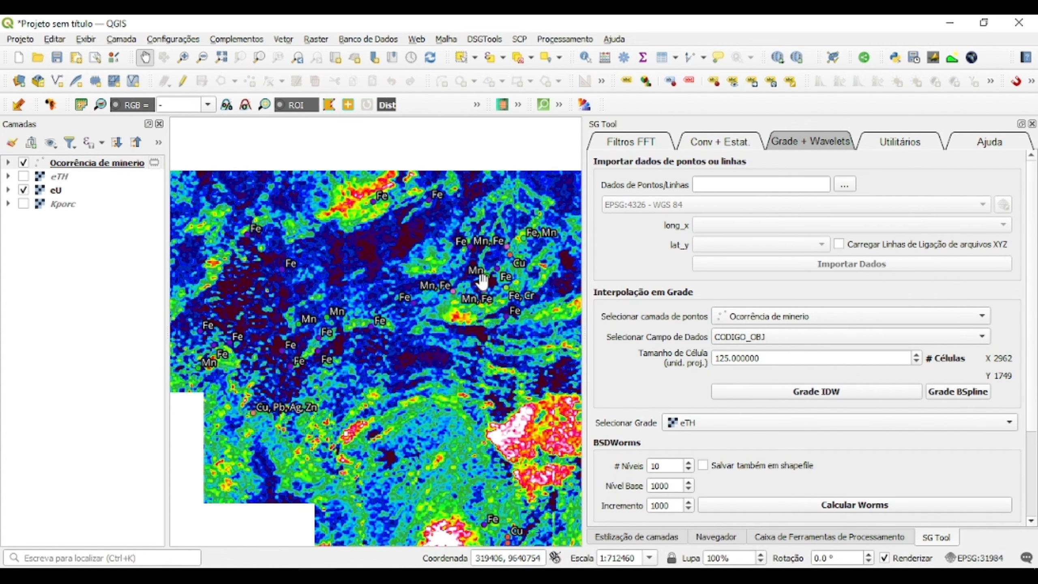
left_click_drag(494, 266, 449, 281)
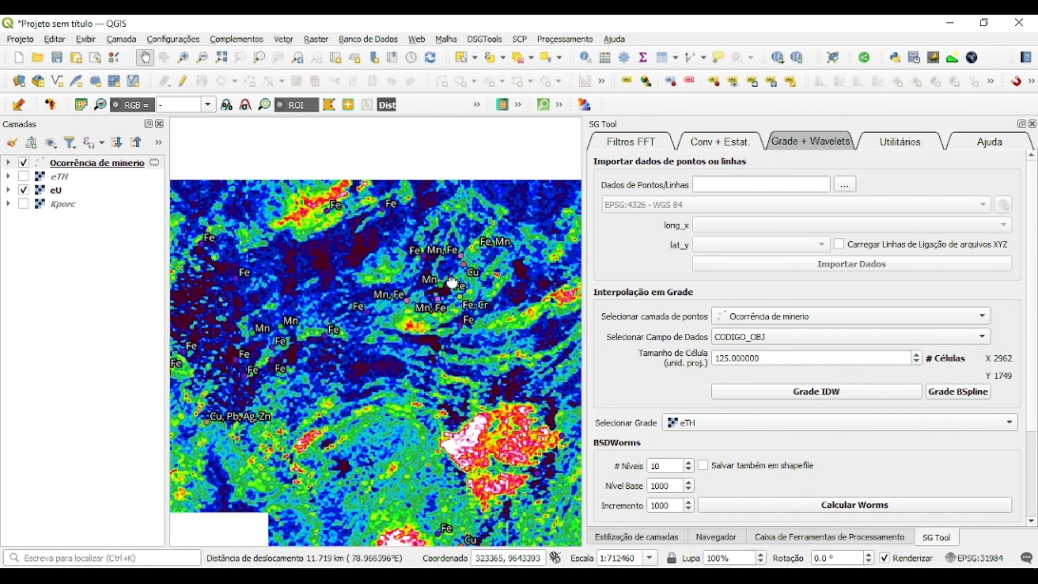
left_click_drag(325, 305, 357, 309)
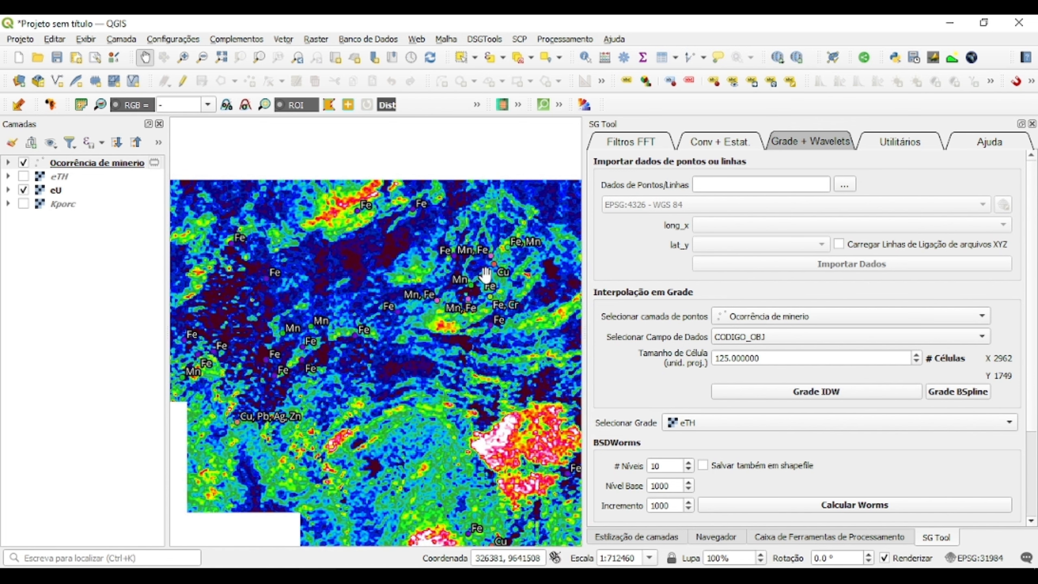
scroll(417, 384, "down", 1)
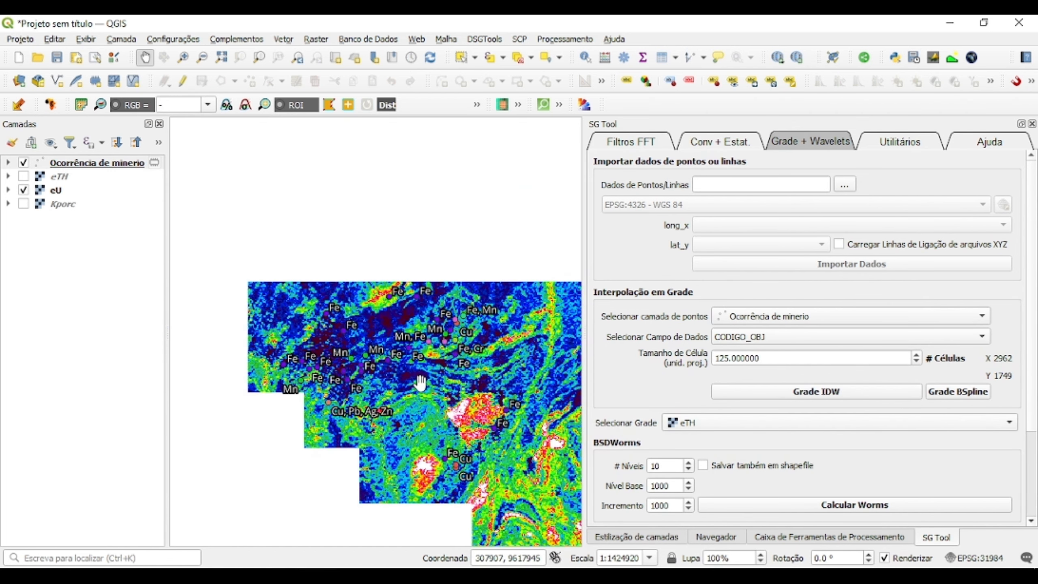
Compare the U, P and Mn occurrences in the central and southeastern eU areas with those in the northwestern block.
left_click_drag(447, 389, 322, 315)
left_click_drag(412, 378, 359, 332)
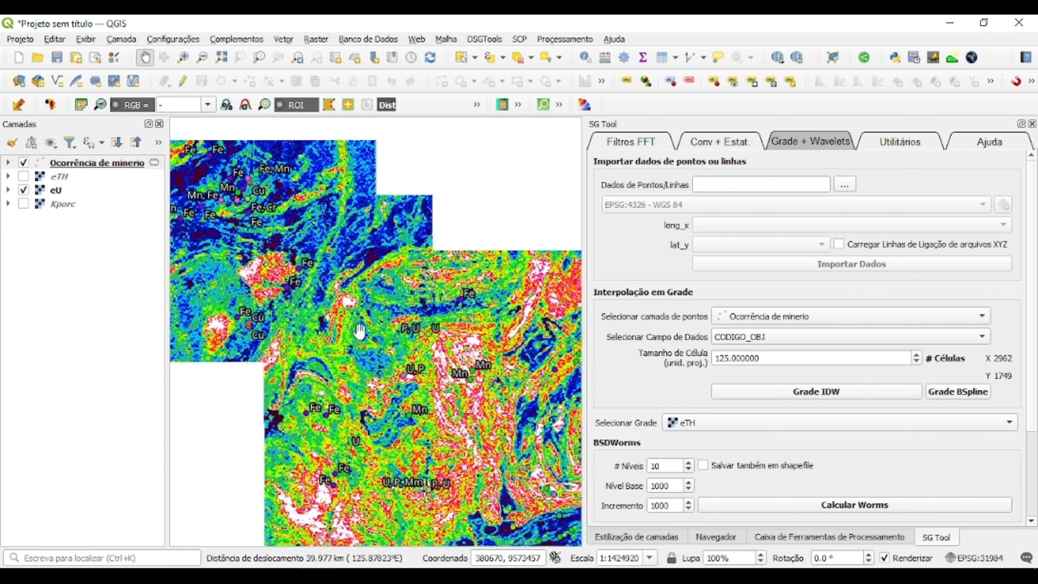
left_click_drag(399, 423, 371, 363)
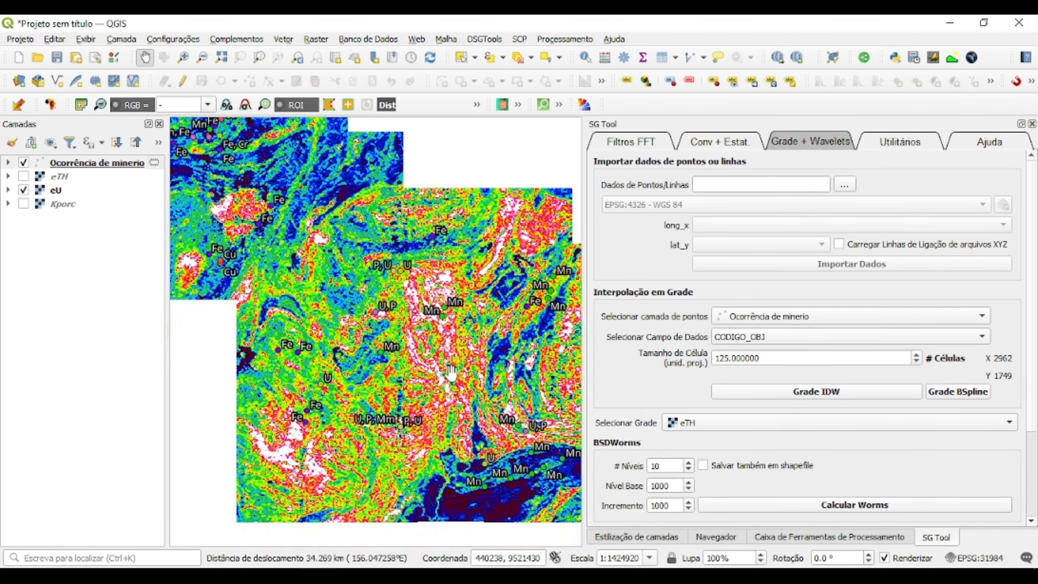
left_click_drag(451, 374, 434, 375)
left_click_drag(340, 437, 369, 414)
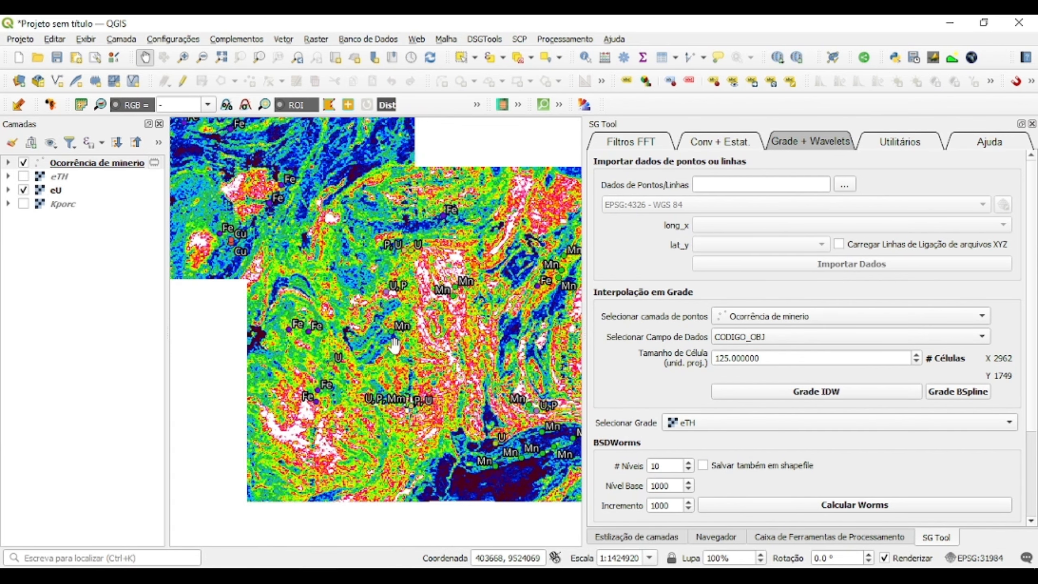
left_click_drag(452, 345, 407, 355)
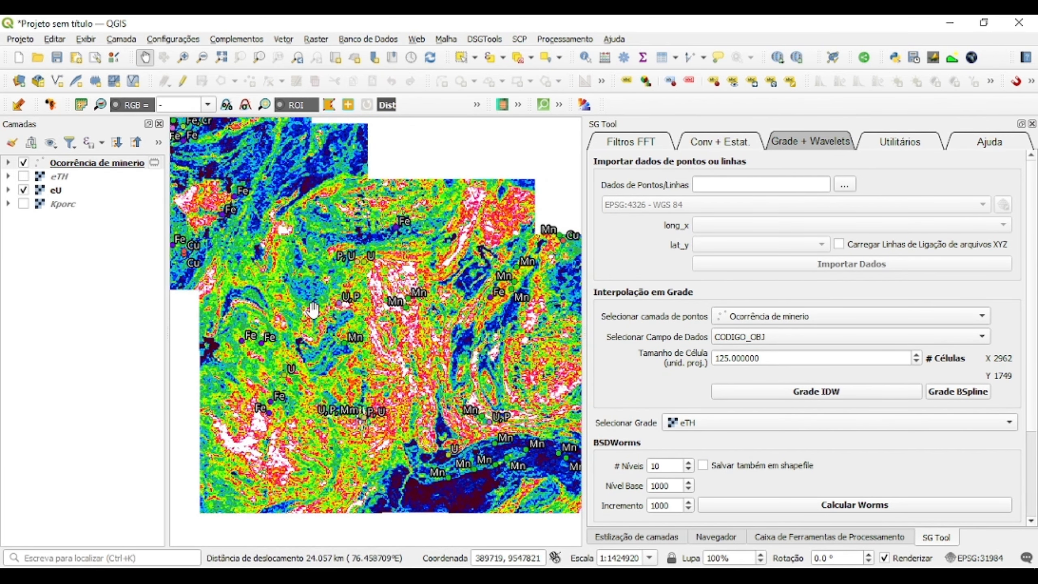
left_click_drag(331, 276, 391, 334)
left_click_drag(314, 272, 459, 321)
left_click_drag(304, 247, 370, 276)
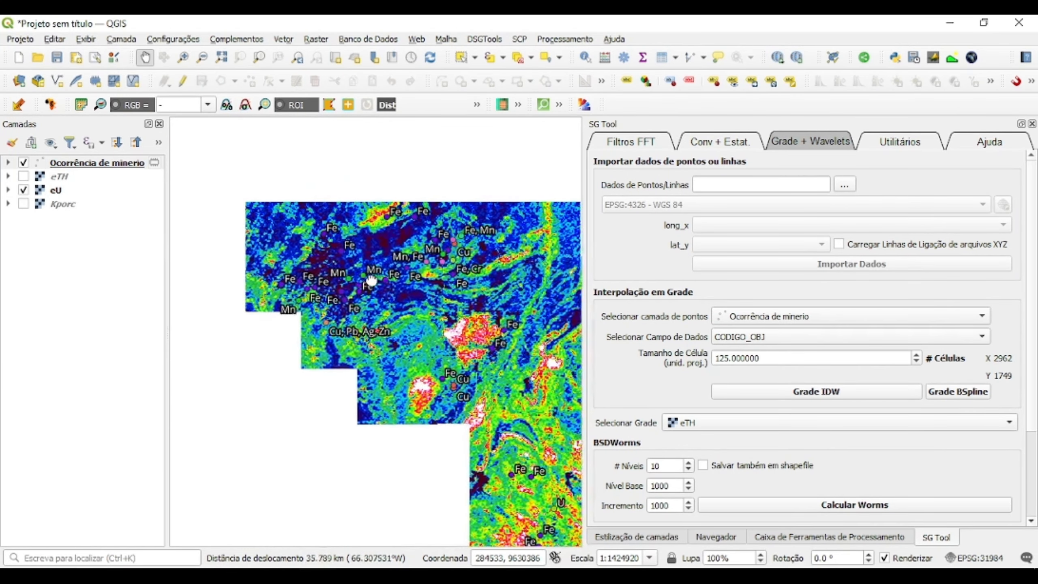
scroll(478, 336, "up", 1)
left_click_drag(476, 359, 407, 363)
left_click_drag(265, 299, 367, 372)
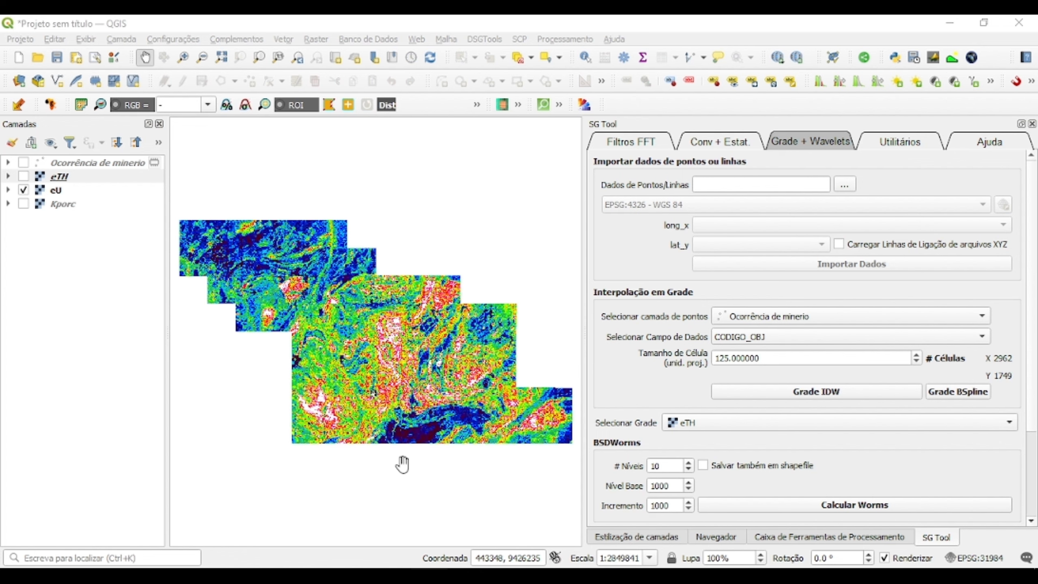
Display the Ocorrência de minerio points over the central part of the eU raster.
scroll(399, 364, "up", 1)
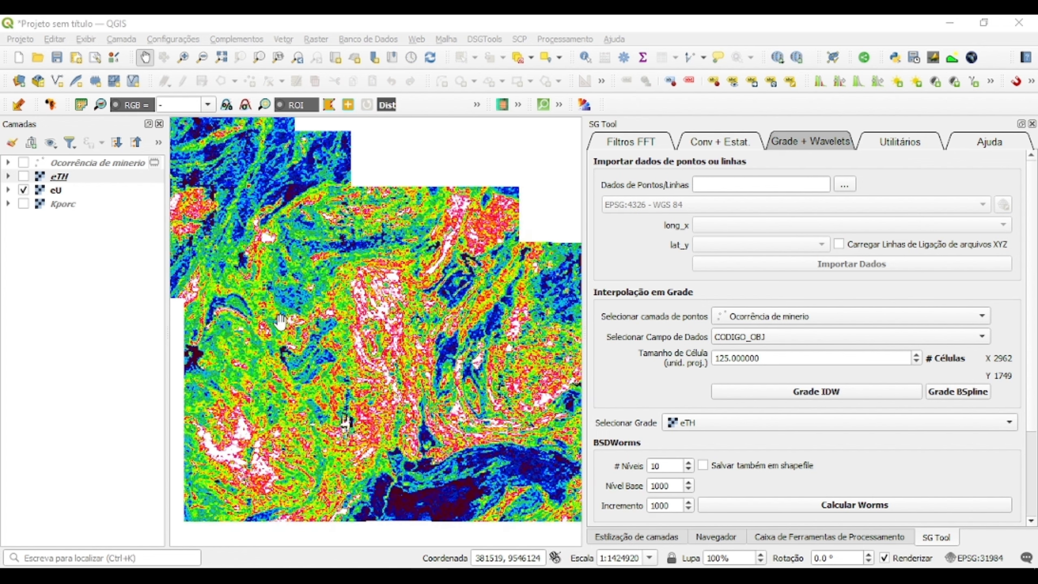
mouse_move(316, 338)
left_mouse_down()
mouse_move(283, 332)
mouse_move(332, 330)
left_mouse_up()
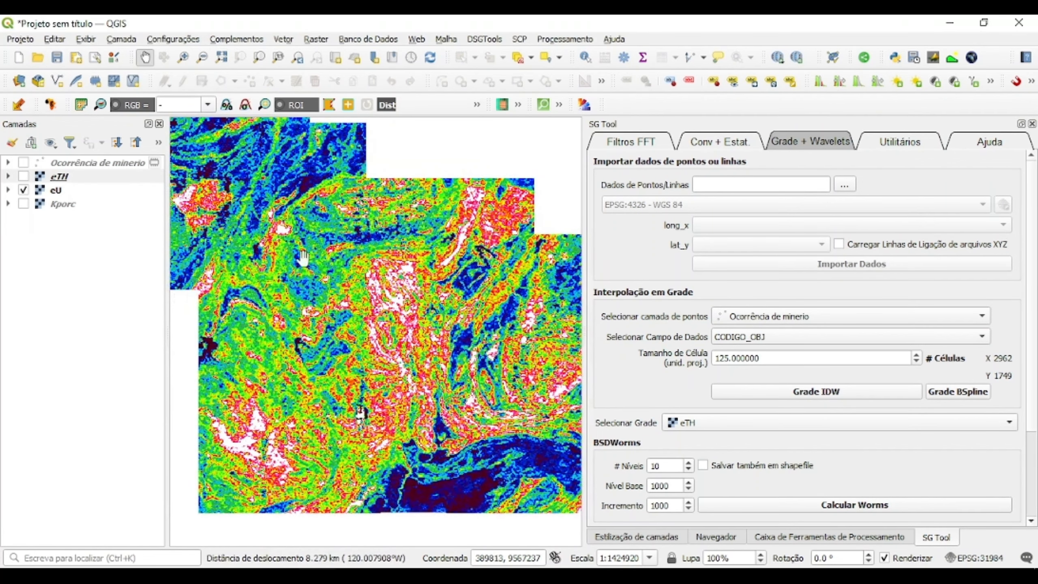
left_click(66, 166)
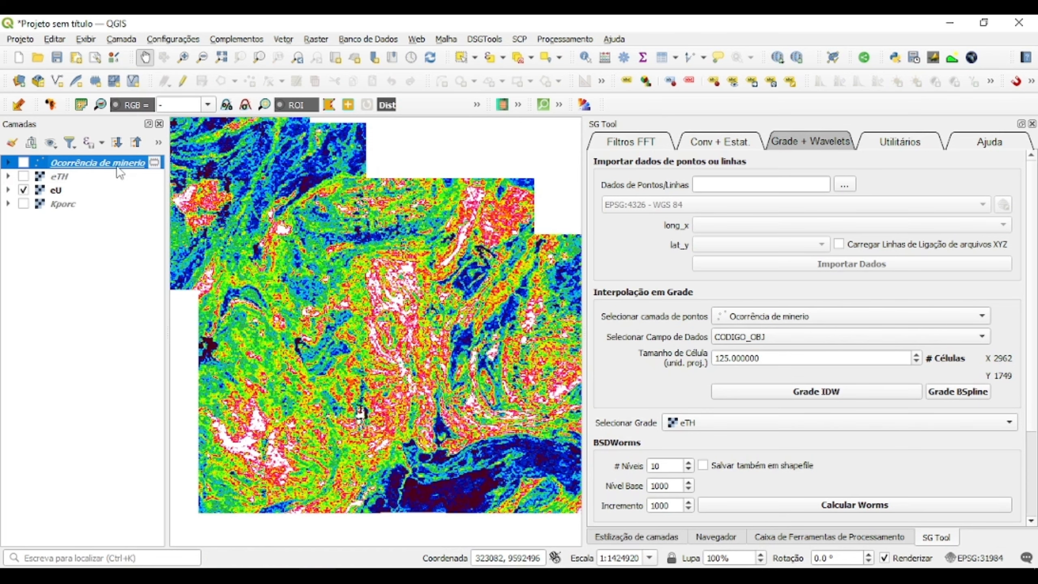
left_click(25, 162)
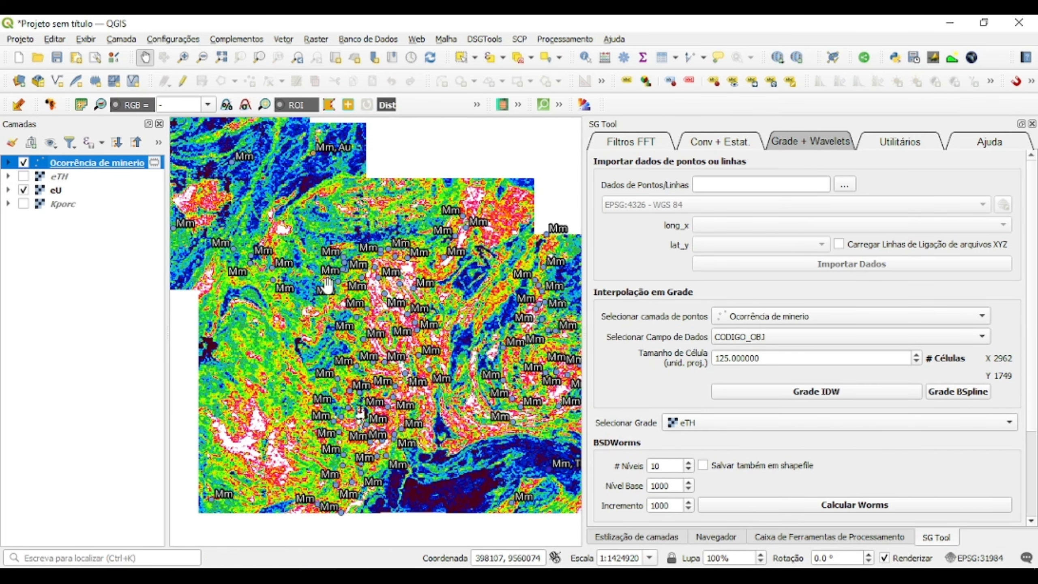
Examine the distribution of the Mm occurrences around the high eU zone in the centre of the raster.
left_click_drag(450, 304, 439, 301)
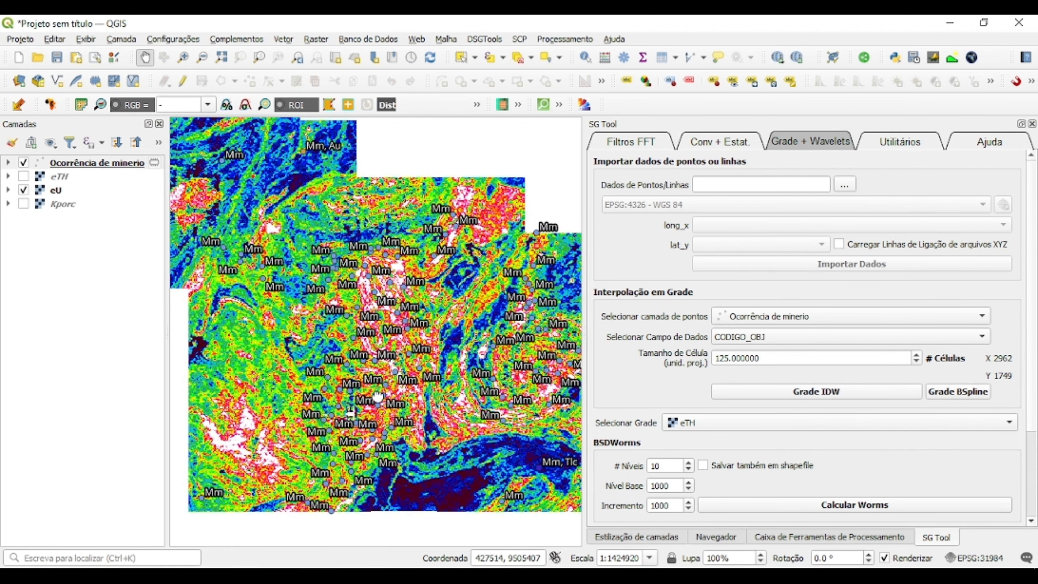
scroll(377, 396, "up", 1)
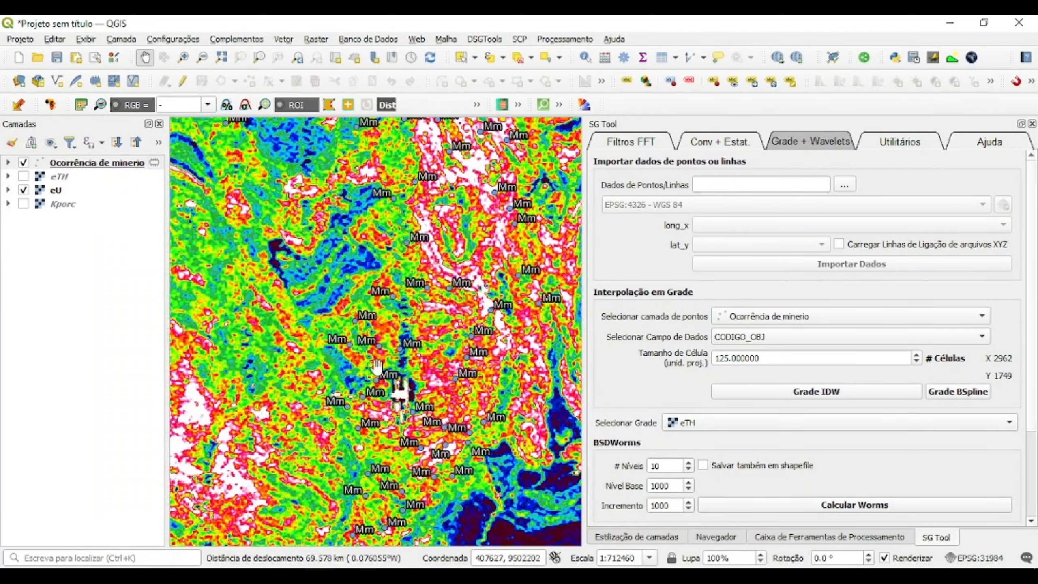
scroll(376, 367, "down", 2)
scroll(407, 338, "up", 2)
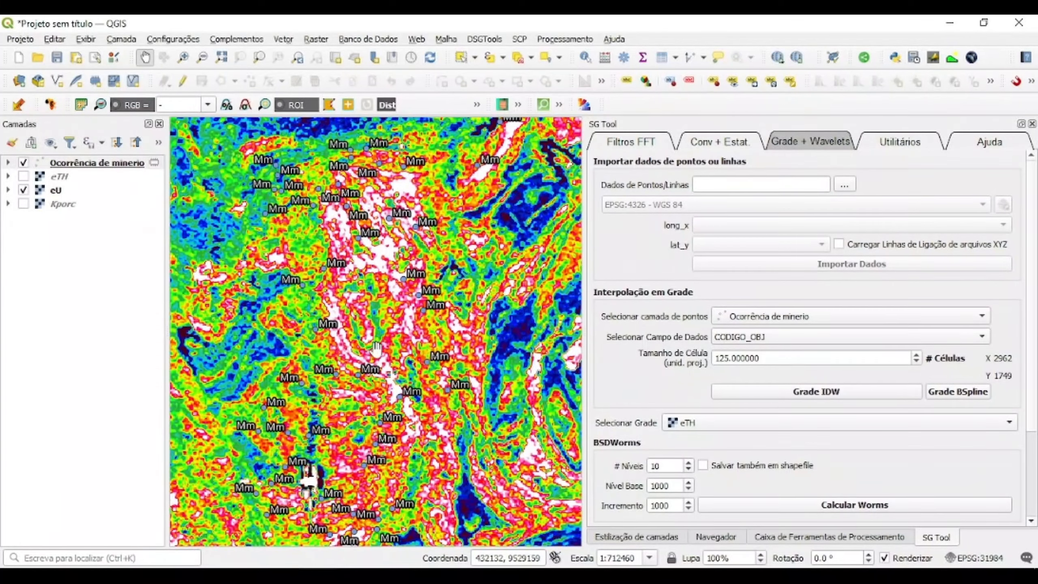
left_click_drag(364, 315, 356, 381)
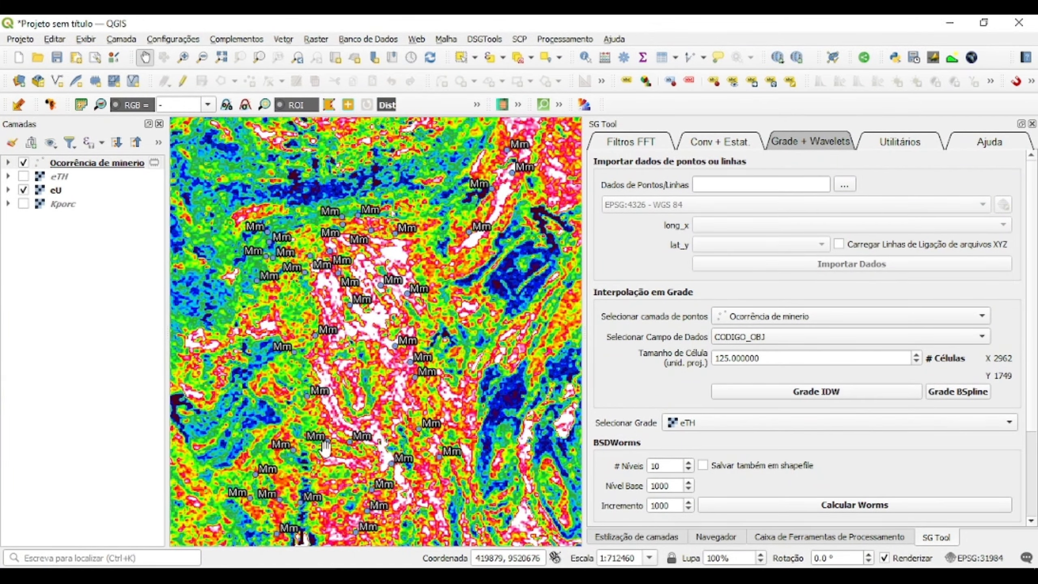
left_click_drag(324, 447, 377, 419)
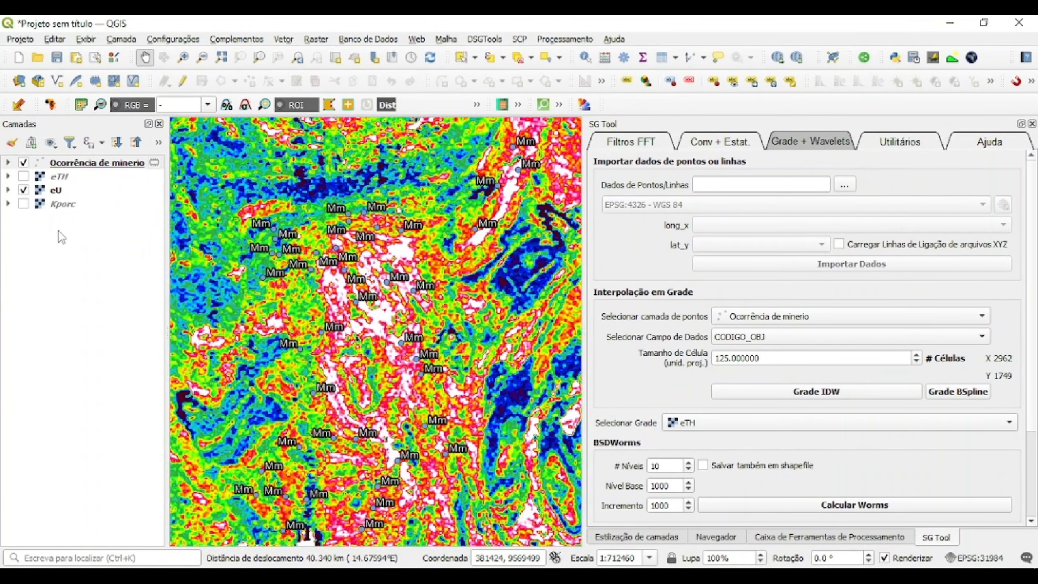
Enable the U, "U, P" and "U, P, Mm" categories in the symbology of the Ocorrência de minerio layer.
left_click(68, 166)
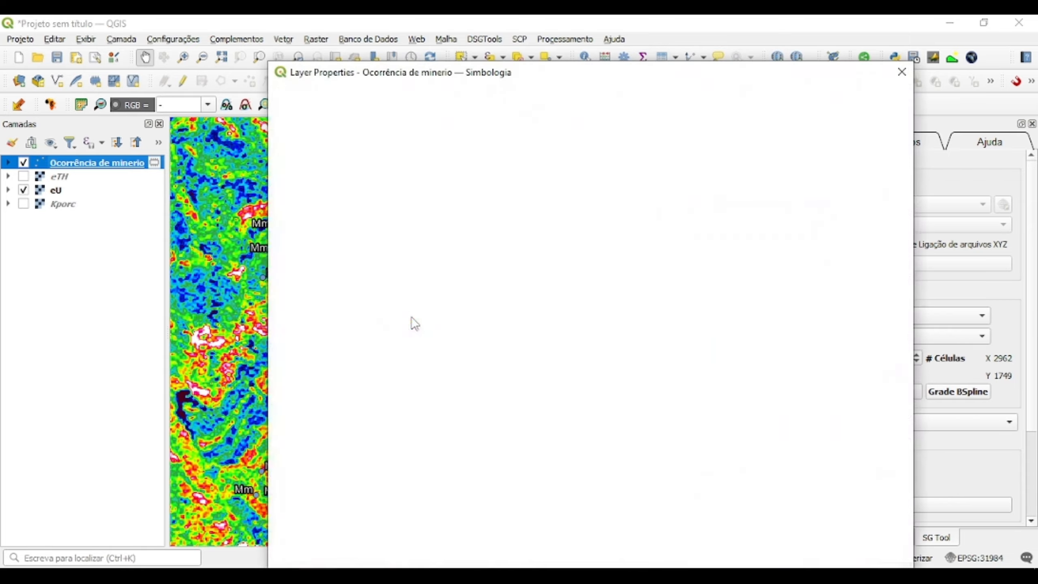
scroll(447, 319, "down", 10)
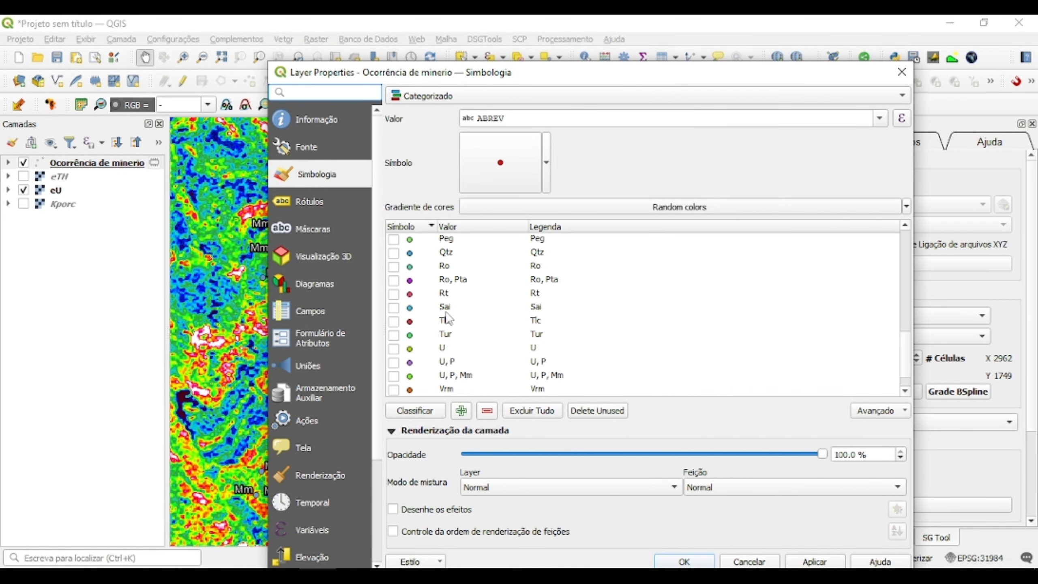
left_click(394, 349)
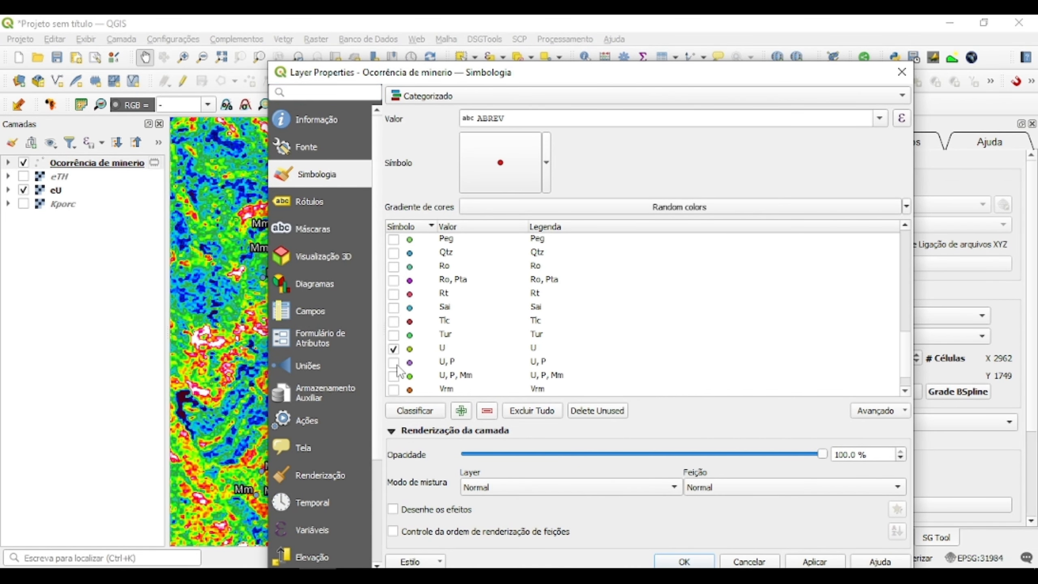
left_click(395, 376)
left_click(801, 565)
left_click(684, 563)
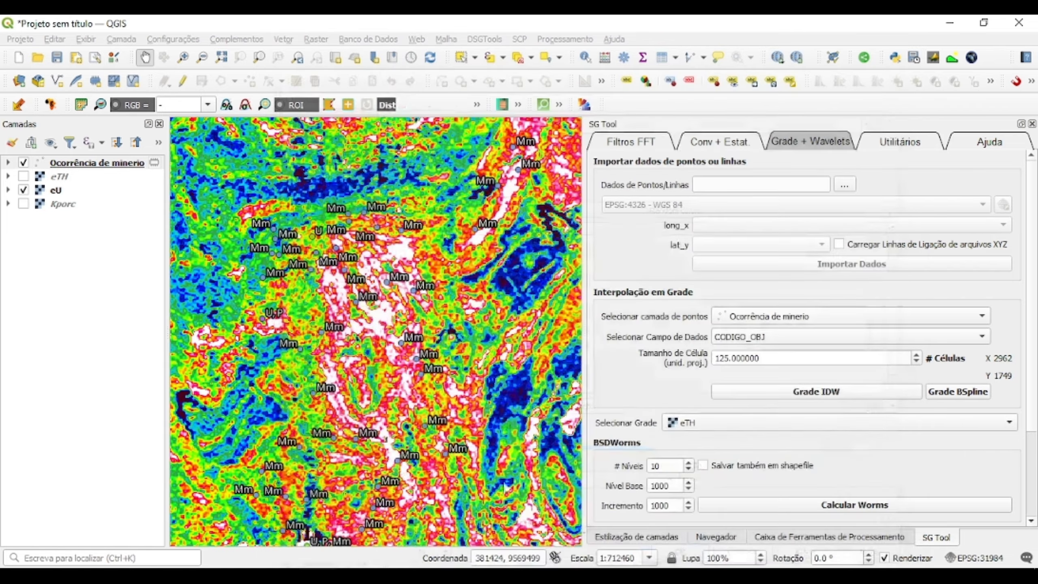
Inspect the uranium-bearing occurrences (U, "U, P" and "U, P, Mm") against the eU anomalies in the central area.
scroll(408, 419, "down", 2)
scroll(408, 418, "up", 1)
left_click_drag(442, 508, 374, 455)
scroll(396, 448, "up", 1)
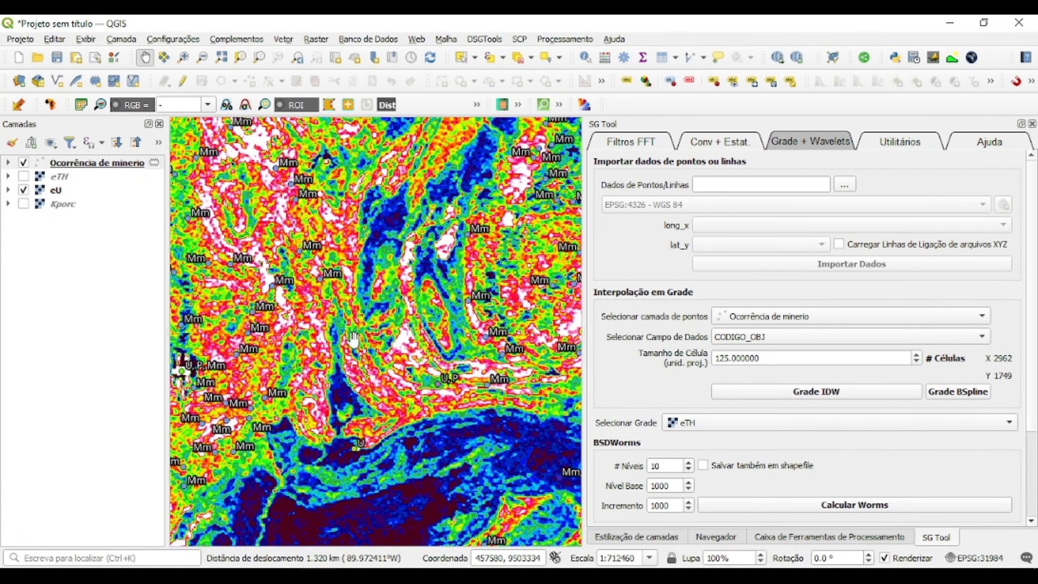
left_click_drag(335, 336, 411, 364)
left_click_drag(360, 251, 450, 310)
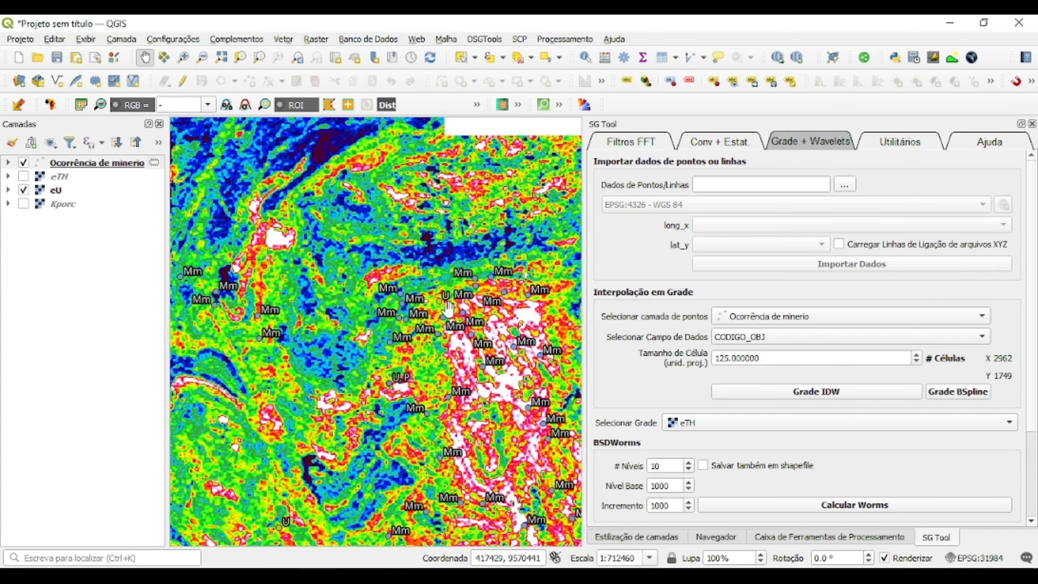
left_click_drag(455, 395, 399, 222)
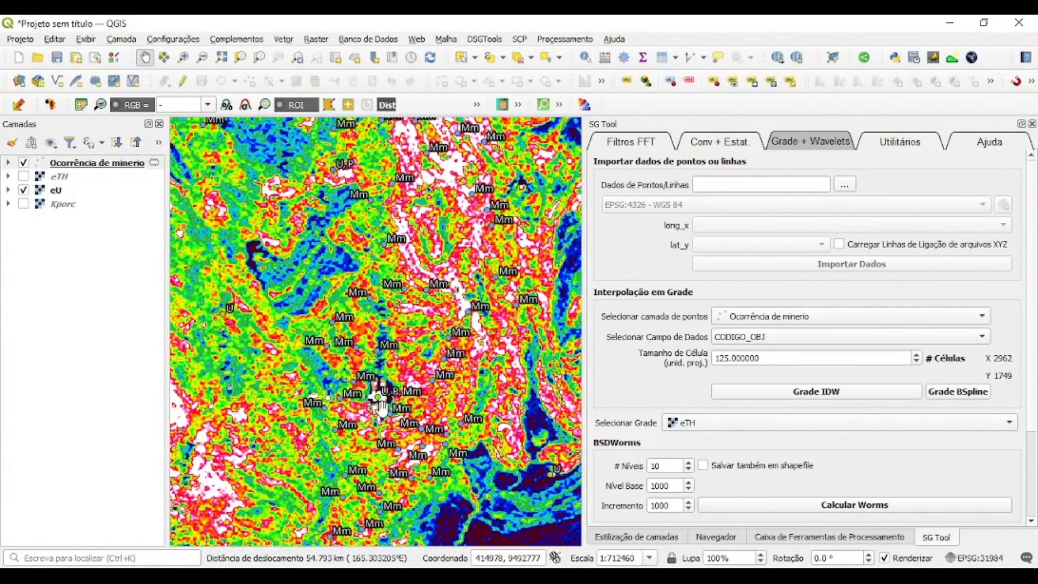
Examine how the Mm and uranium-bearing occurrences follow the high eU zones from the central area to the northeast and across the whole raster.
left_click_drag(404, 284, 384, 412)
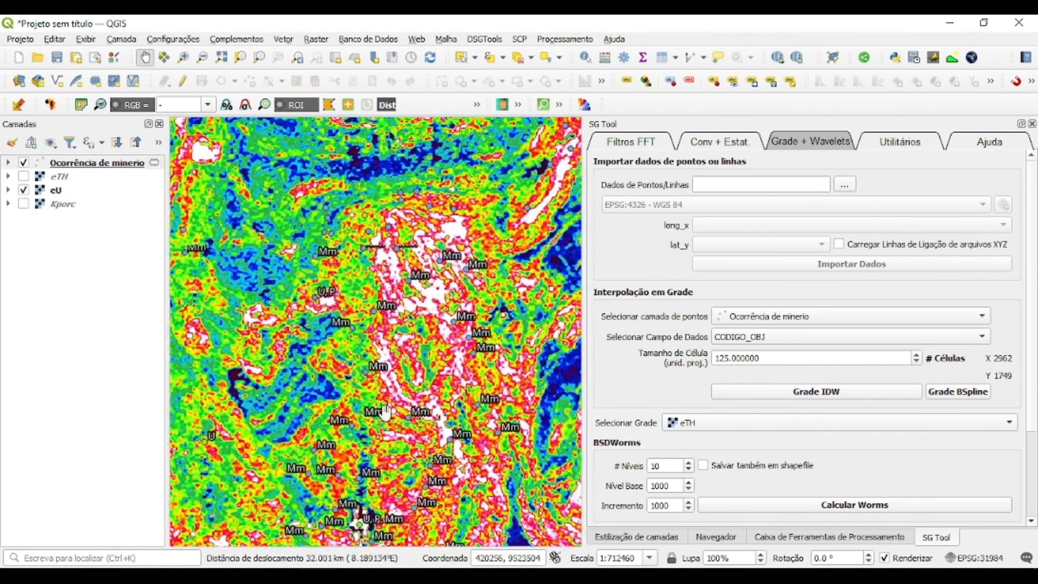
left_click_drag(339, 305, 283, 386)
left_click_drag(440, 323, 386, 397)
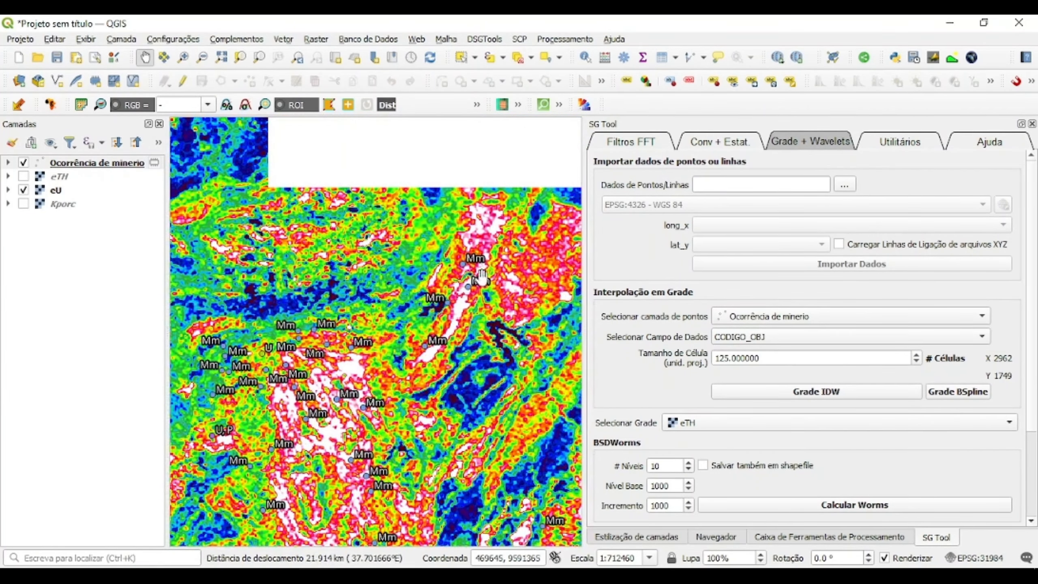
left_click_drag(360, 432, 417, 310)
left_click_drag(289, 417, 407, 371)
left_click_drag(370, 434, 301, 324)
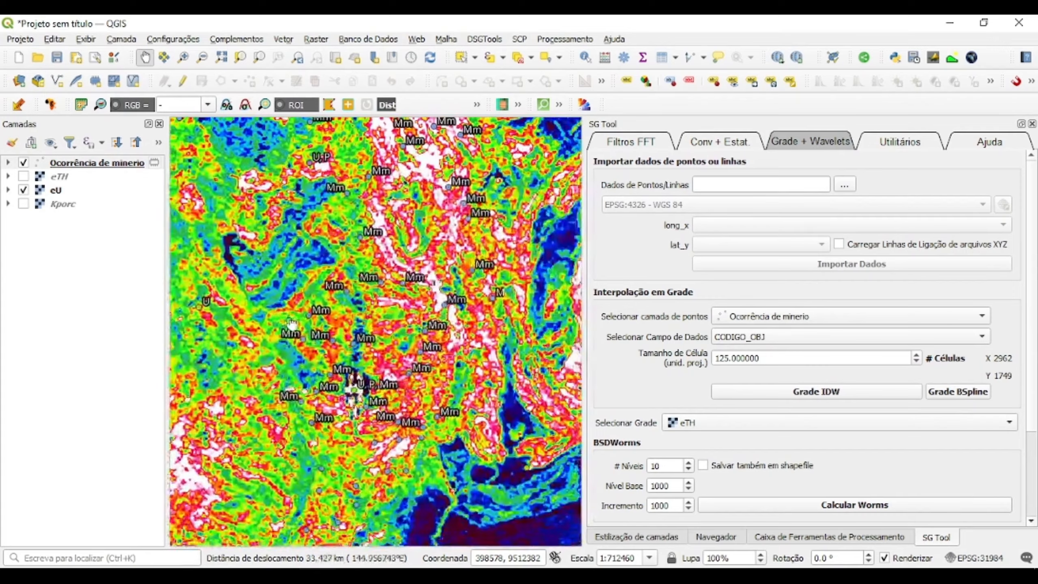
scroll(422, 290, "down", 1)
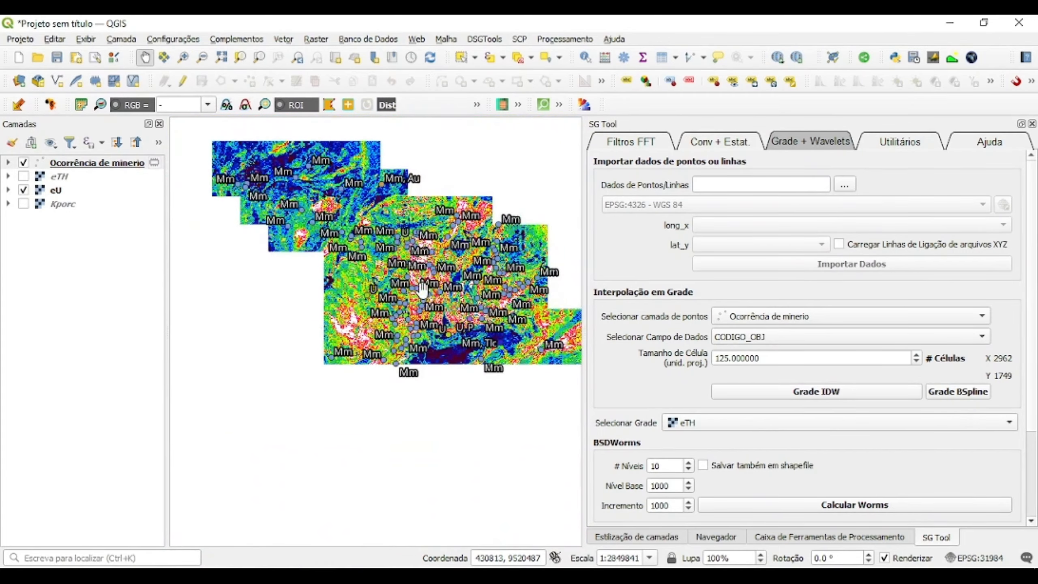
left_click_drag(421, 282, 392, 345)
scroll(417, 351, "down", 1)
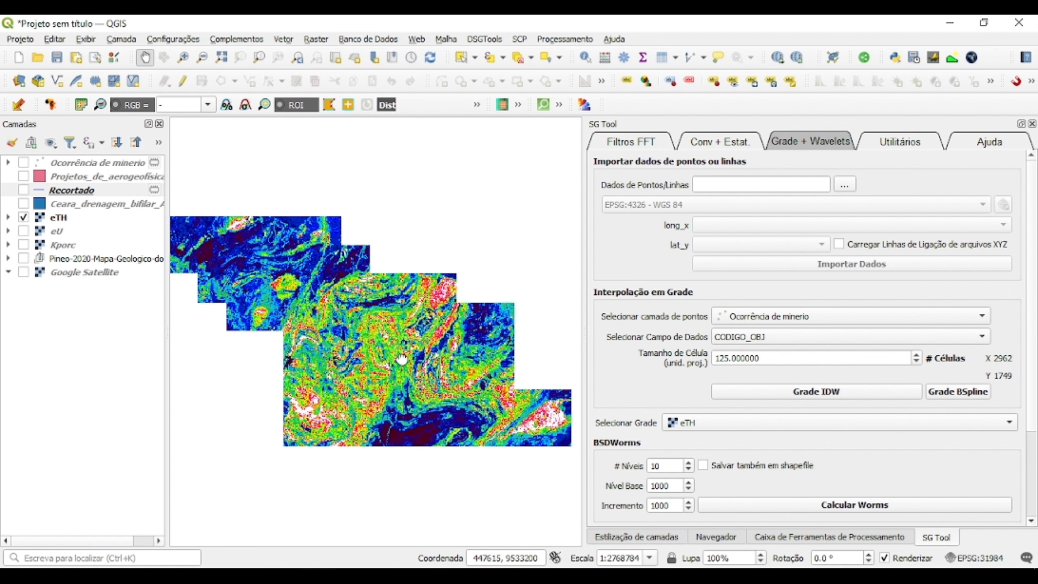
Examine the eTH raster, from the full extent to the boundary between its northwestern and central parts.
left_click_drag(402, 359, 406, 358)
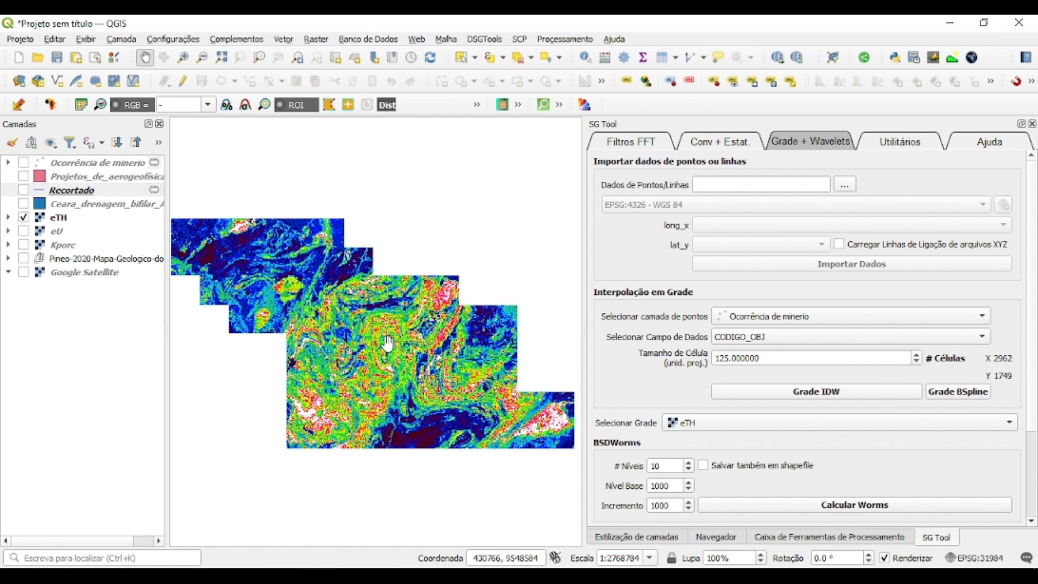
scroll(386, 344, "up", 1)
left_click_drag(330, 326, 479, 405)
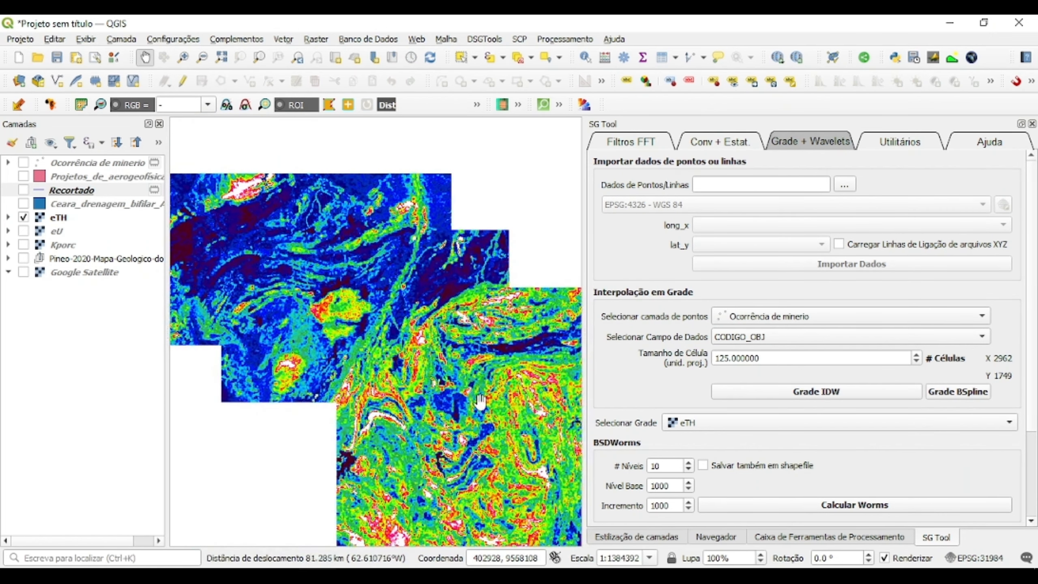
left_click_drag(492, 294, 439, 319)
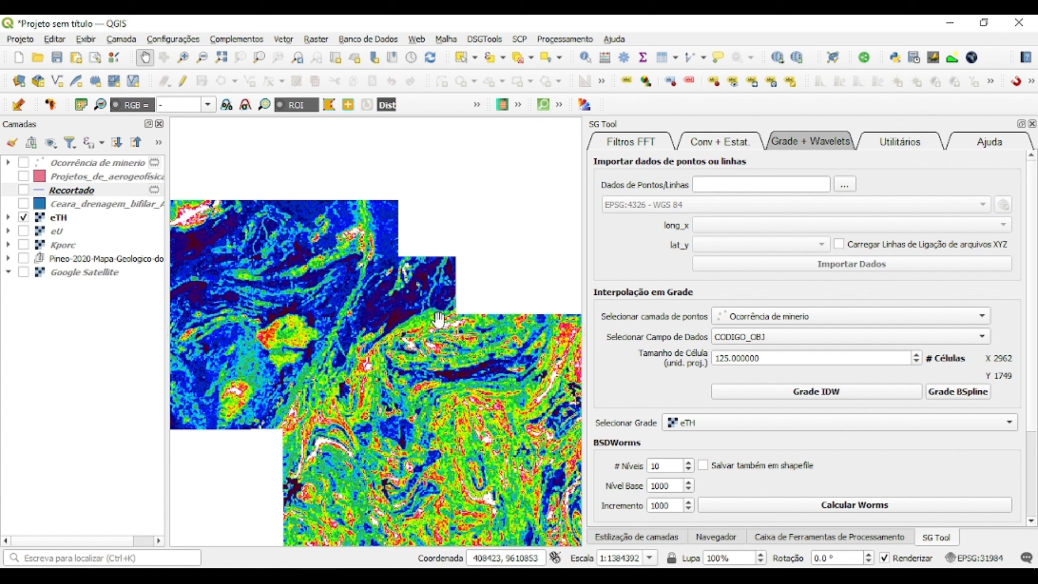
left_click_drag(389, 343, 369, 349)
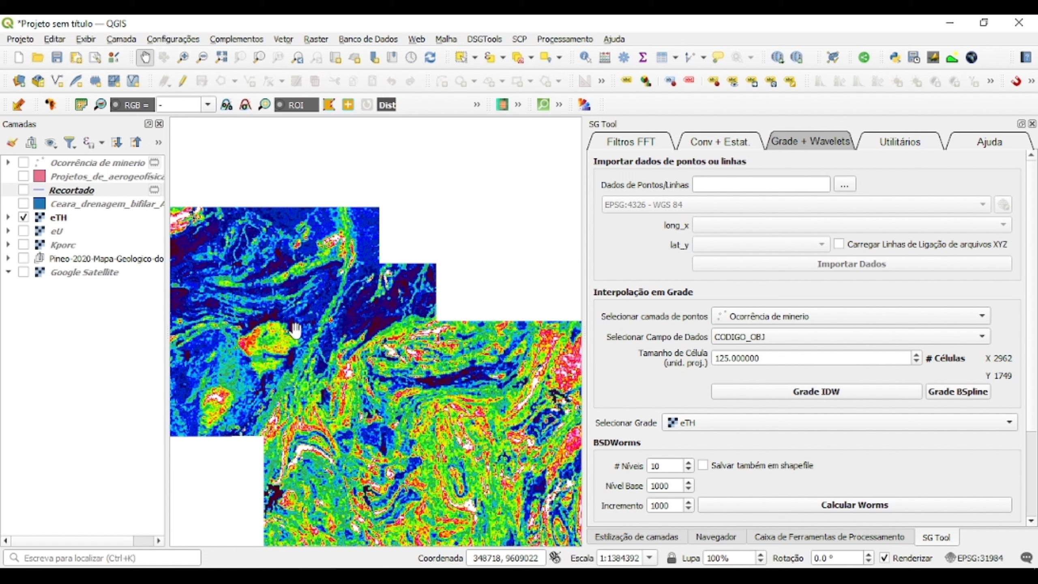
left_click_drag(421, 385, 433, 384)
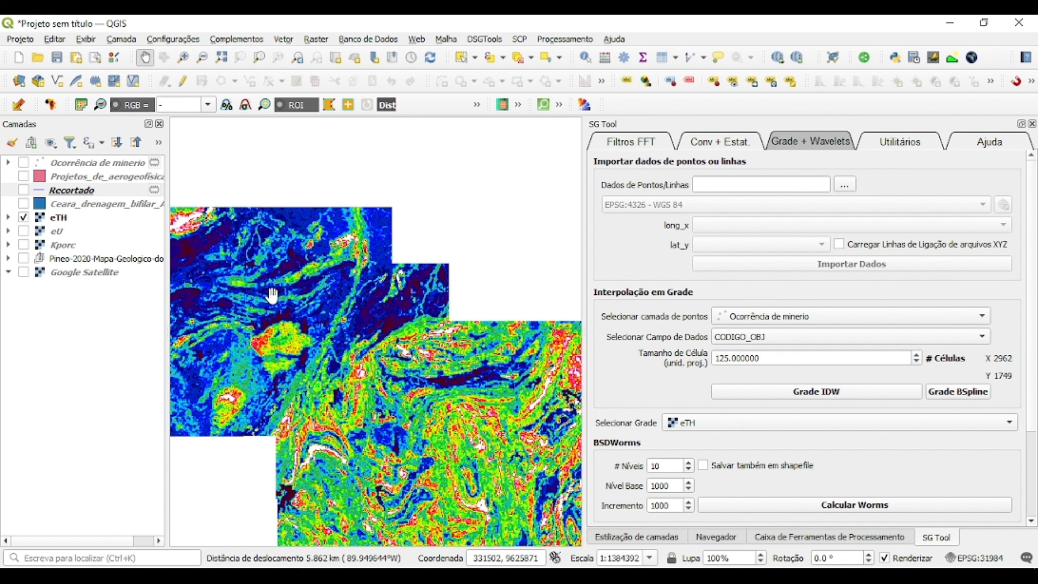
Display the Recortado line layer over the eTH raster and inspect its lines in the central and northern parts.
left_click(24, 190)
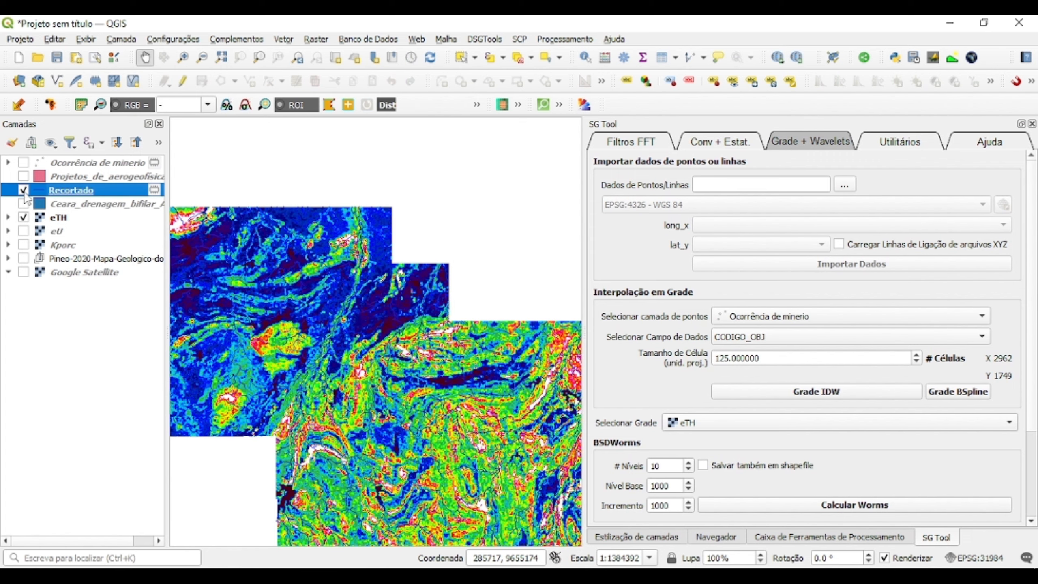
left_click_drag(473, 410, 403, 319)
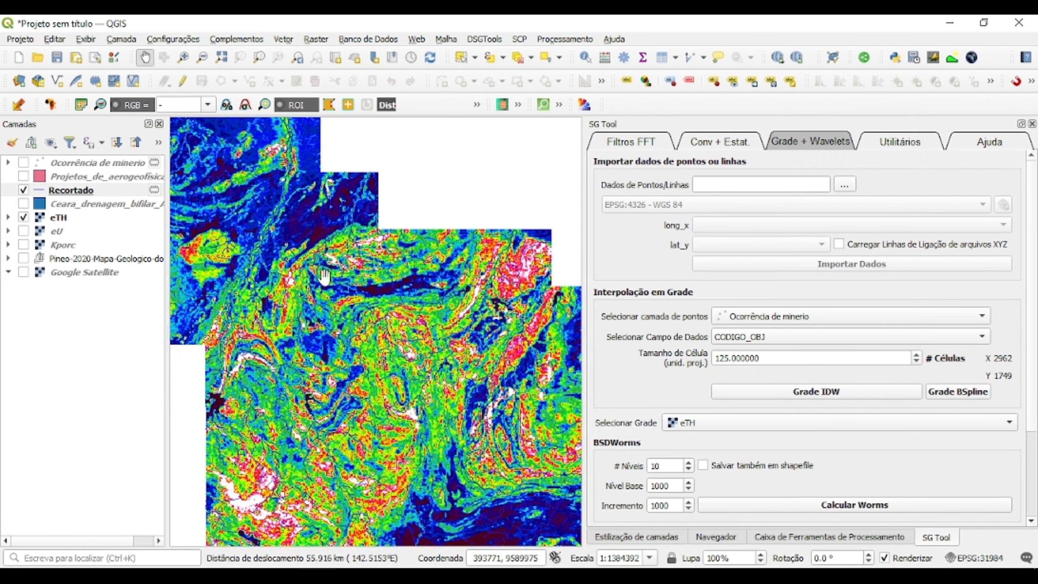
left_click_drag(297, 286, 376, 344)
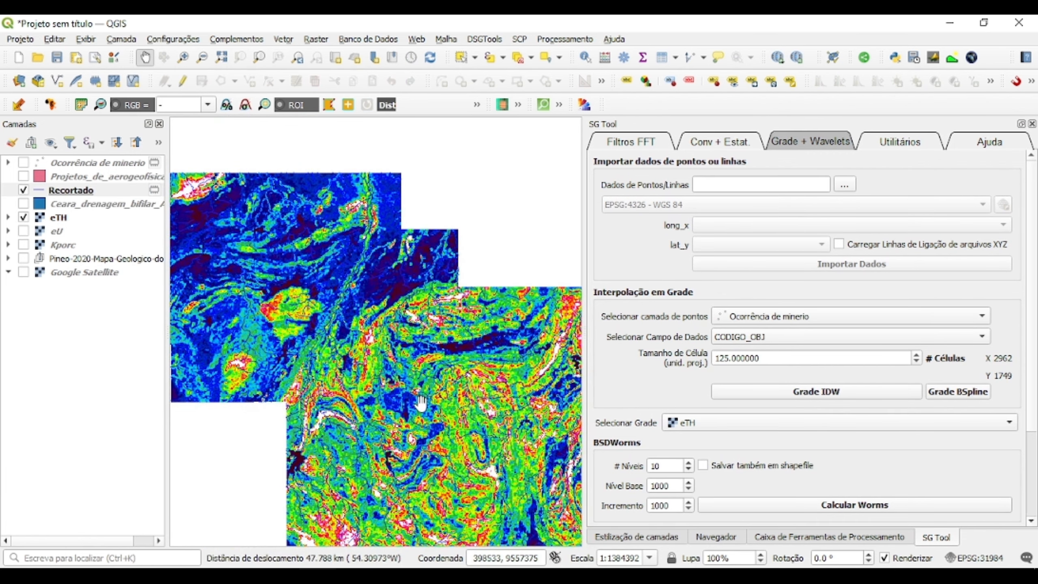
left_click_drag(516, 432, 421, 405)
scroll(397, 376, "up", 1)
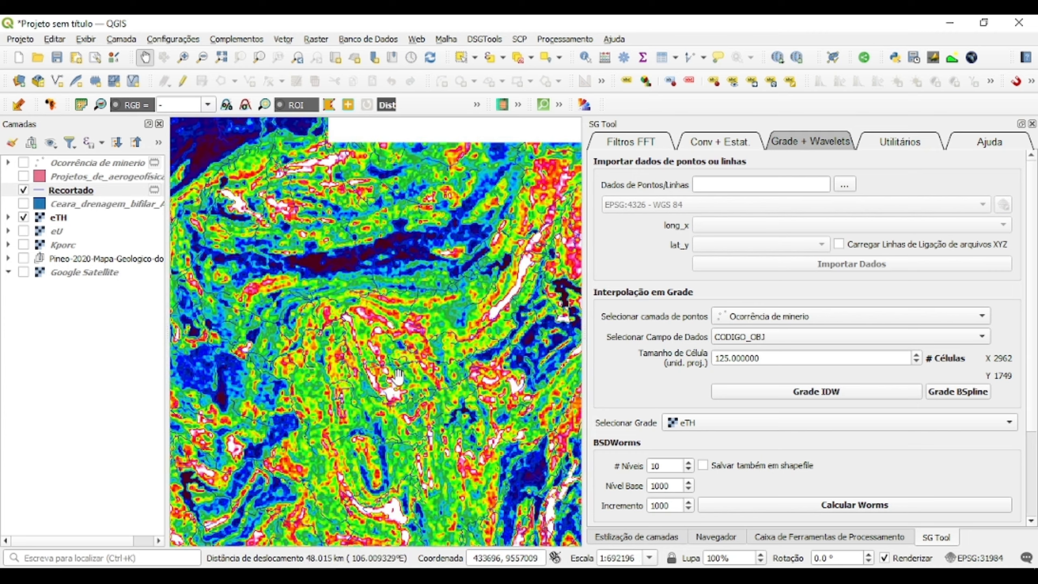
left_click_drag(354, 283, 398, 371)
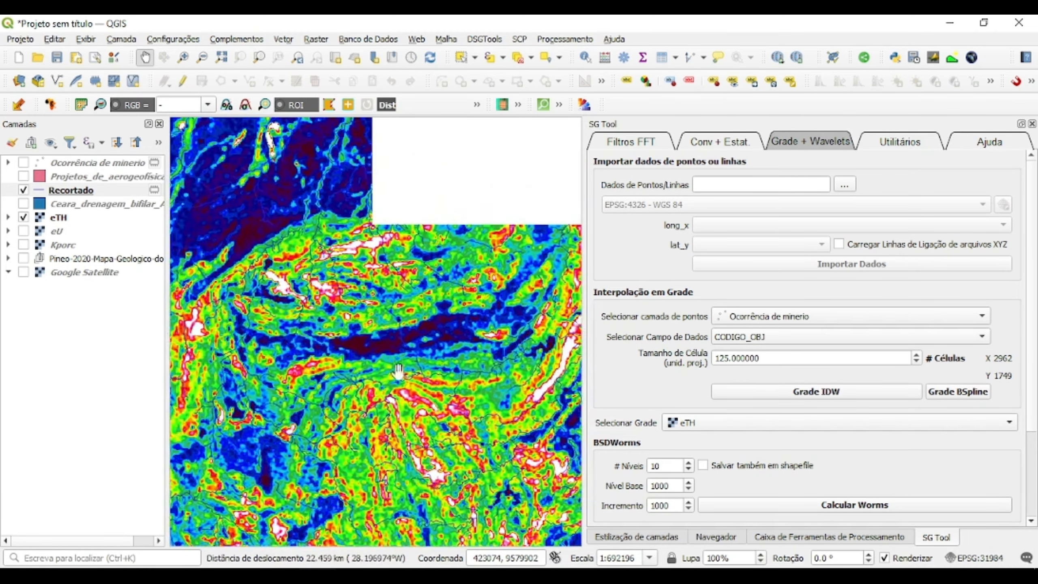
left_click_drag(264, 282, 370, 353)
left_click_drag(372, 312, 416, 348)
left_click_drag(427, 308, 417, 358)
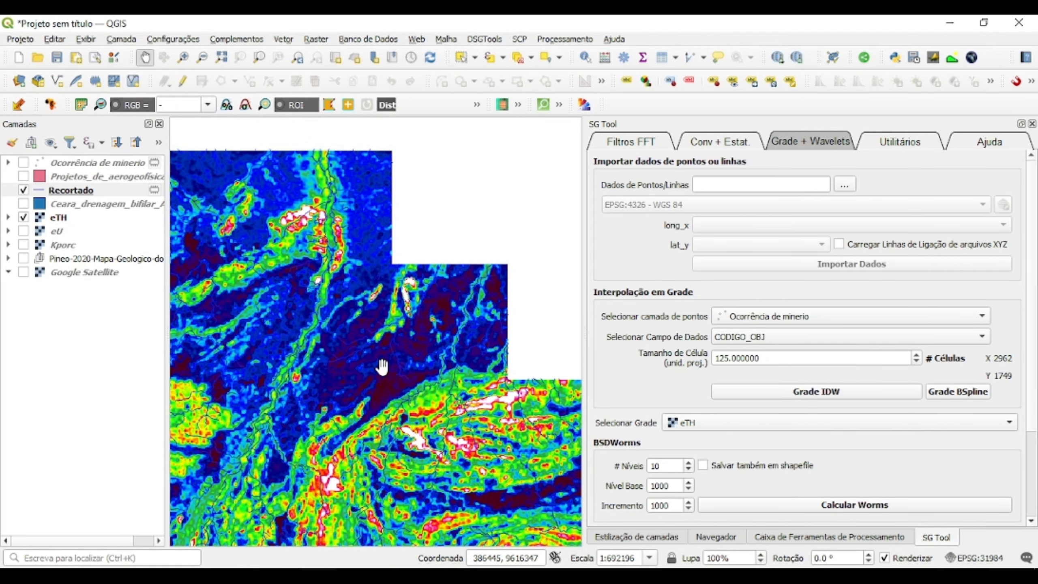
left_click_drag(346, 257, 370, 314)
left_click_drag(486, 401, 442, 380)
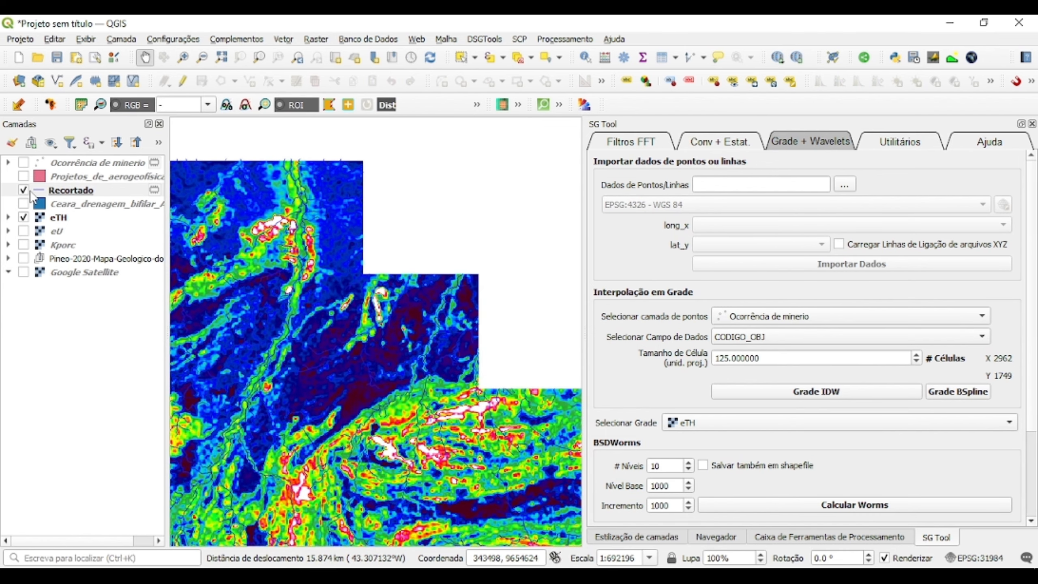
Set the line width of the Recortado layer to 0.86 mm in its symbology.
left_click(62, 193)
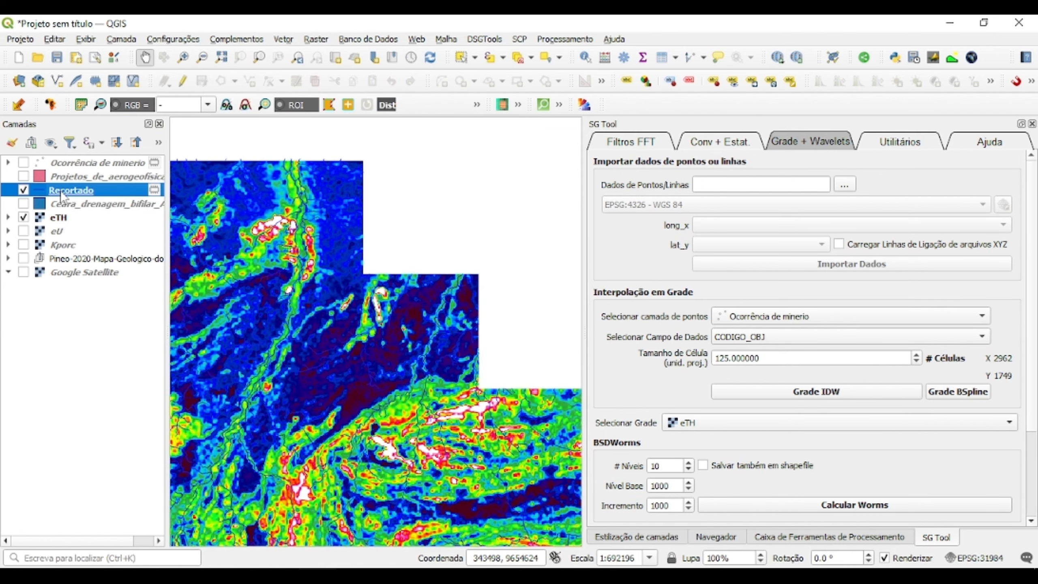
double_click(60, 189)
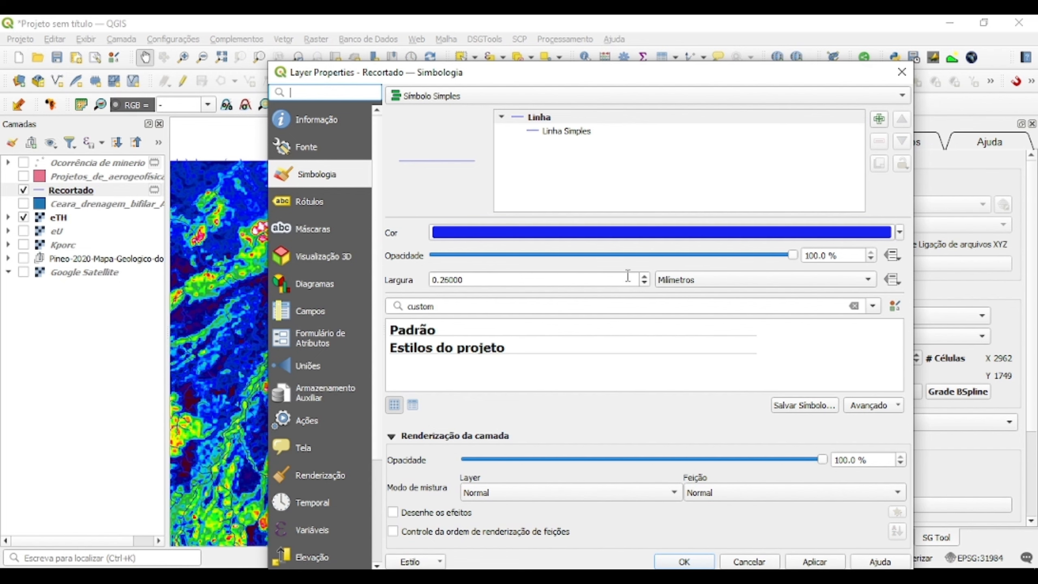
left_click(644, 277)
left_click(643, 277)
left_click(643, 277)
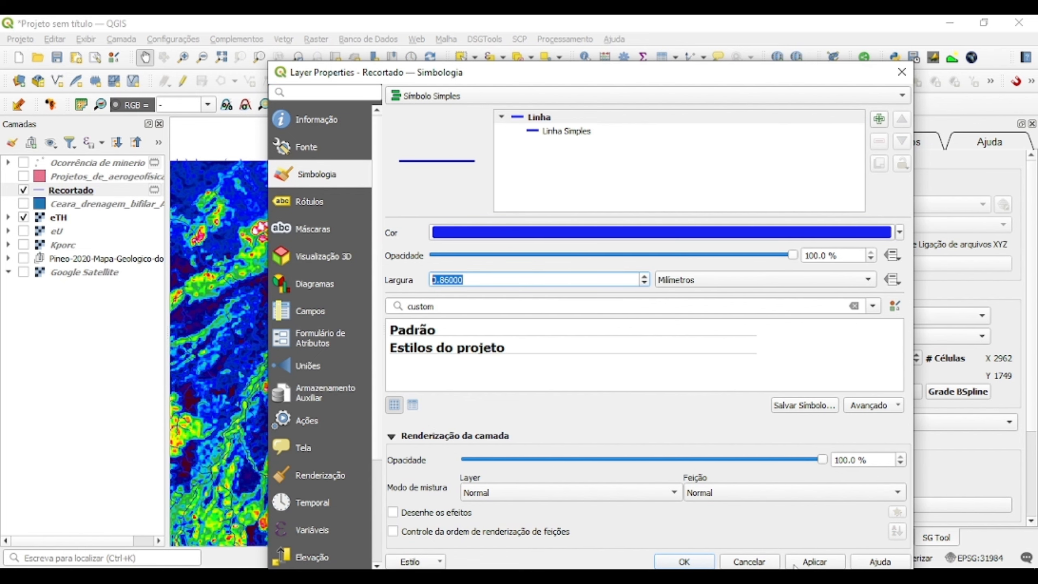
left_click(820, 564)
left_click(684, 562)
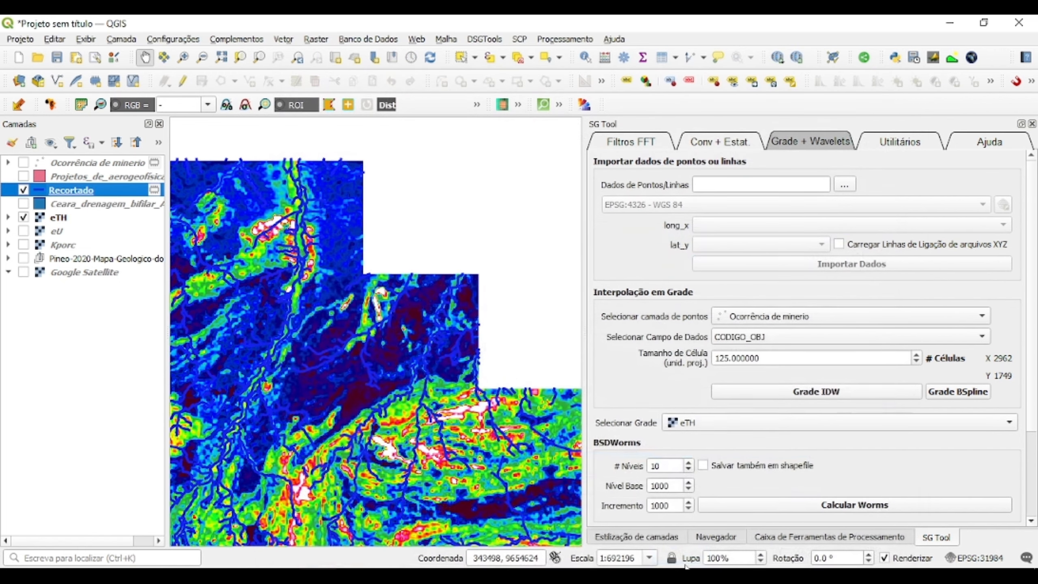
Restyle the Recortado layer with white lines 0.46 mm wide.
double_click(76, 192)
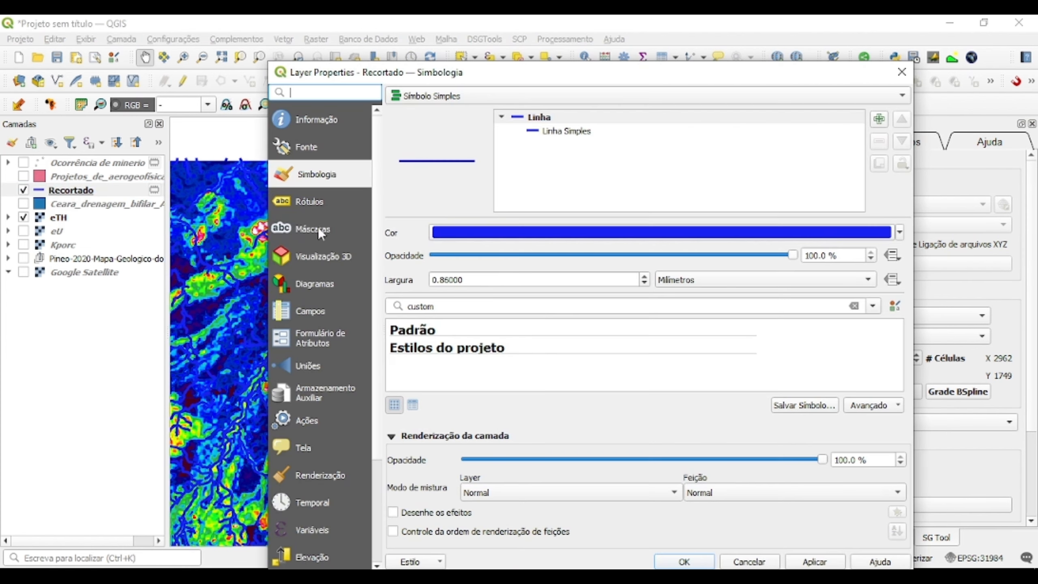
scroll(639, 282, "down", 2)
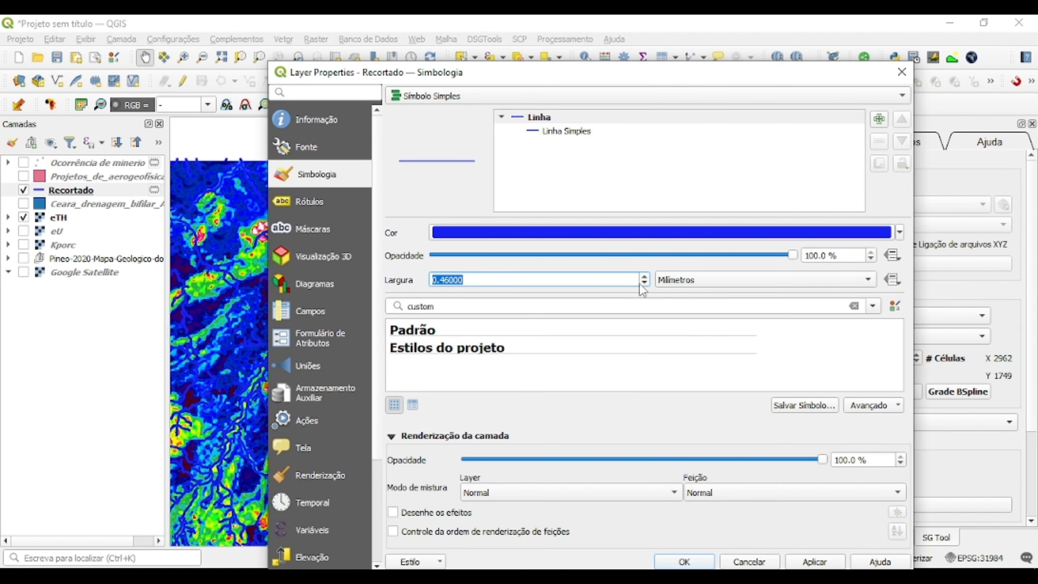
left_click(900, 232)
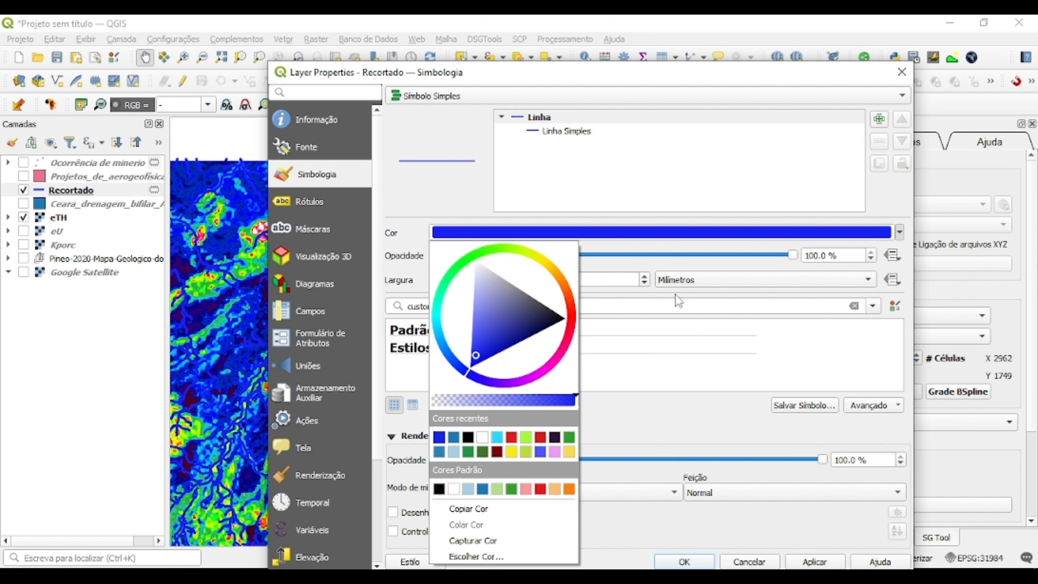
left_click(481, 440)
left_click(822, 564)
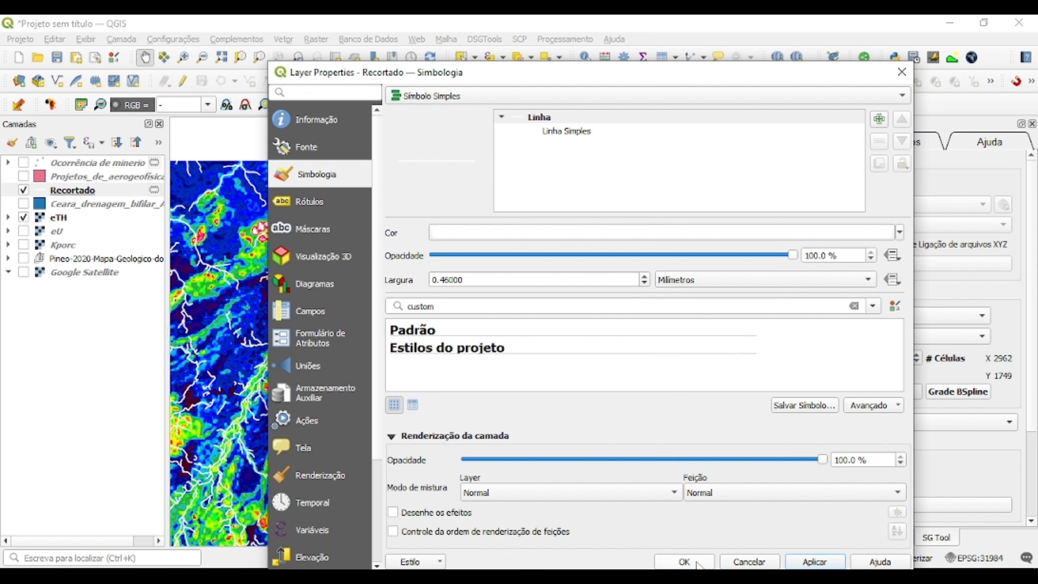
left_click(710, 564)
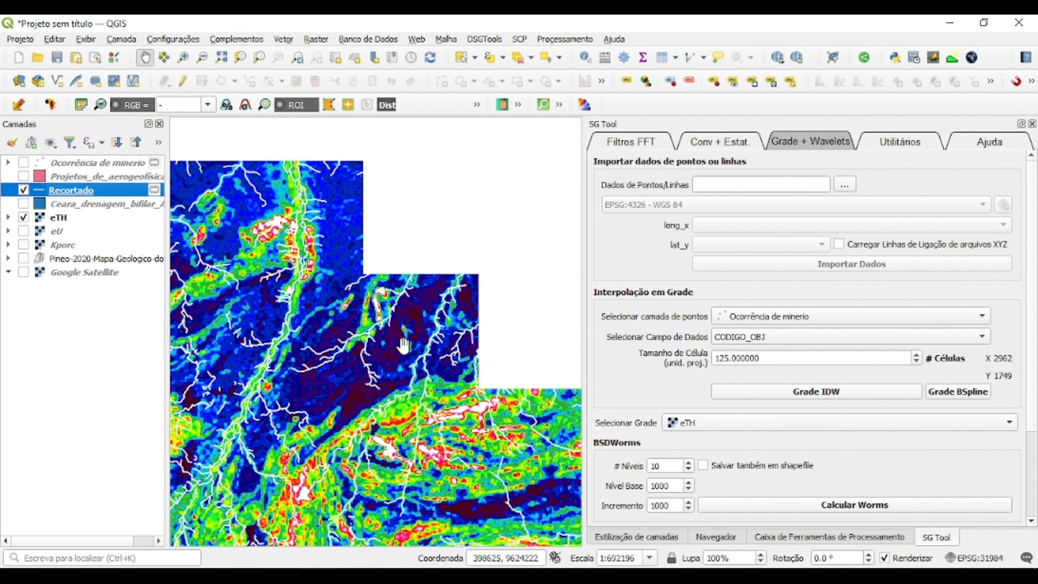
Compare the eTH raster with the Recortado lines hidden and shown, following the main channel through the northwestern part.
left_click(23, 190)
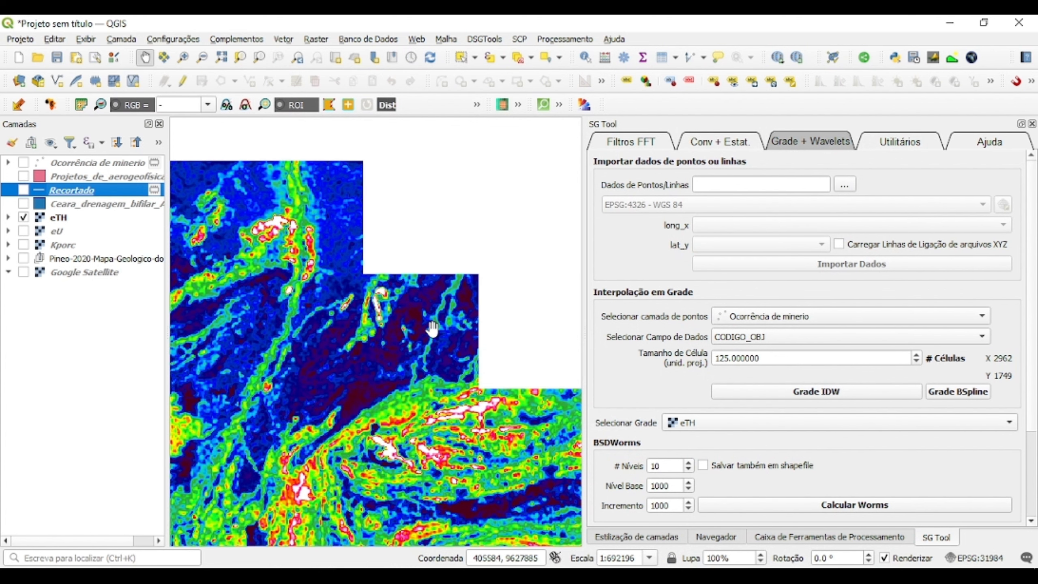
left_click(23, 190)
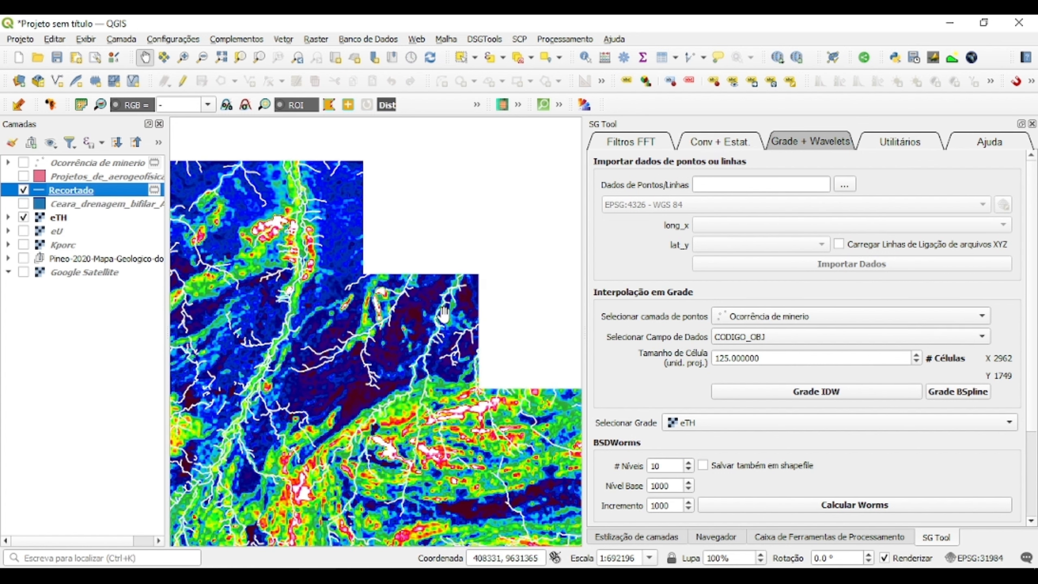
left_click_drag(238, 416, 434, 284)
left_click_drag(391, 367, 367, 446)
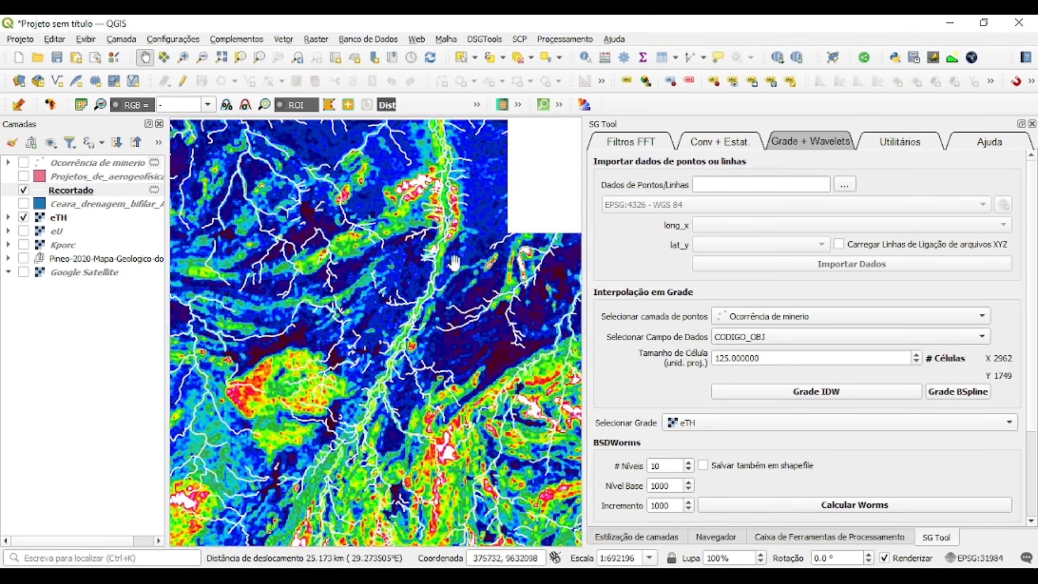
left_click_drag(457, 233, 433, 373)
left_click_drag(377, 513, 504, 245)
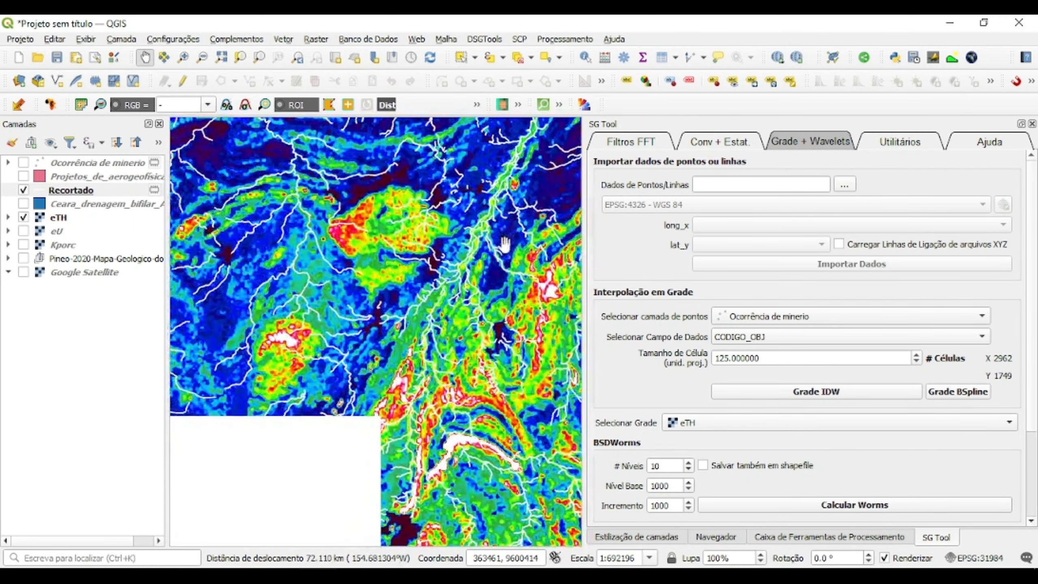
left_click_drag(449, 279, 372, 417)
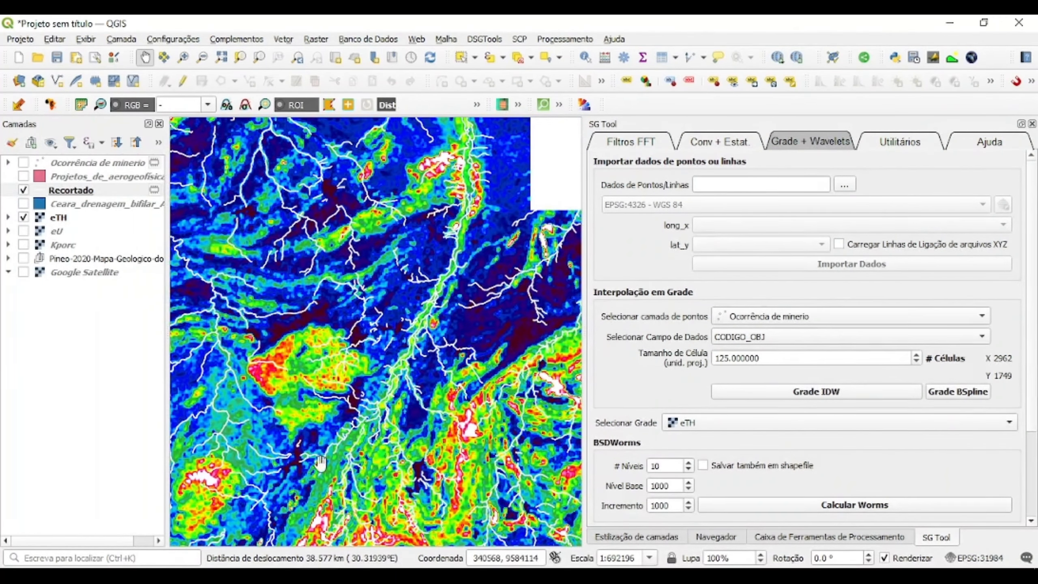
left_click_drag(439, 278, 423, 361)
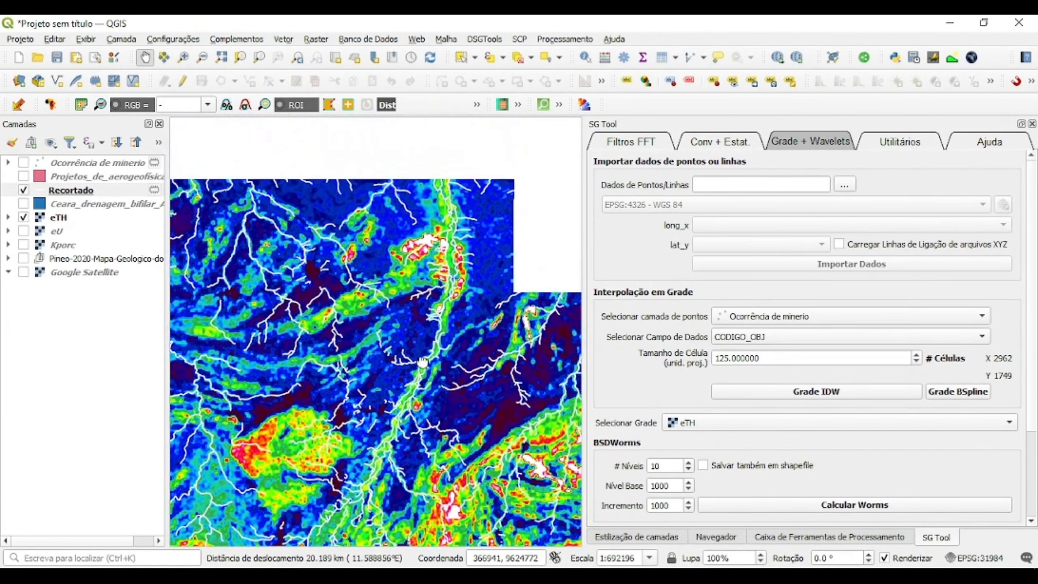
Hide the Recortado layer and display the Ocorrência de minerio points over the western part of the eTH raster.
left_click(23, 191)
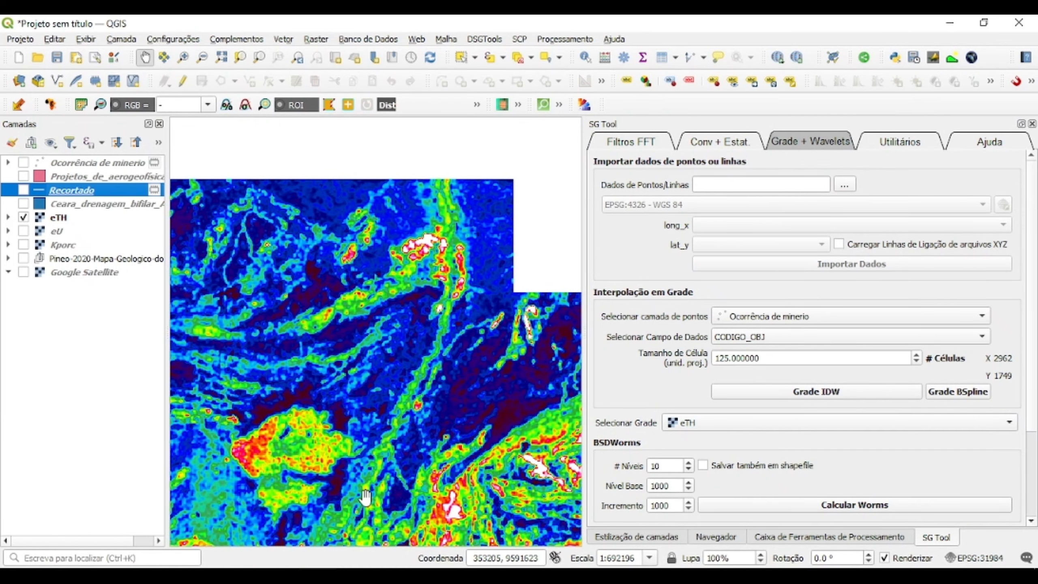
left_click_drag(365, 495, 478, 274)
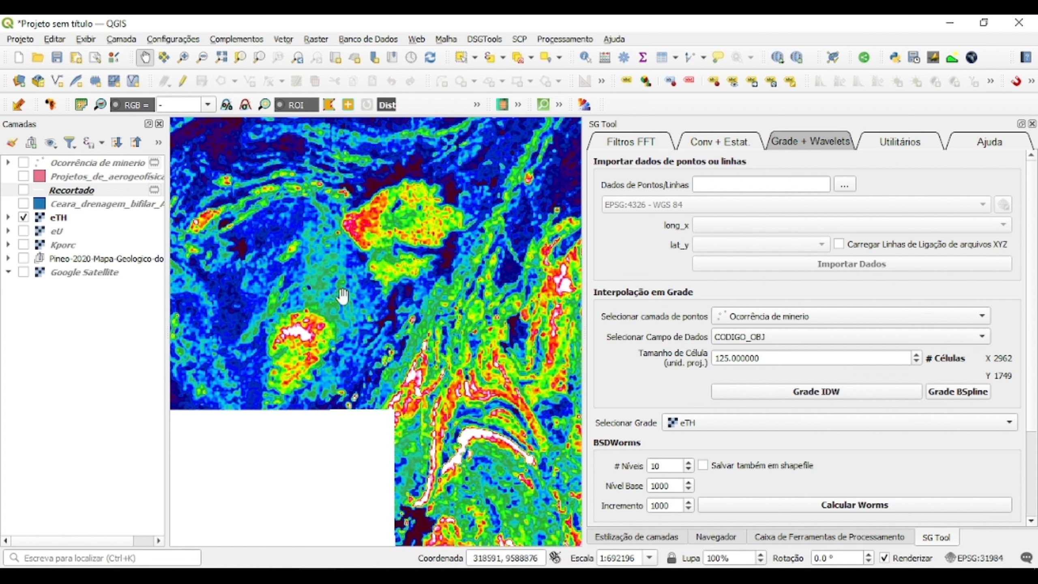
left_click(23, 163)
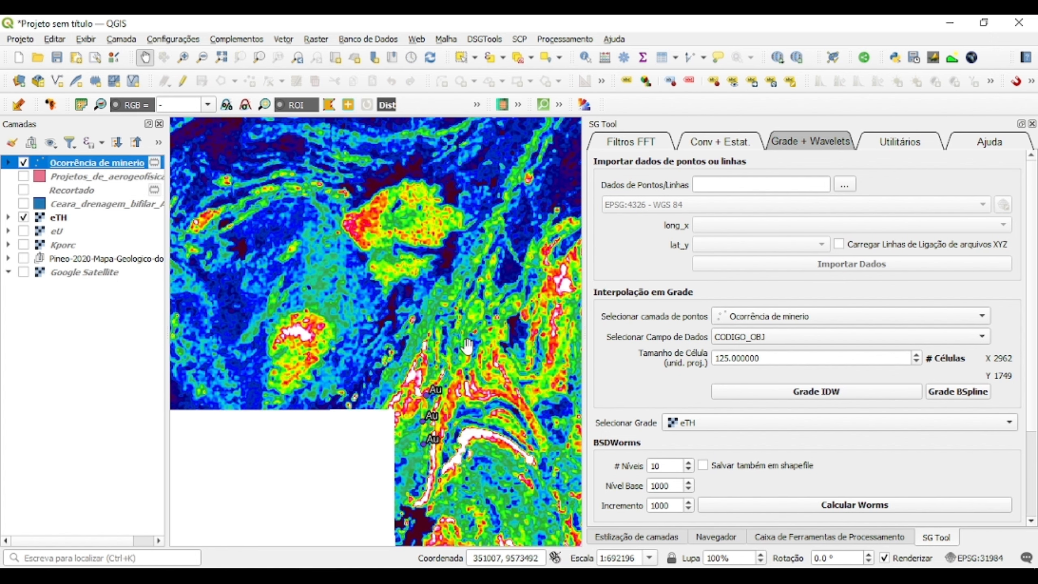
Examine the eTH anomalies around the three Au occurrences in the western part of the raster.
left_click_drag(466, 345, 376, 322)
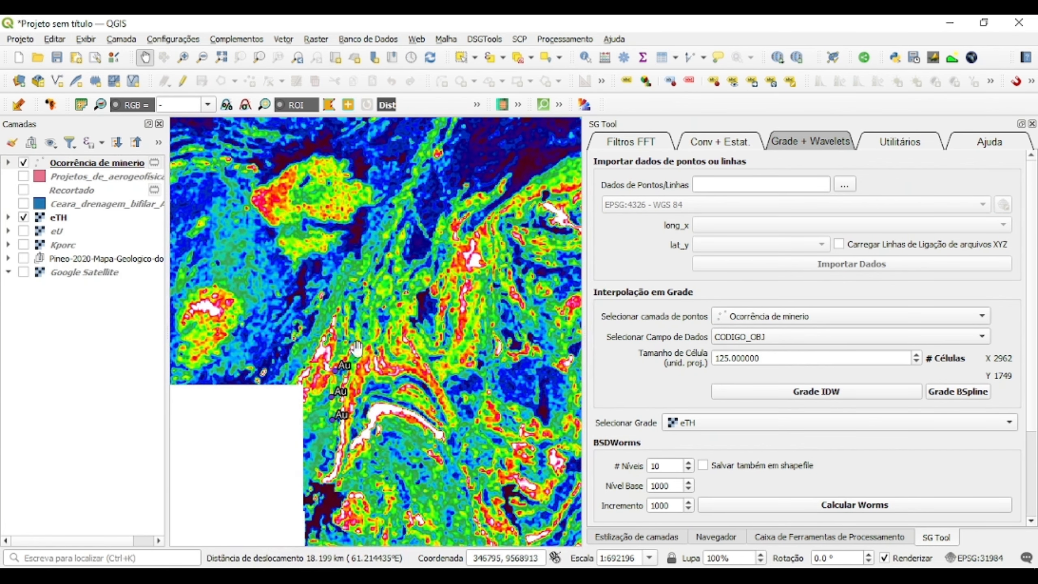
left_click_drag(342, 369, 367, 383)
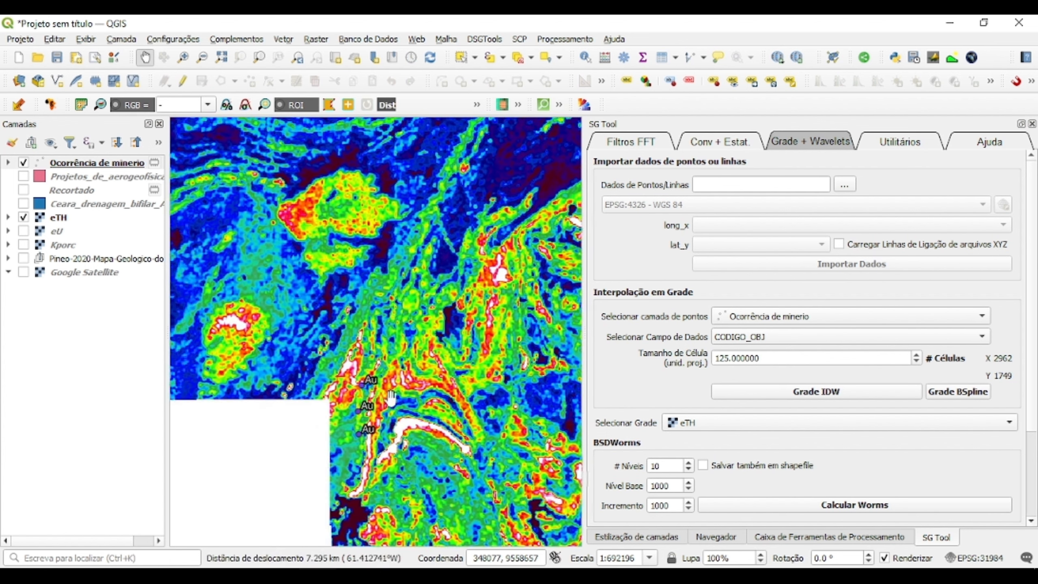
scroll(366, 404, "up", 1)
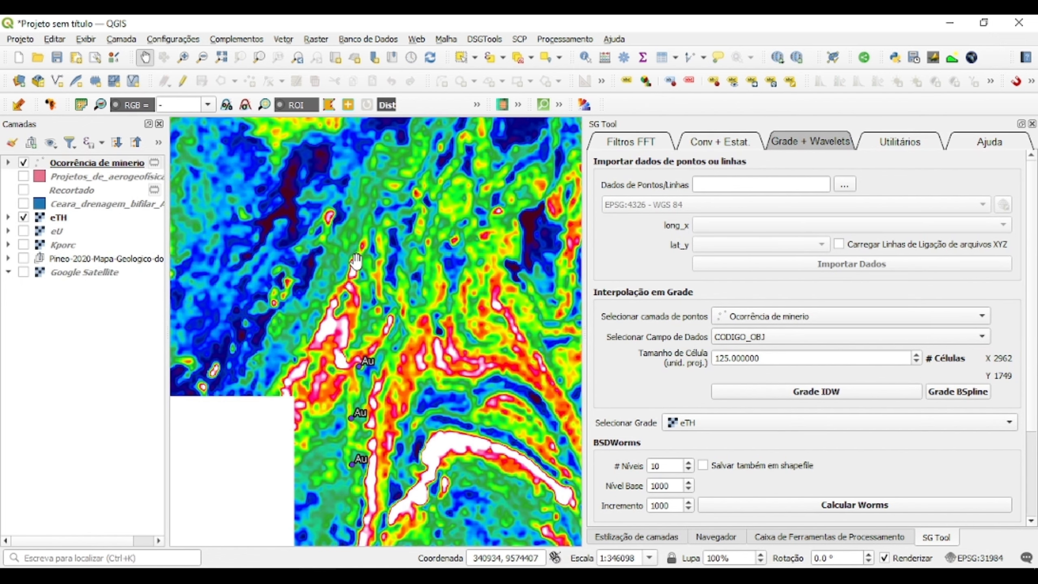
scroll(355, 261, "down", 1)
left_click_drag(393, 258, 346, 289)
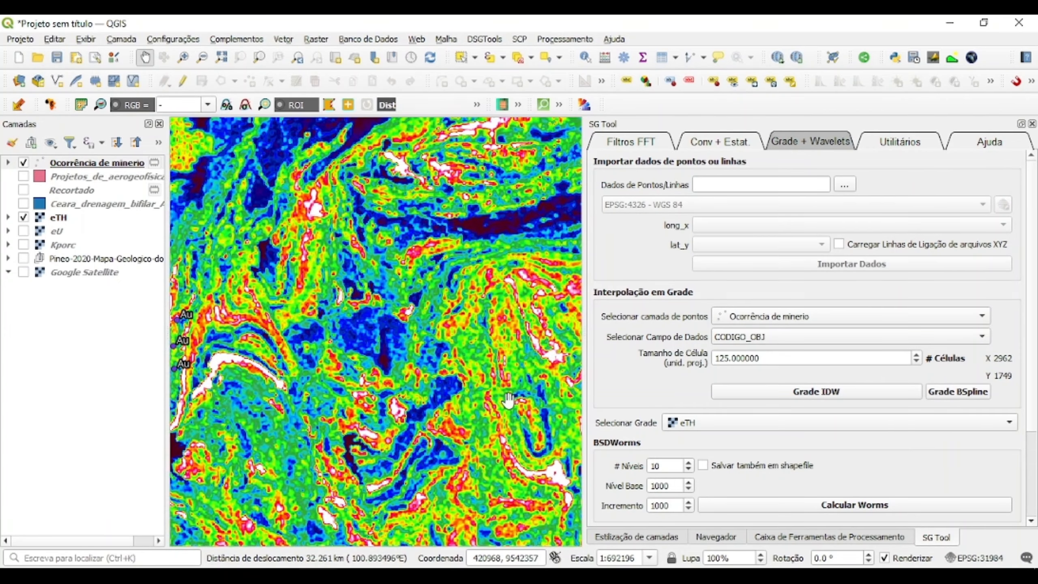
Examine the eTH raster from its central part across to the large elongated anomaly at the eastern end.
left_click_drag(507, 401, 301, 322)
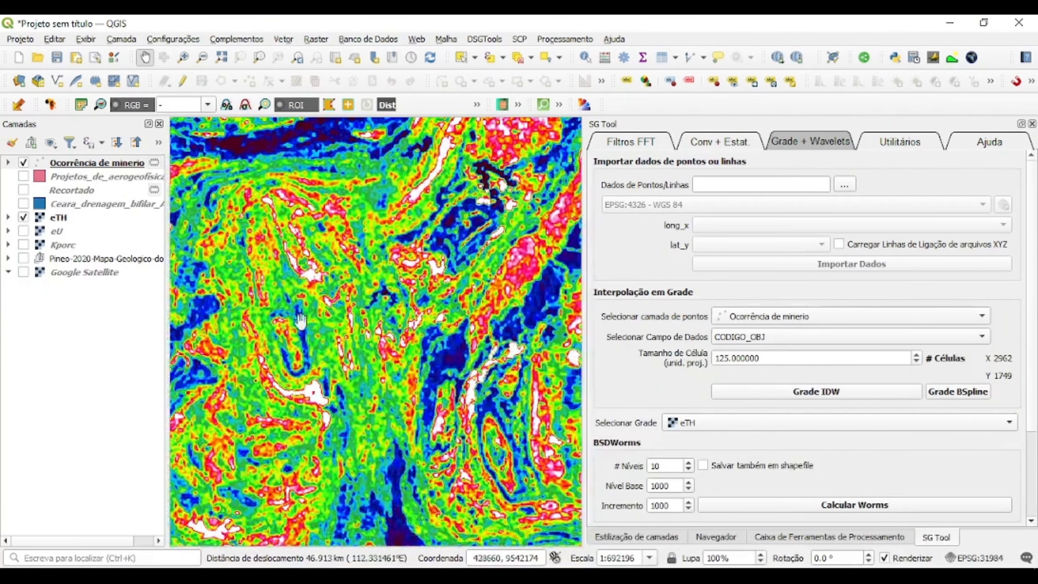
left_click_drag(468, 360, 258, 330)
left_click_drag(467, 469, 429, 347)
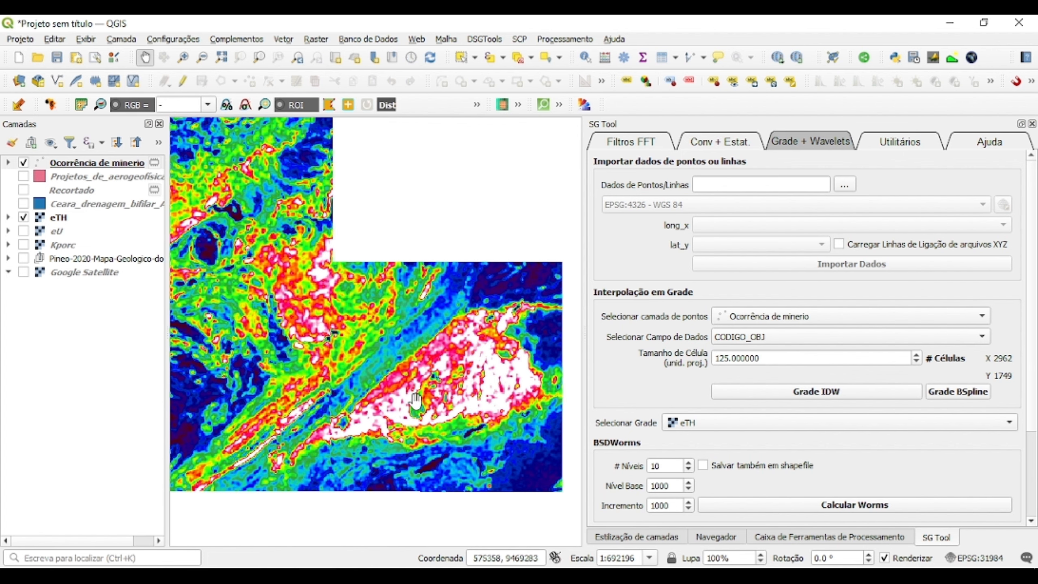
left_click_drag(425, 399, 443, 397)
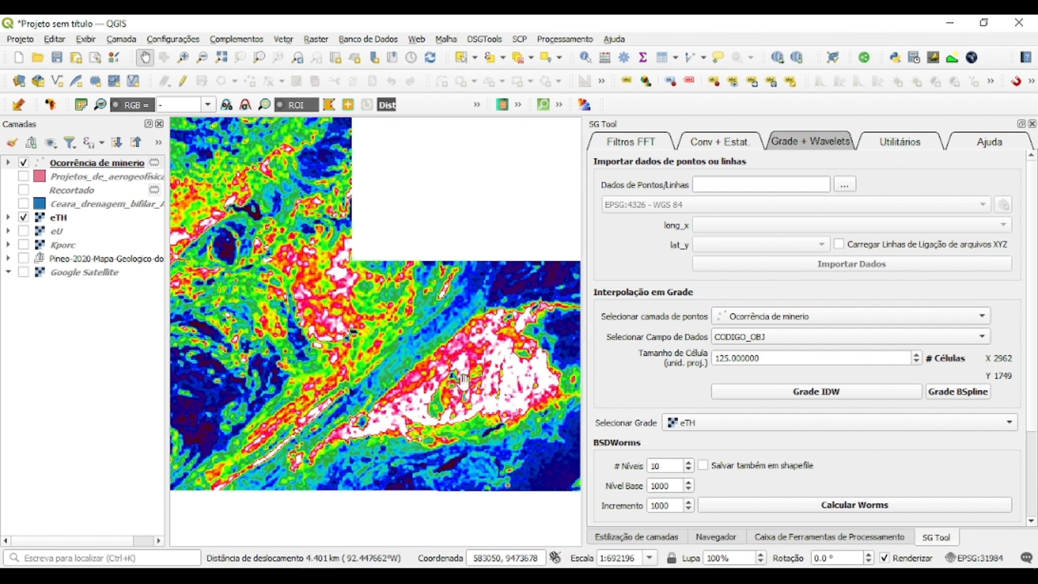
left_click_drag(250, 261, 417, 261)
scroll(417, 262, "down", 1)
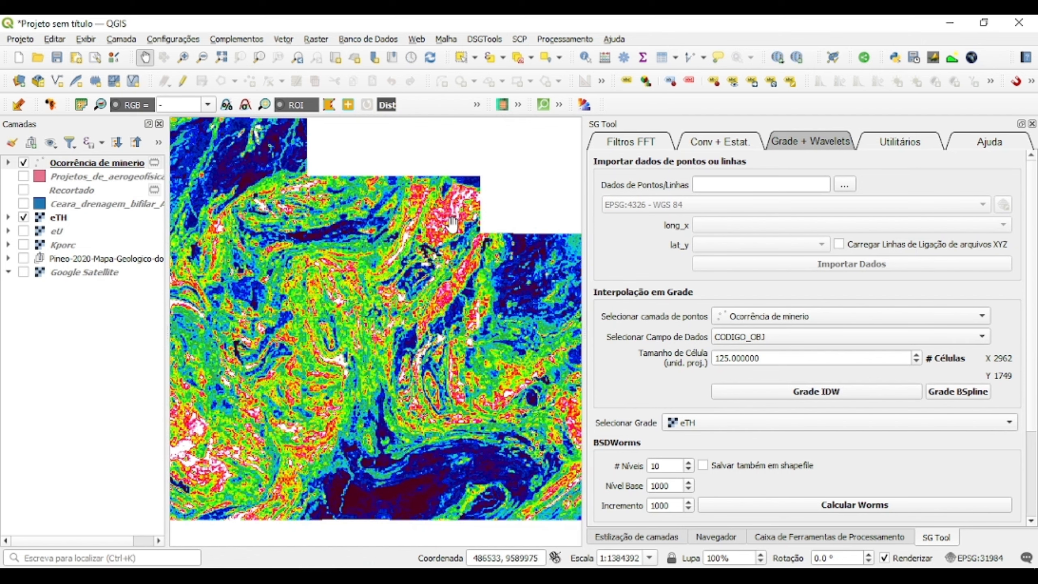
Compare the northeastern and far-eastern eTH anomalies, and follow the raster's northern edge back to the west.
scroll(457, 211, "up", 1)
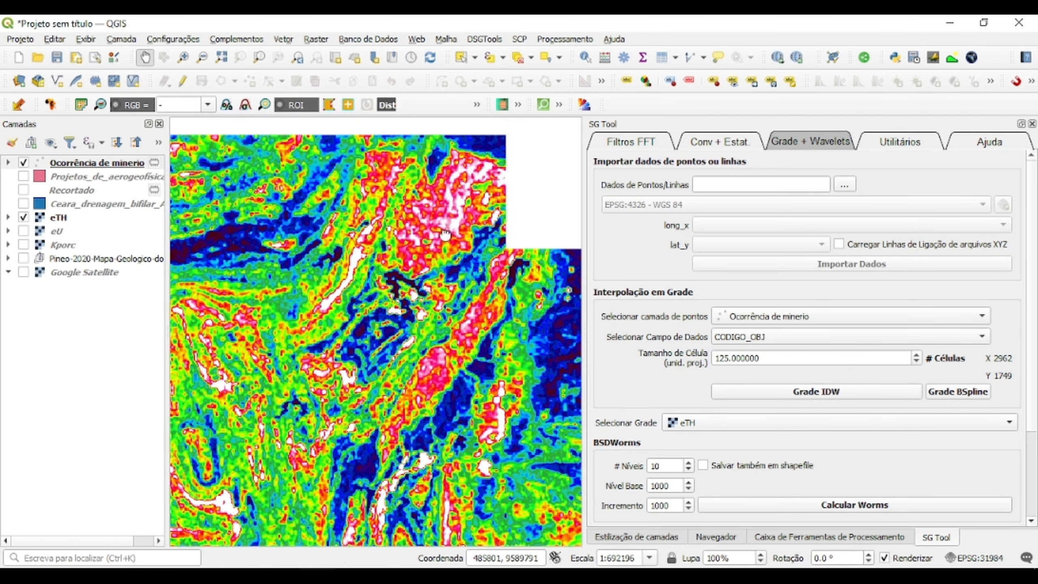
left_click_drag(445, 233, 405, 335)
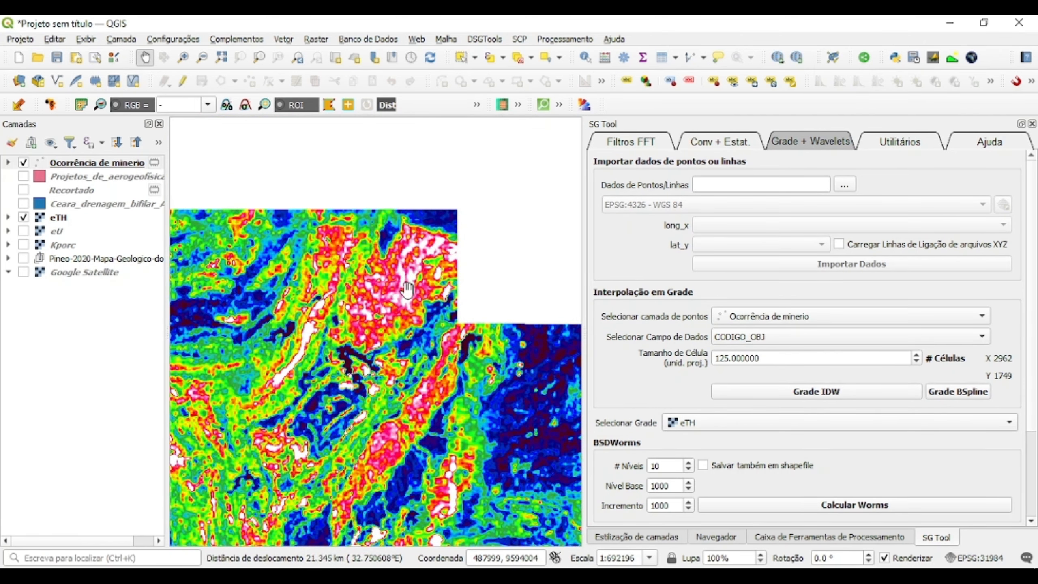
left_click_drag(523, 446, 392, 393)
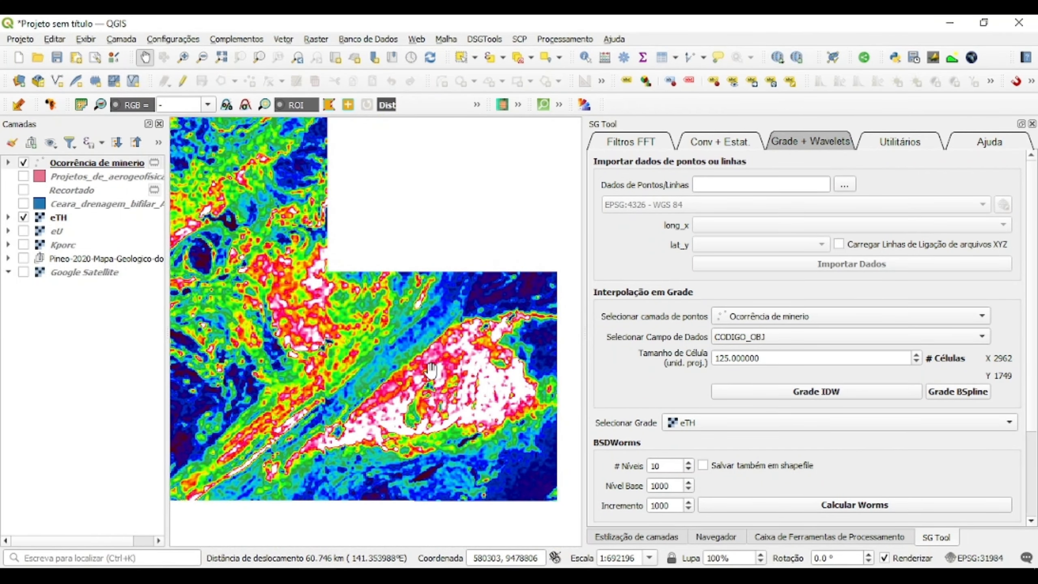
left_click_drag(229, 177, 360, 317)
left_click_drag(249, 139, 443, 351)
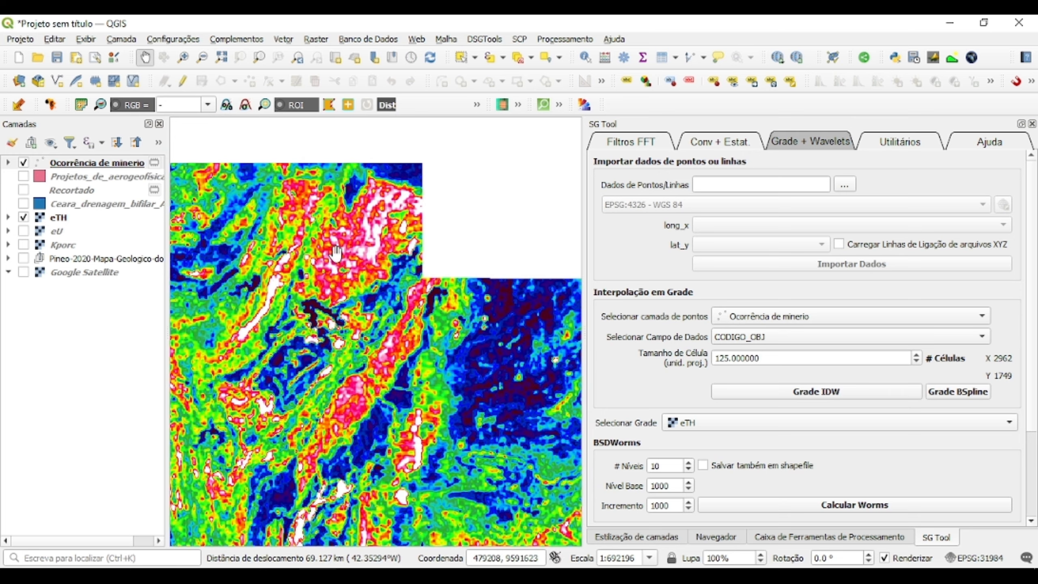
left_click_drag(318, 331, 457, 322)
left_click_drag(310, 273, 450, 329)
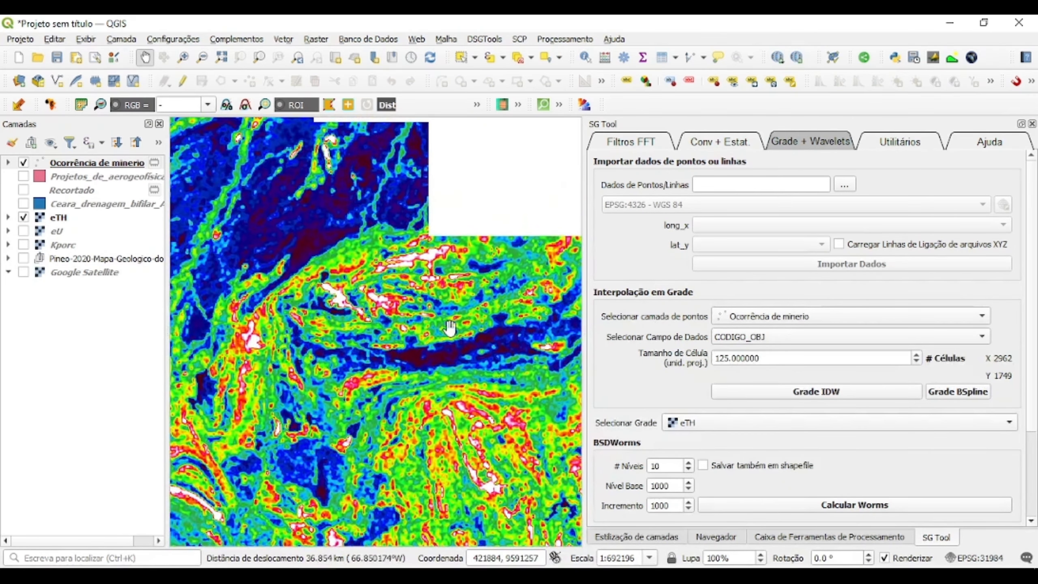
left_click_drag(295, 338, 429, 369)
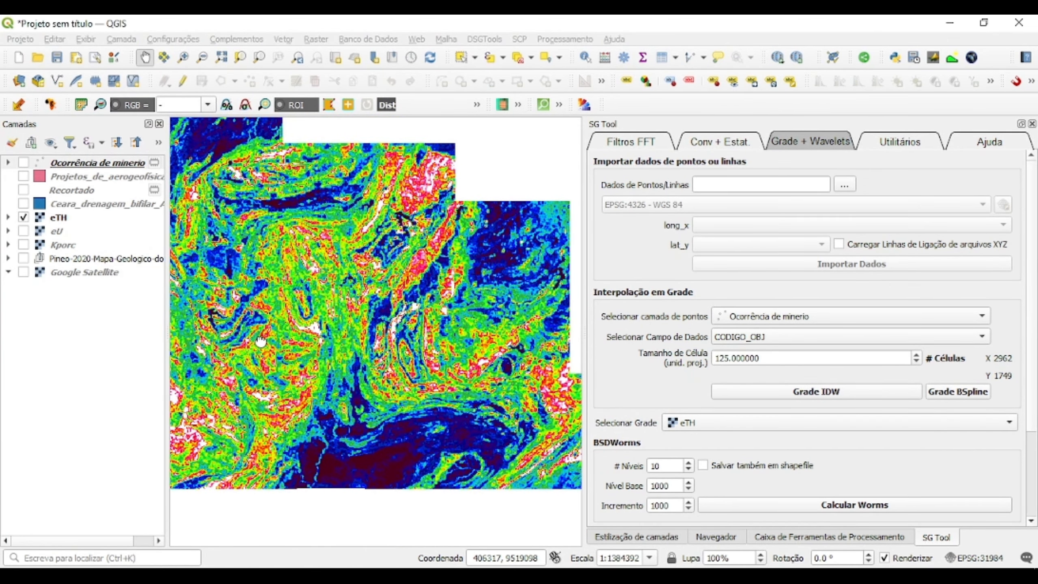
Display the Ocorrência de minerio points over the eTH raster and inspect the Mm occurrences in the central part.
left_click_drag(261, 339, 316, 341)
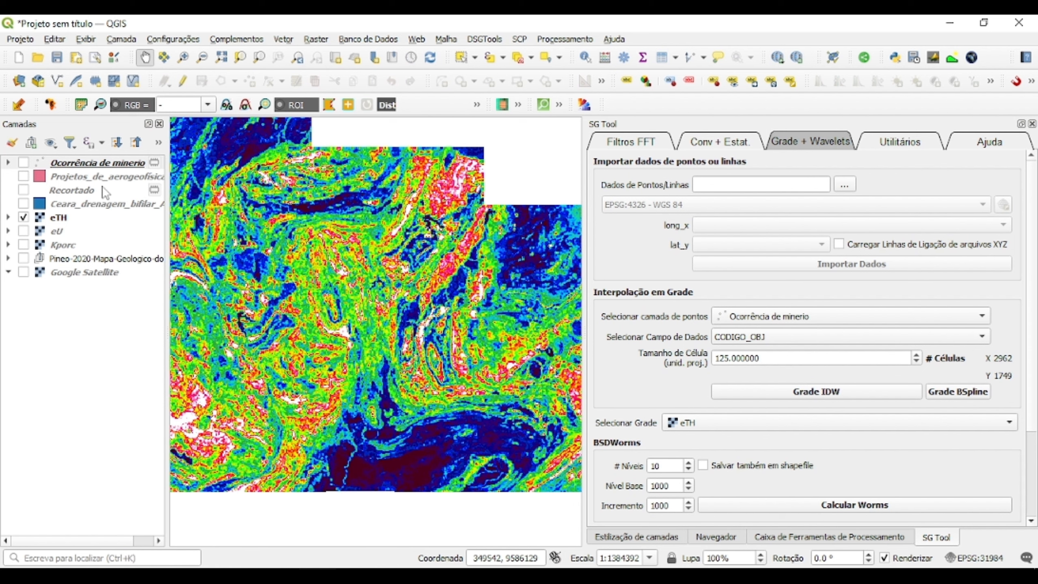
left_click(23, 162)
scroll(409, 425, "up", 1)
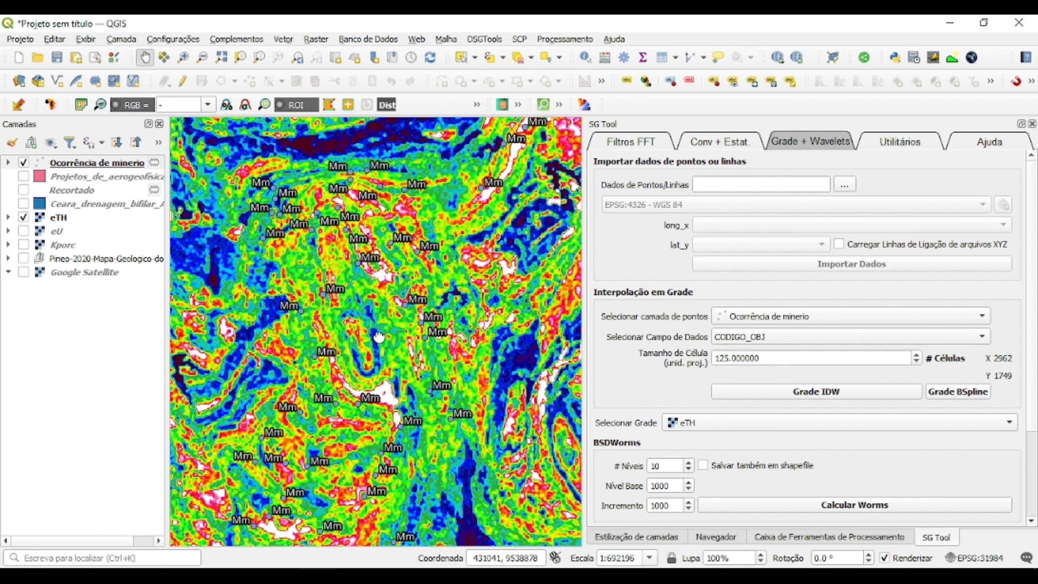
left_click_drag(379, 336, 377, 347)
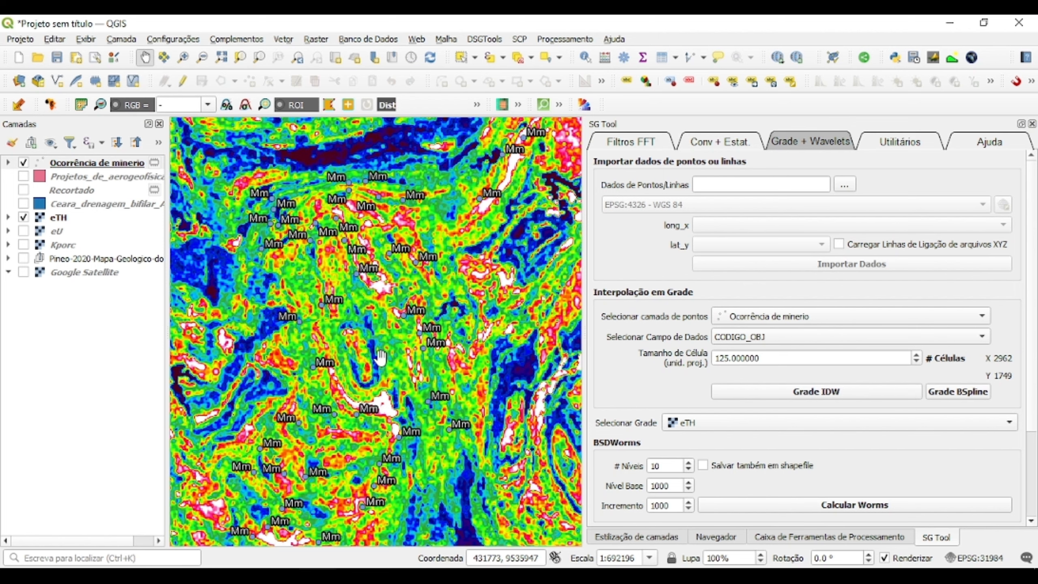
left_click_drag(381, 350, 392, 288)
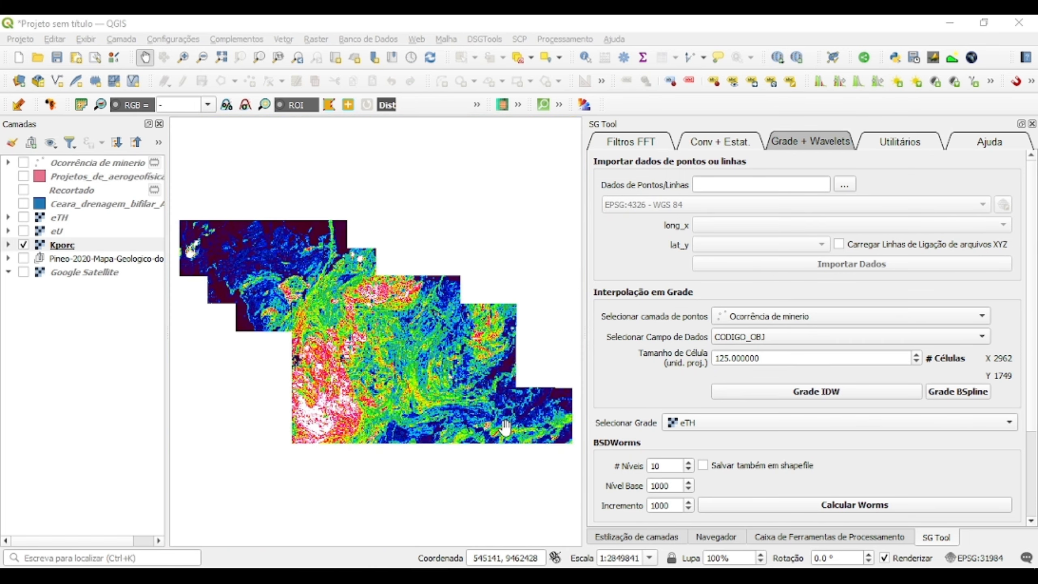
Examine the Kporc raster's anomalies from the southern and eastern parts to the northwestern part.
scroll(366, 411, "up", 2)
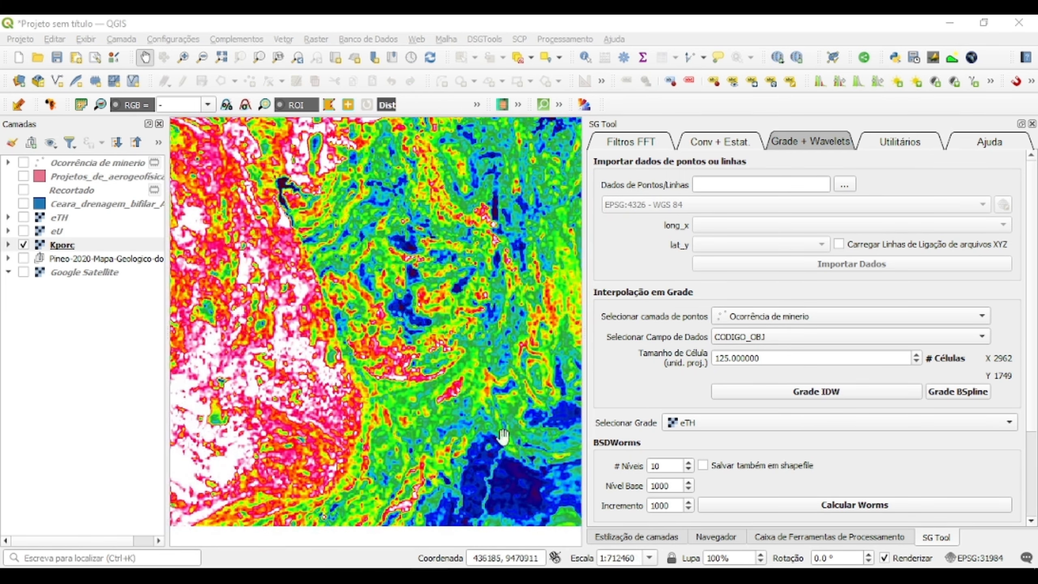
left_click_drag(502, 437, 273, 339)
scroll(331, 364, "down", 1)
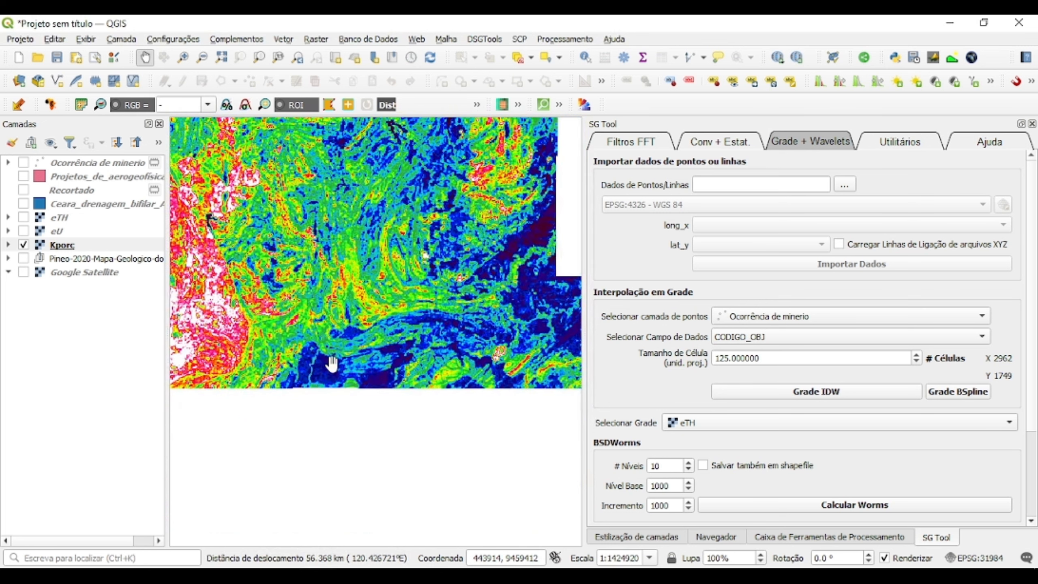
left_click_drag(421, 302, 356, 422)
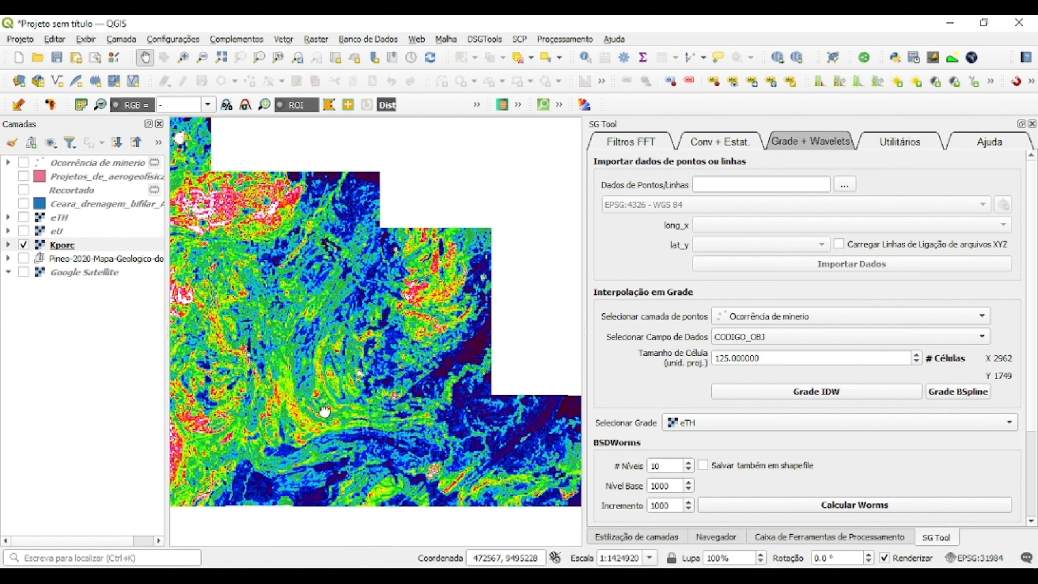
left_click_drag(326, 410, 478, 426)
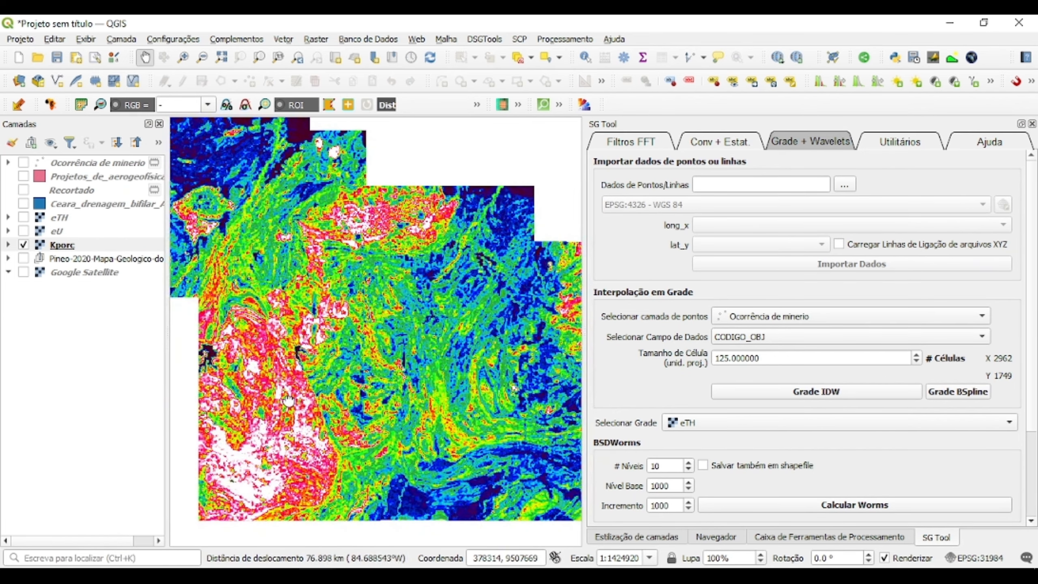
left_click_drag(289, 401, 322, 407)
left_click_drag(277, 340, 380, 406)
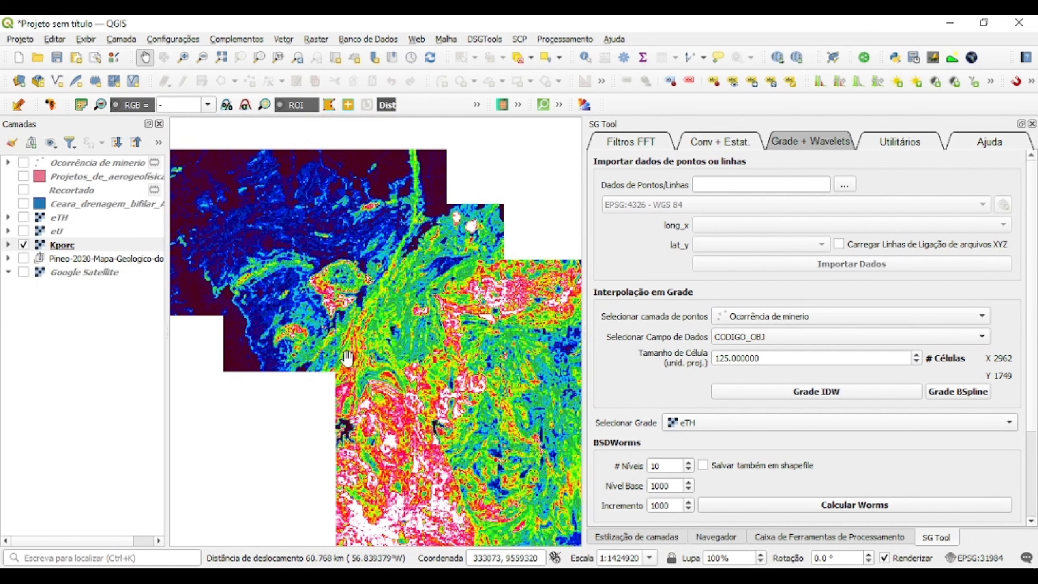
Inspect the Kporc raster from the western high anomaly across to its southeastern end.
left_click_drag(449, 469, 397, 360)
left_click_drag(502, 449, 352, 440)
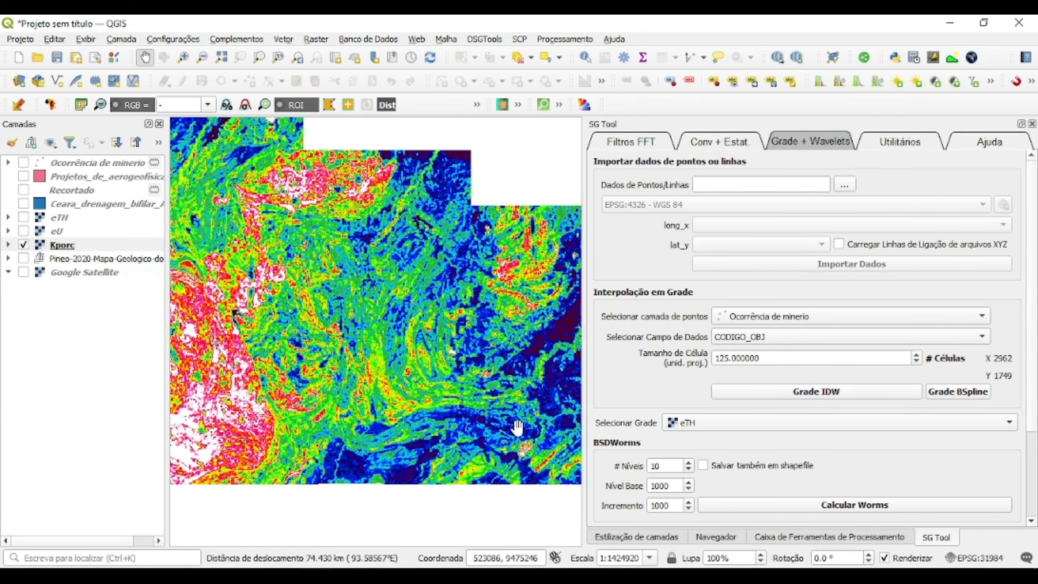
left_click_drag(516, 428, 439, 438)
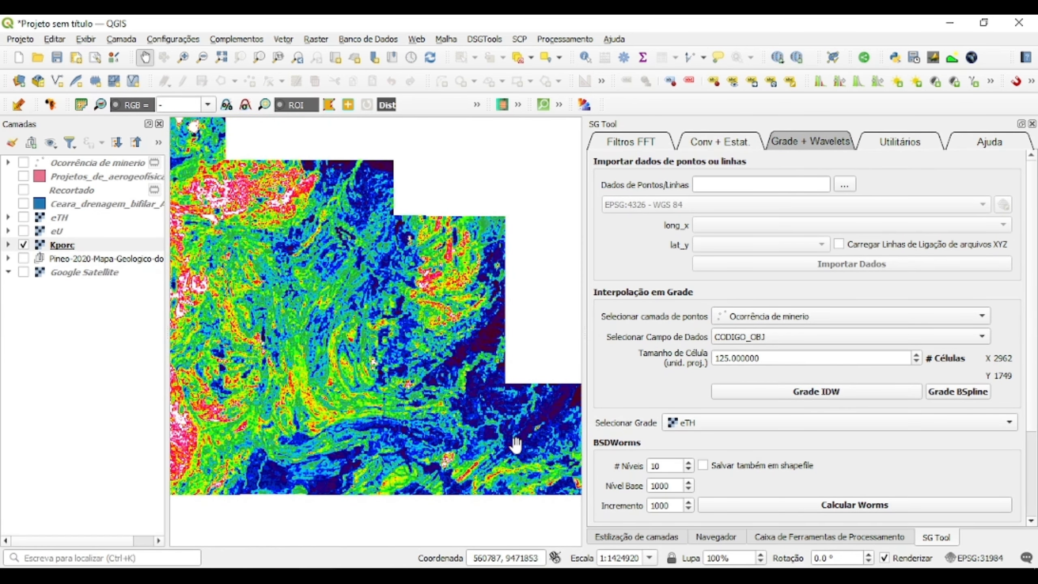
left_click_drag(497, 443, 414, 431)
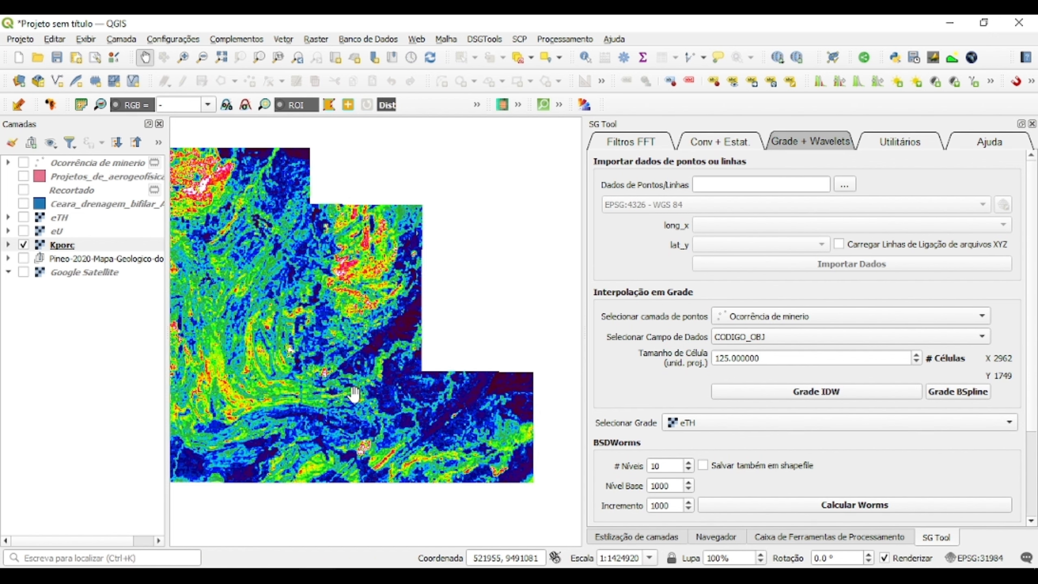
Compare Kporc with eTH around the two small rounded anomalies near the northern edge, leaving only Kporc displayed.
left_click_drag(315, 334, 396, 342)
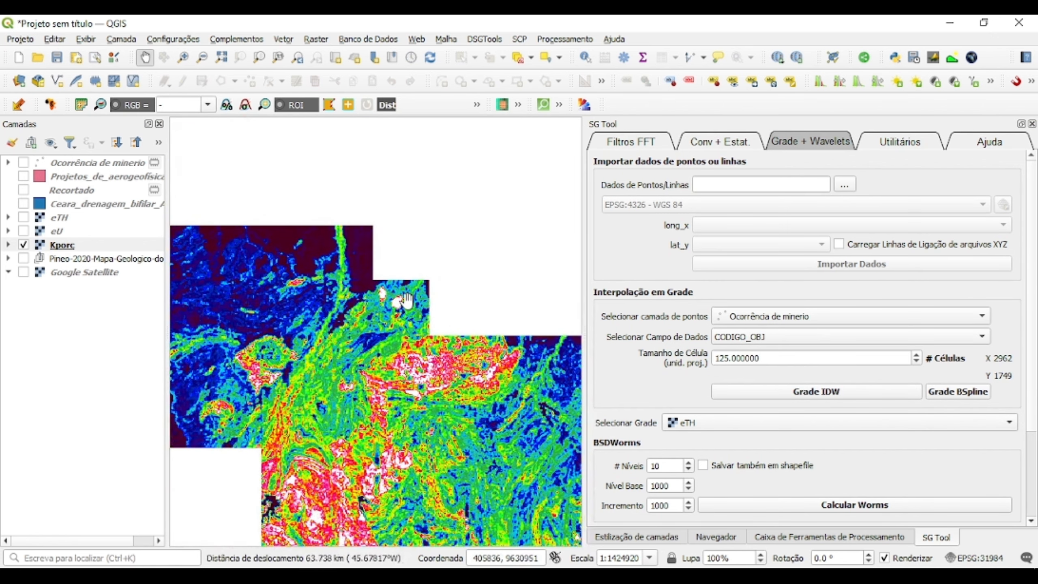
scroll(407, 300, "up", 1)
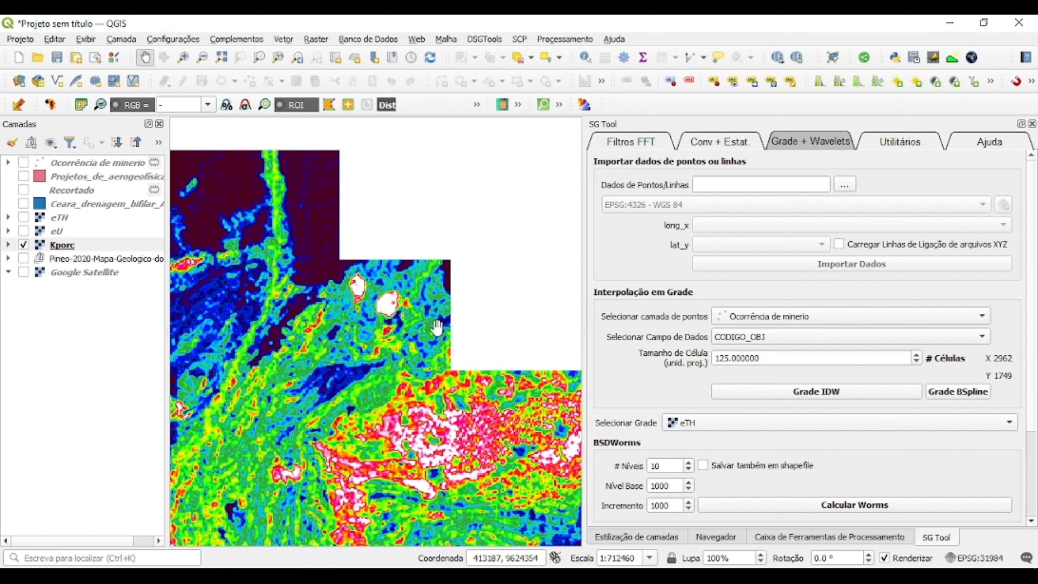
left_click(26, 218)
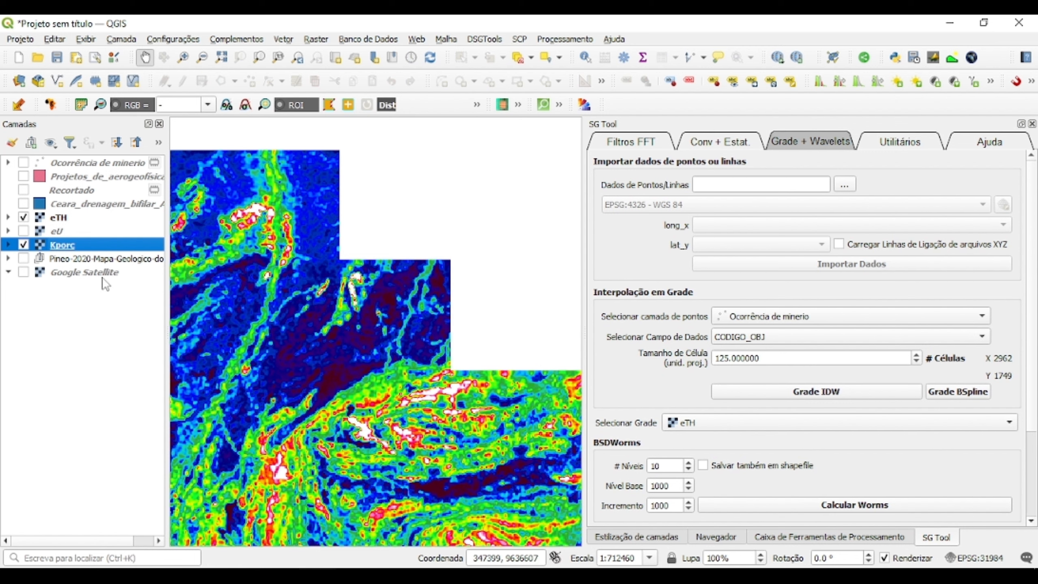
left_click(24, 220)
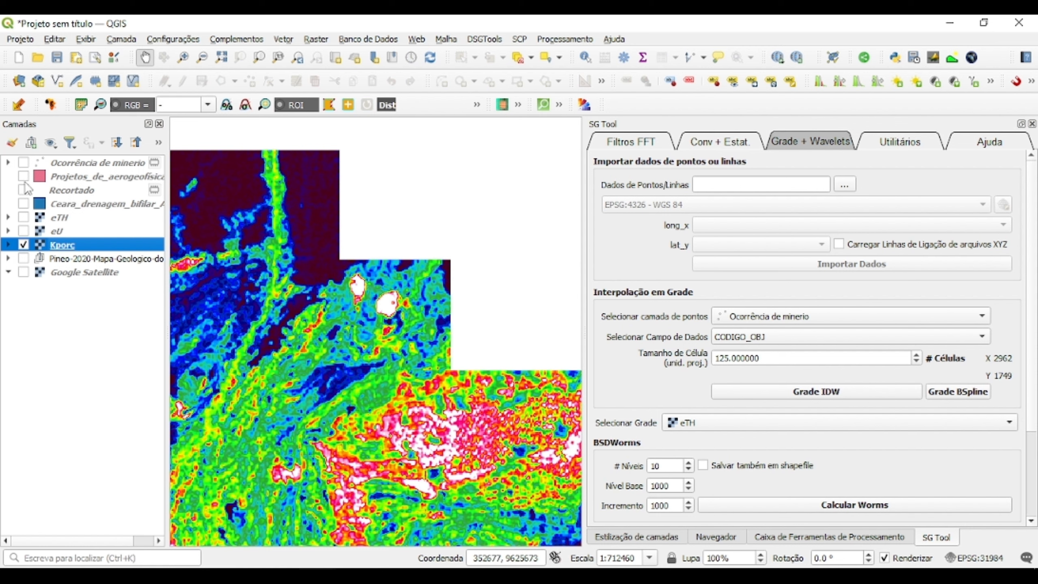
Display the Recortado drainage lines over the Kporc raster and inspect them from the northwestern to the central part.
left_click(24, 190)
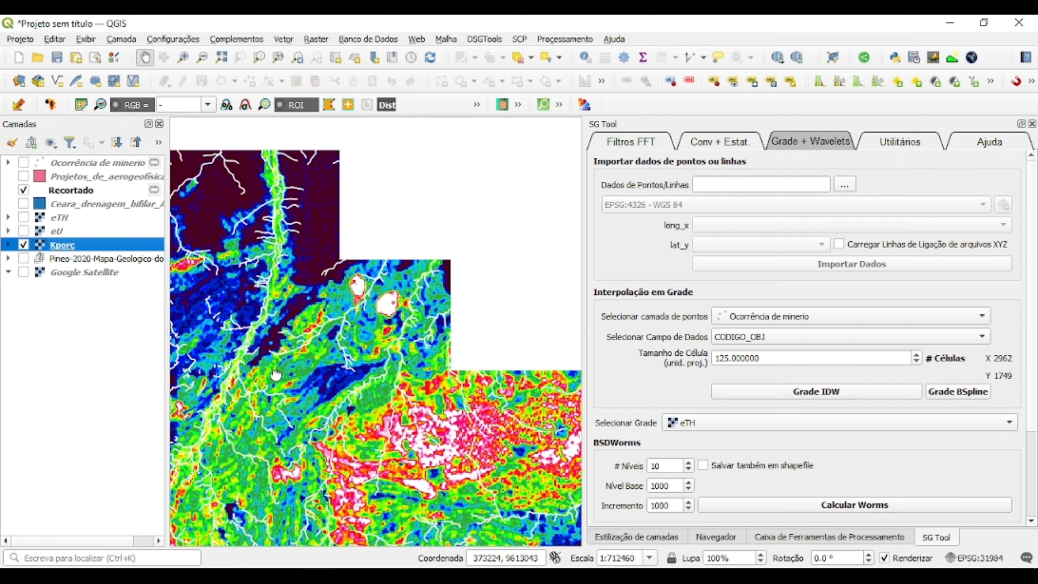
left_click_drag(275, 373, 452, 370)
left_click_drag(261, 215, 511, 230)
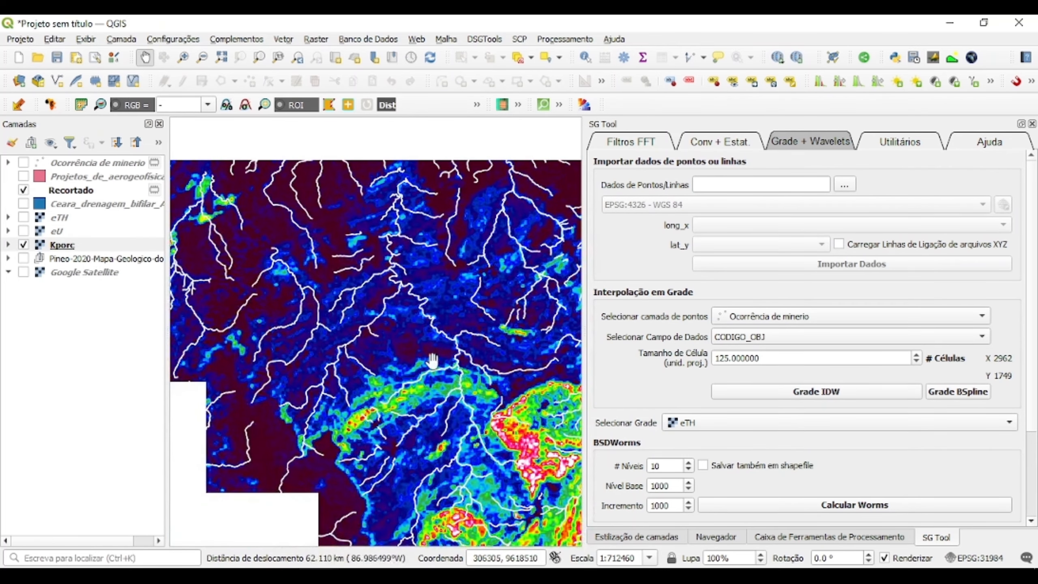
left_click_drag(433, 361, 333, 319)
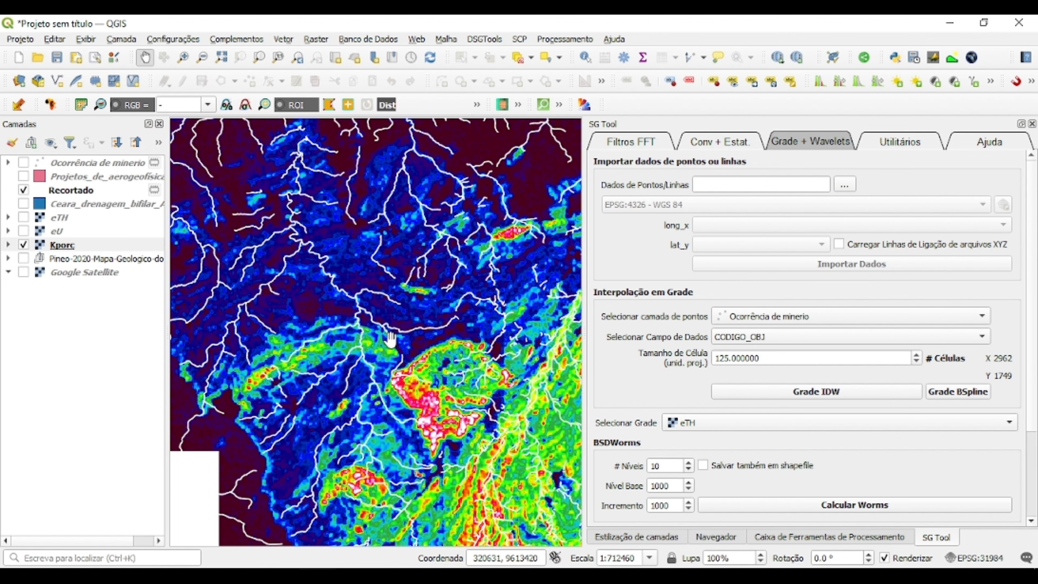
left_click_drag(522, 421, 393, 292)
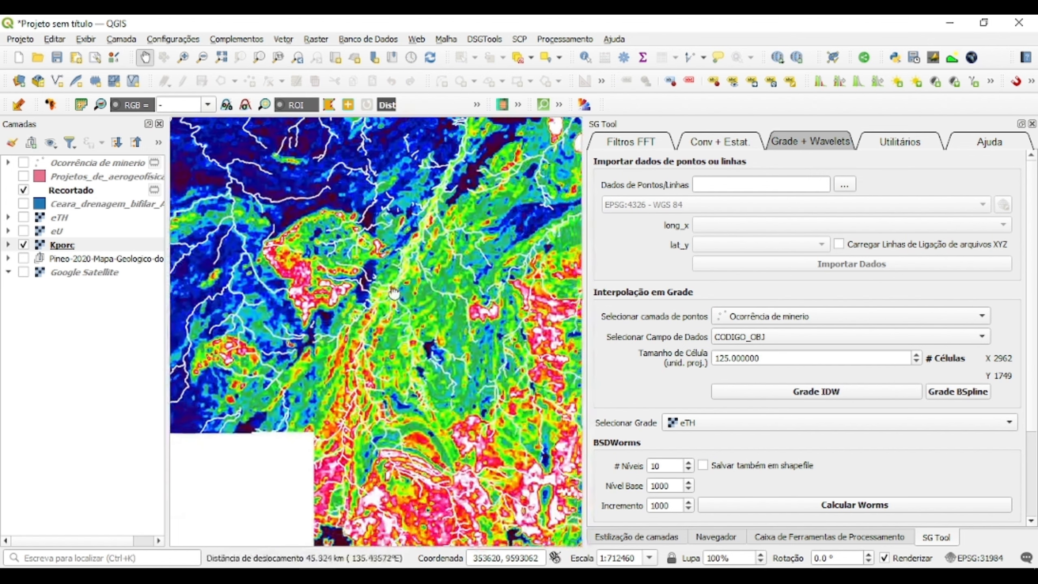
left_click_drag(472, 421, 331, 288)
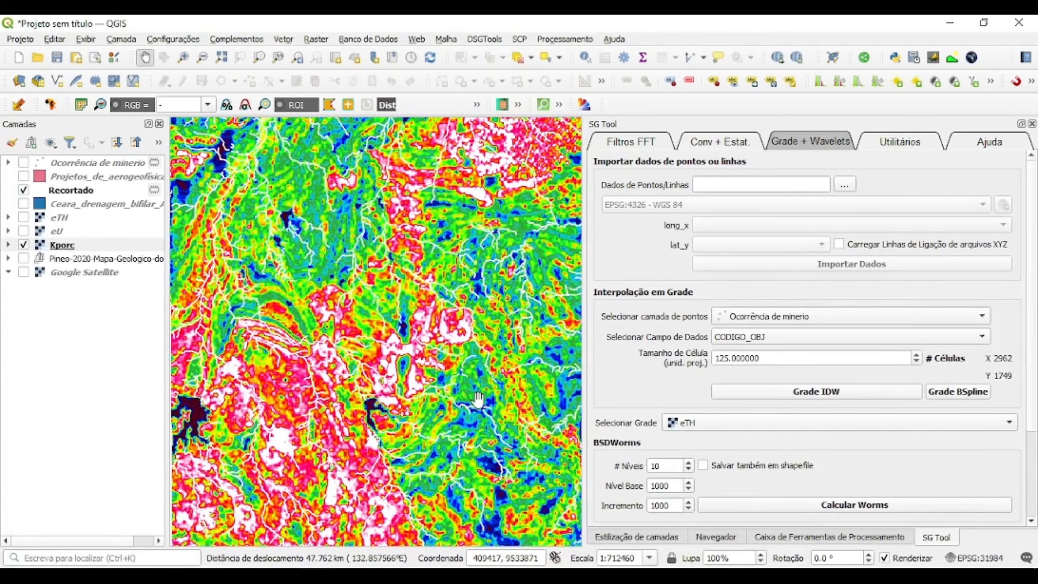
Follow the Recortado drainage lines over the Kporc raster from the western high anomaly to the southeastern lows and the northeastern corner.
left_click_drag(478, 398, 312, 319)
left_click_drag(472, 397, 292, 327)
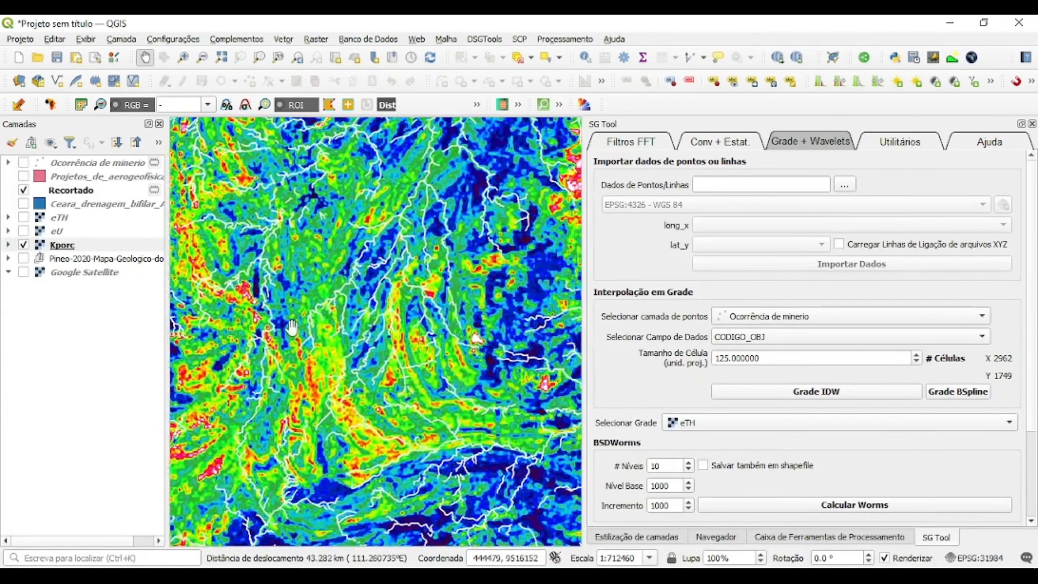
left_click_drag(480, 406, 315, 306)
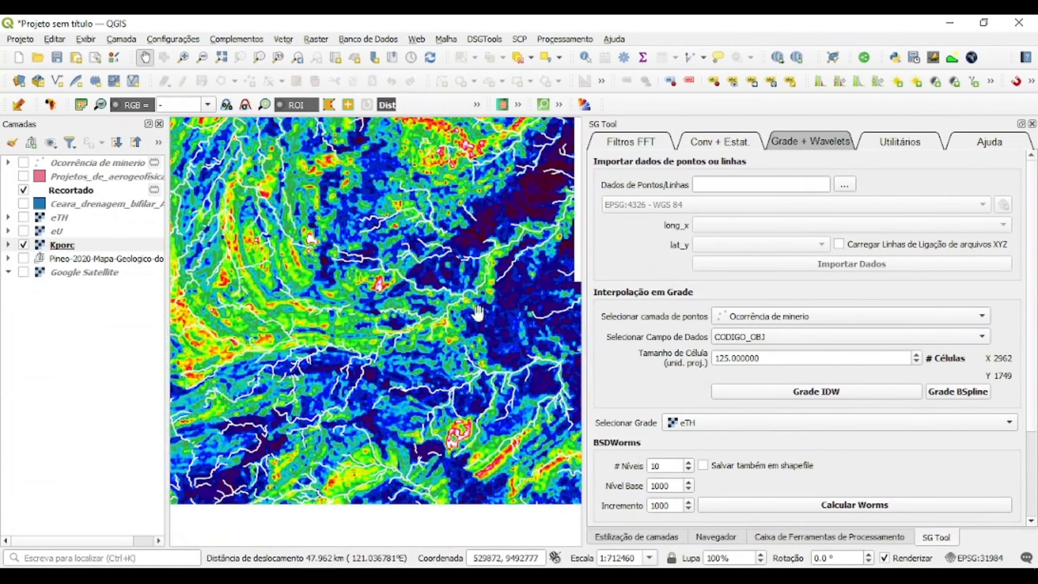
left_click_drag(478, 313, 413, 373)
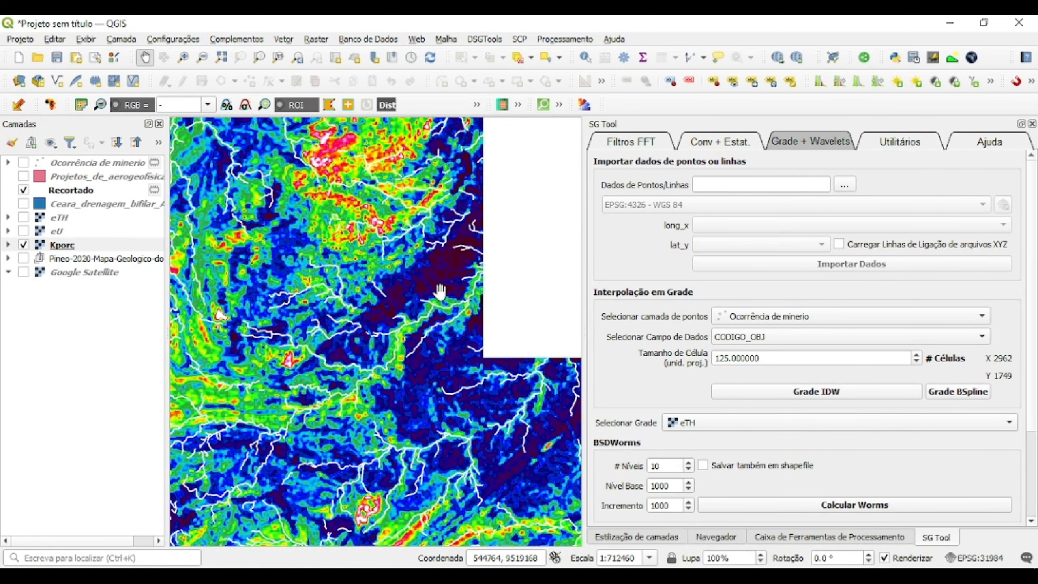
left_click_drag(440, 286, 458, 324)
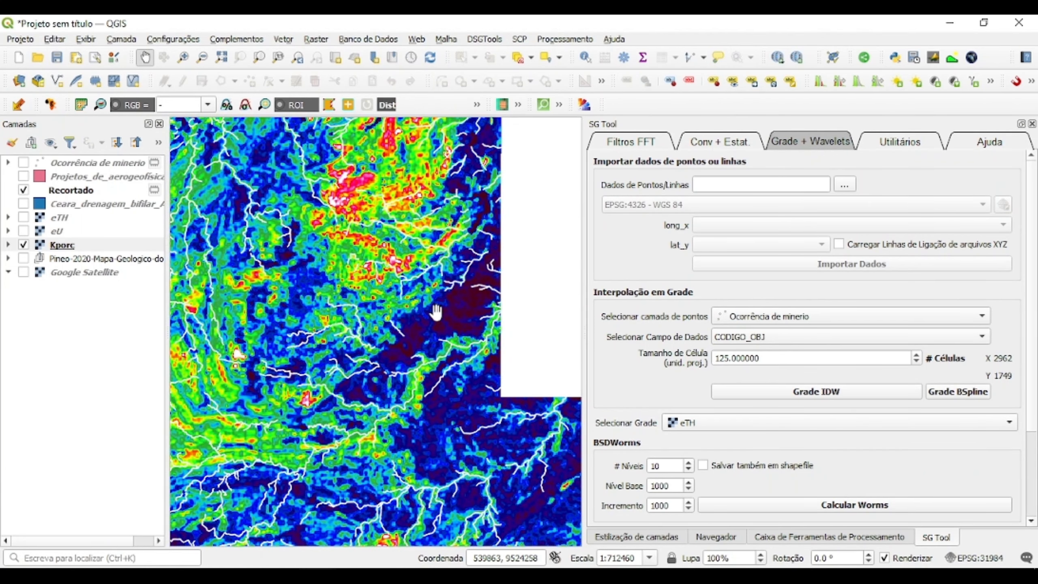
left_click_drag(300, 177, 442, 272)
mouse_move(428, 210)
left_mouse_down()
mouse_move(432, 235)
mouse_move(427, 223)
left_mouse_up()
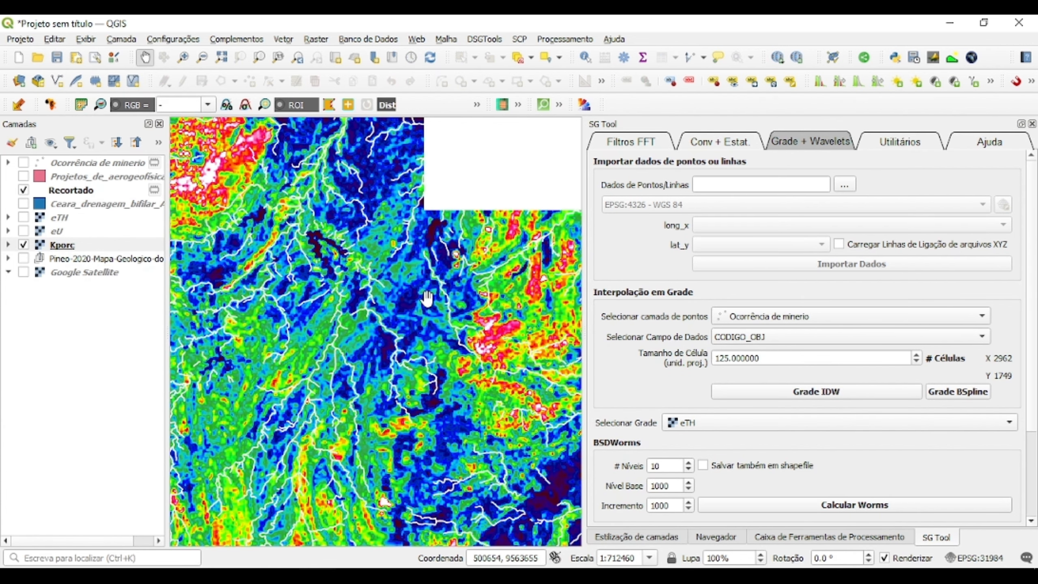
left_click_drag(434, 300, 405, 303)
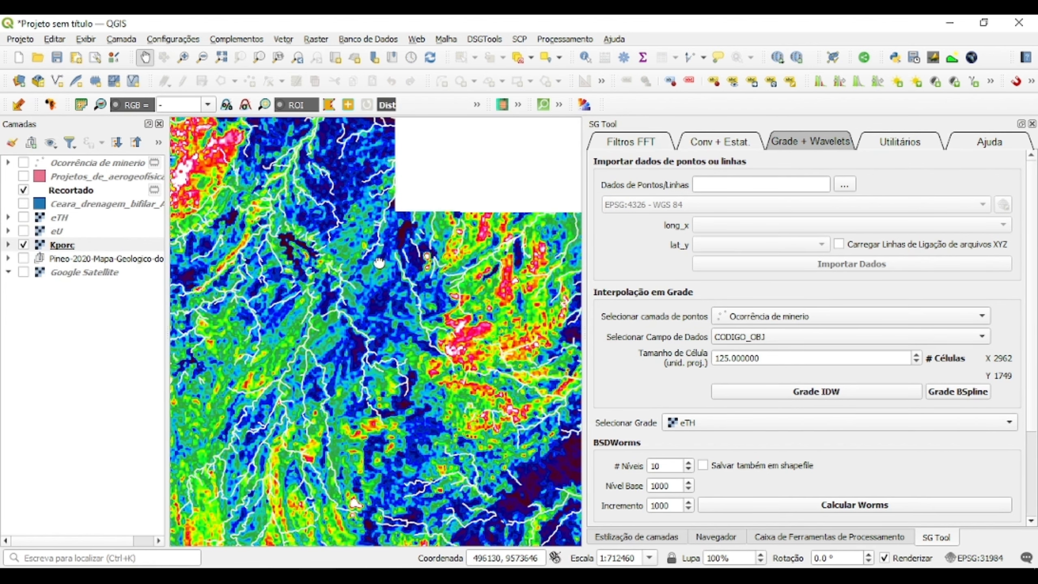
left_click_drag(360, 197, 404, 237)
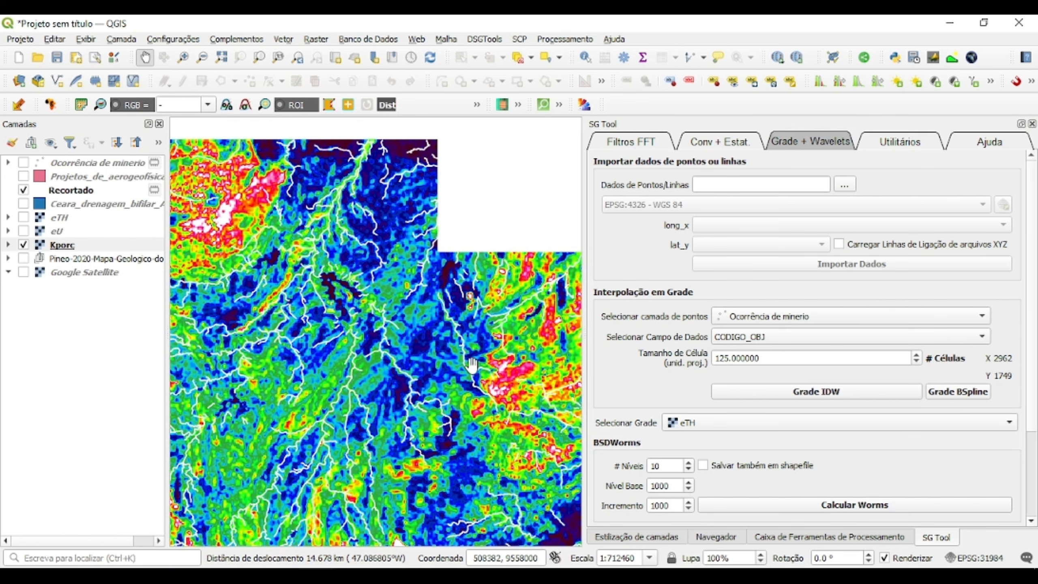
left_click_drag(410, 418, 369, 327)
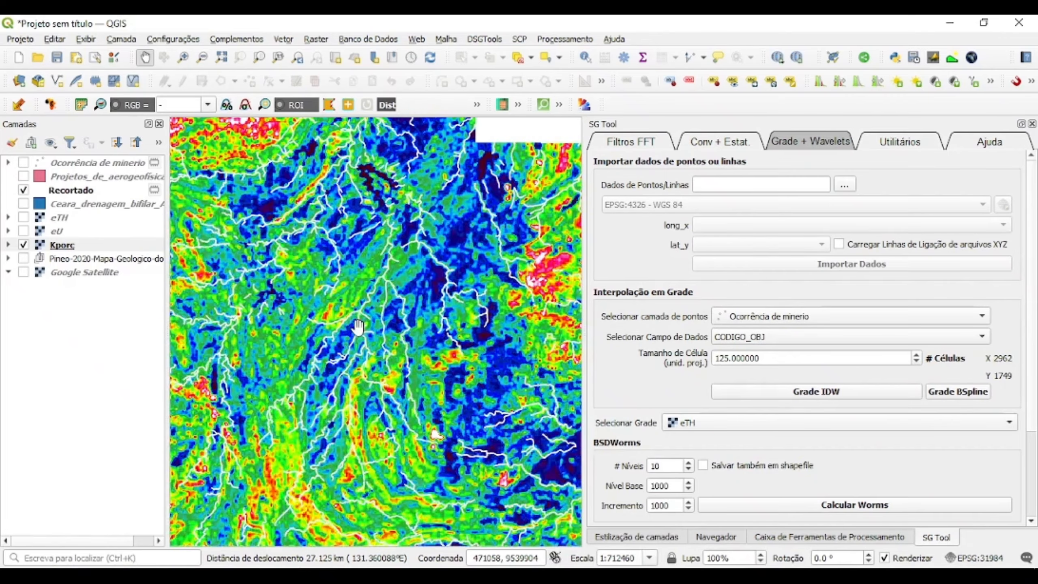
Compare the drainage lines with the Kporc anomalies from the northern high across to the eastern high anomaly.
left_click_drag(284, 327, 488, 323)
left_click_drag(262, 243, 399, 312)
left_click_drag(340, 268, 352, 330)
left_click_drag(537, 359, 375, 330)
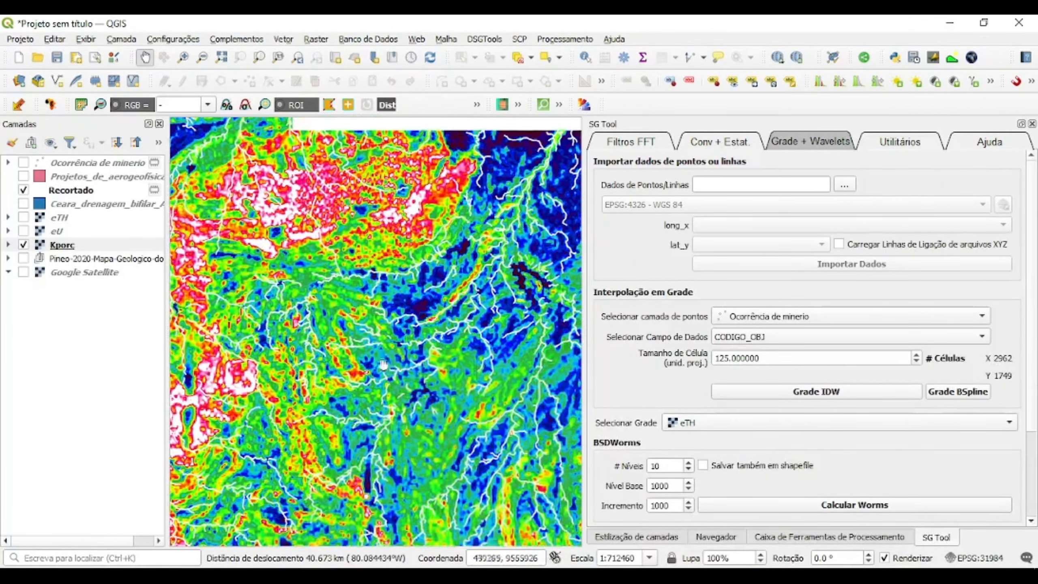
left_click_drag(391, 393, 383, 362)
left_click_drag(459, 349, 339, 358)
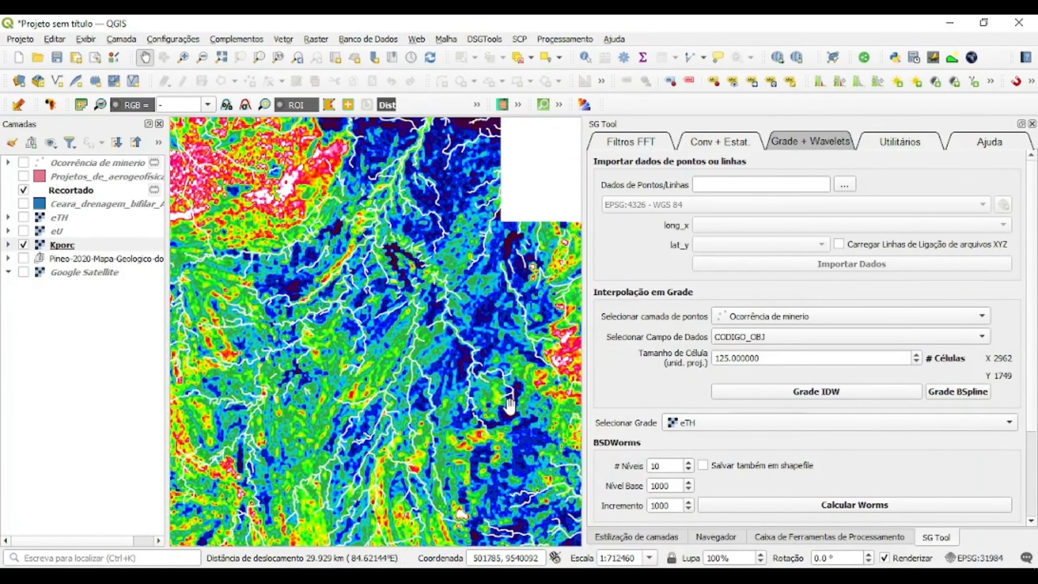
left_click_drag(511, 403, 400, 392)
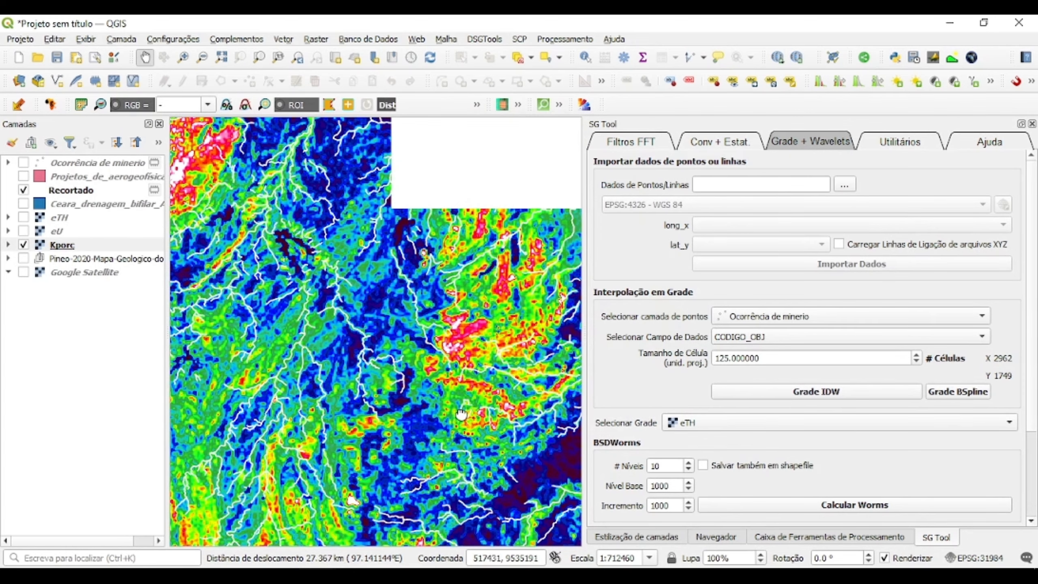
left_click_drag(460, 412, 417, 416)
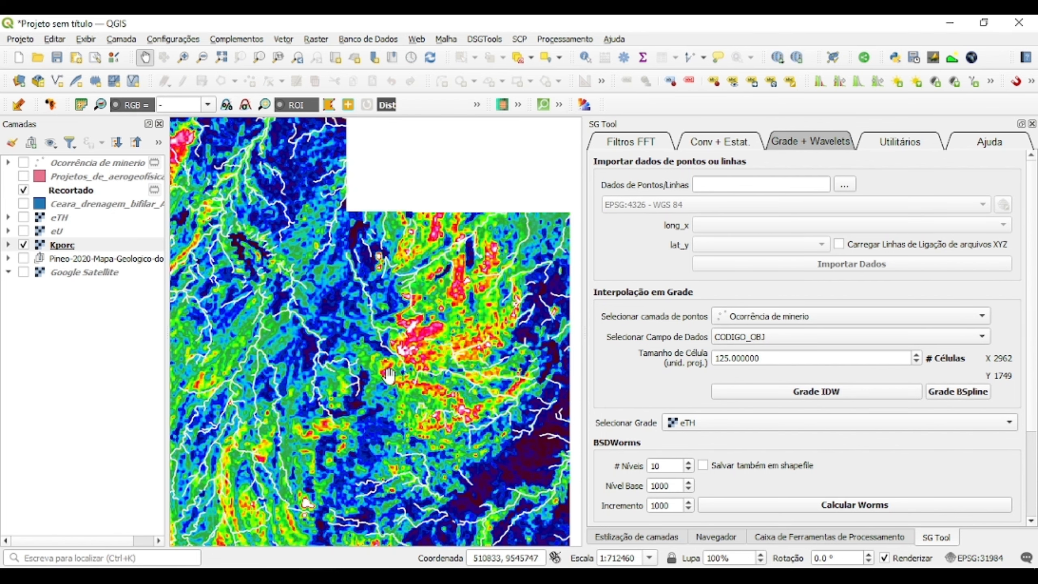
Trace the drainage lines over Kporc from the eastern anomaly to the western high and back to the north-central part.
left_click_drag(287, 414, 402, 360)
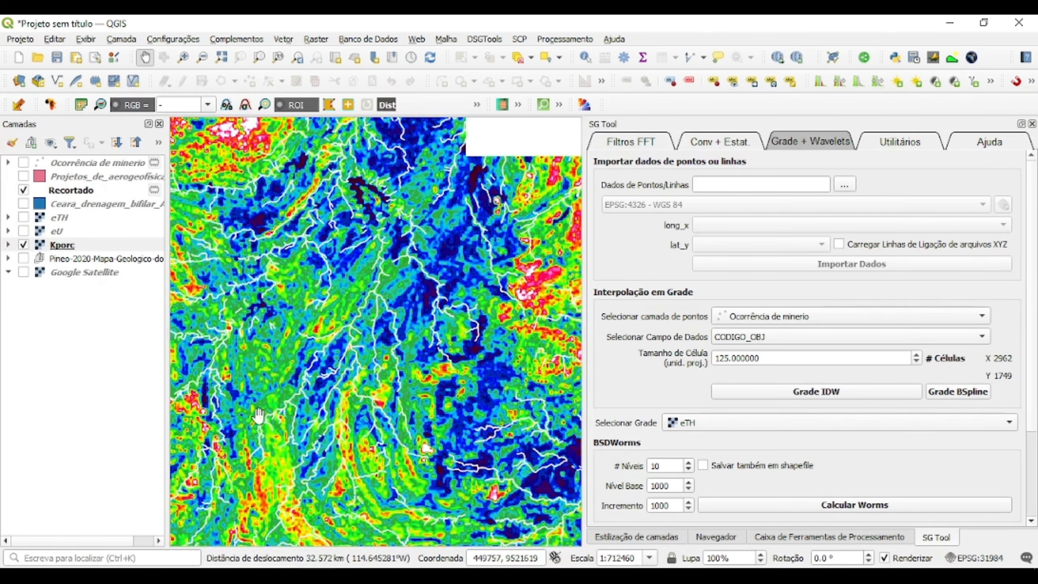
left_click_drag(252, 416, 407, 379)
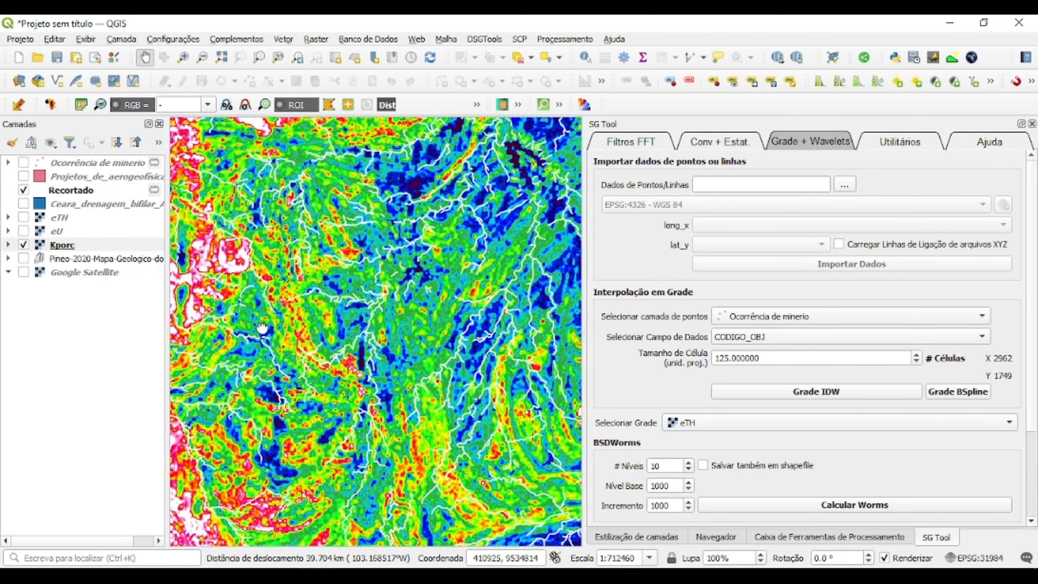
left_click_drag(264, 331, 394, 332)
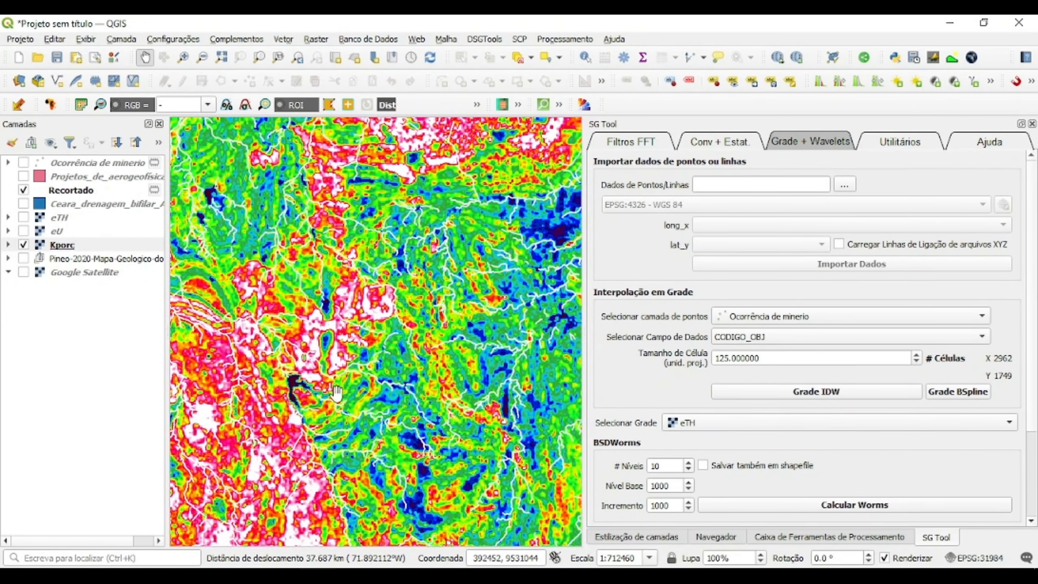
left_click_drag(349, 425, 382, 415)
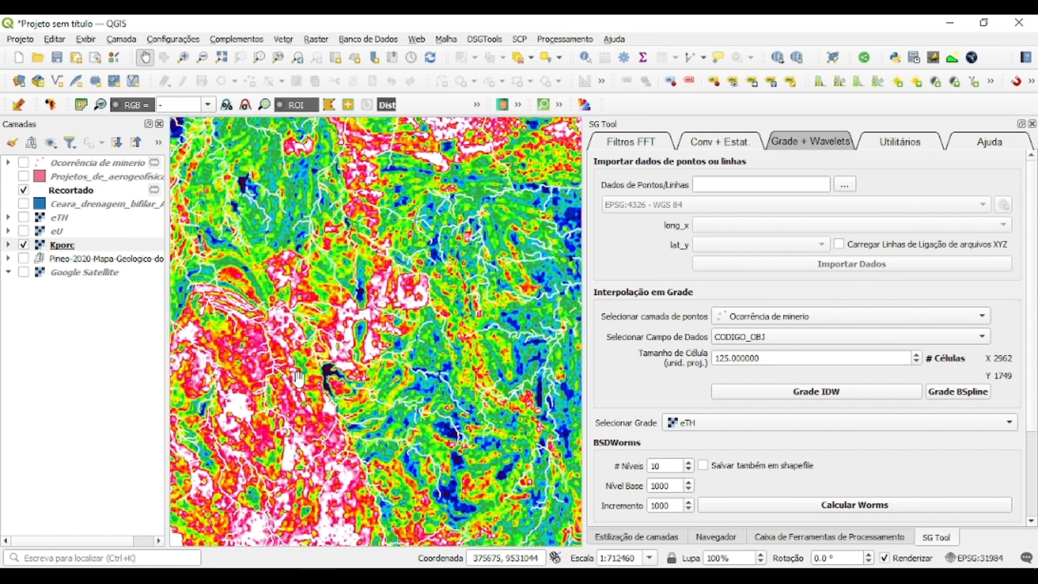
left_click_drag(459, 311, 289, 379)
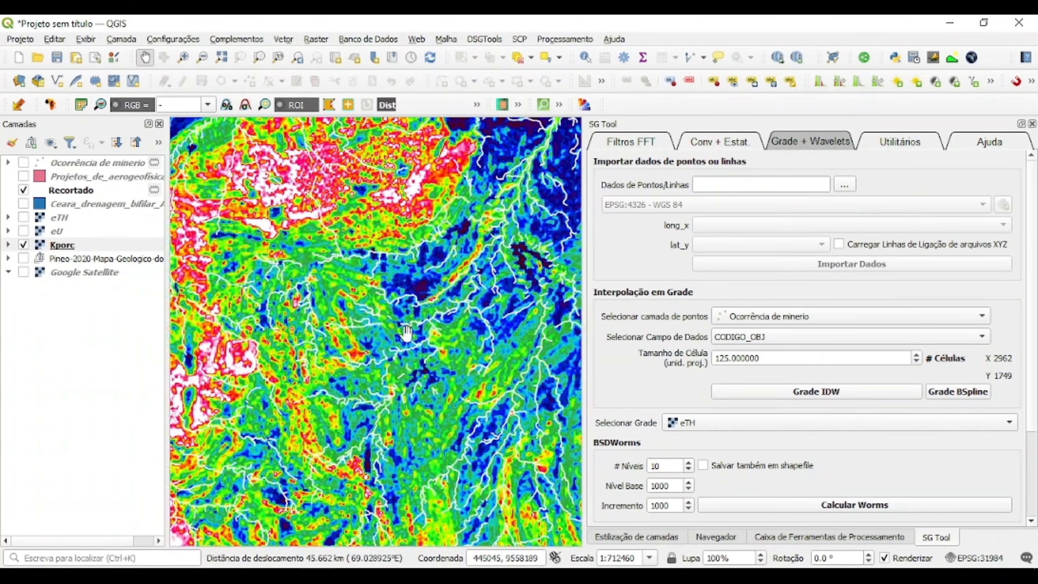
scroll(405, 352, "down", 1)
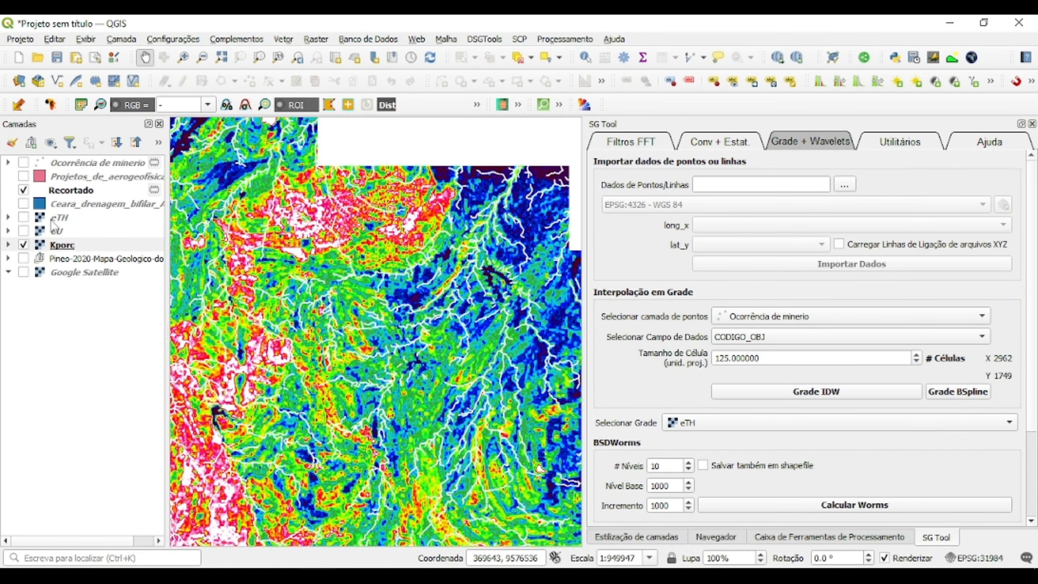
Hide the Recortado drainage and display only the Arg points of Ocorrência de minerio over Kporc, covering the northeastern anomaly.
left_click(24, 191)
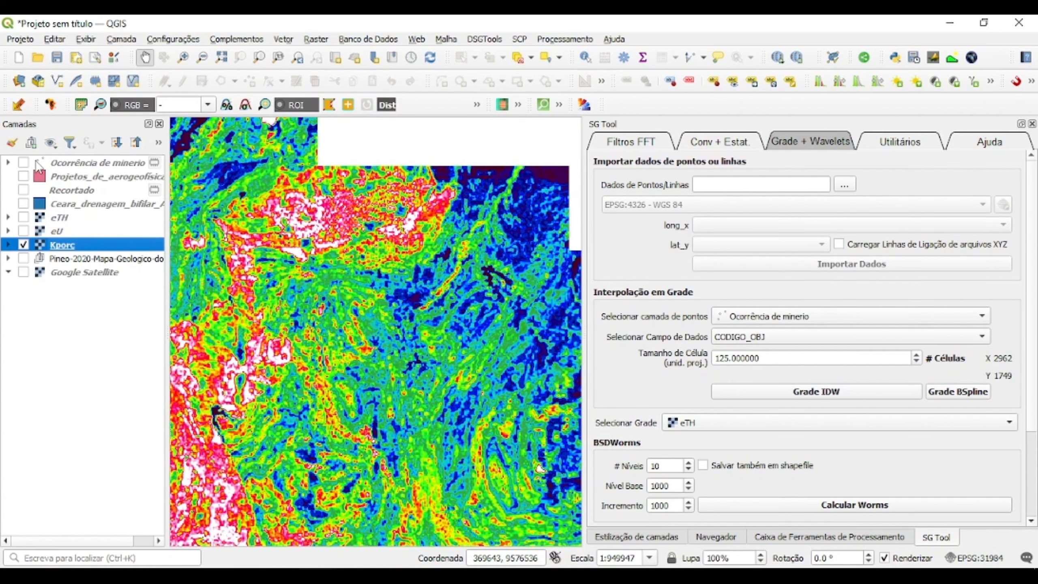
left_click(66, 164)
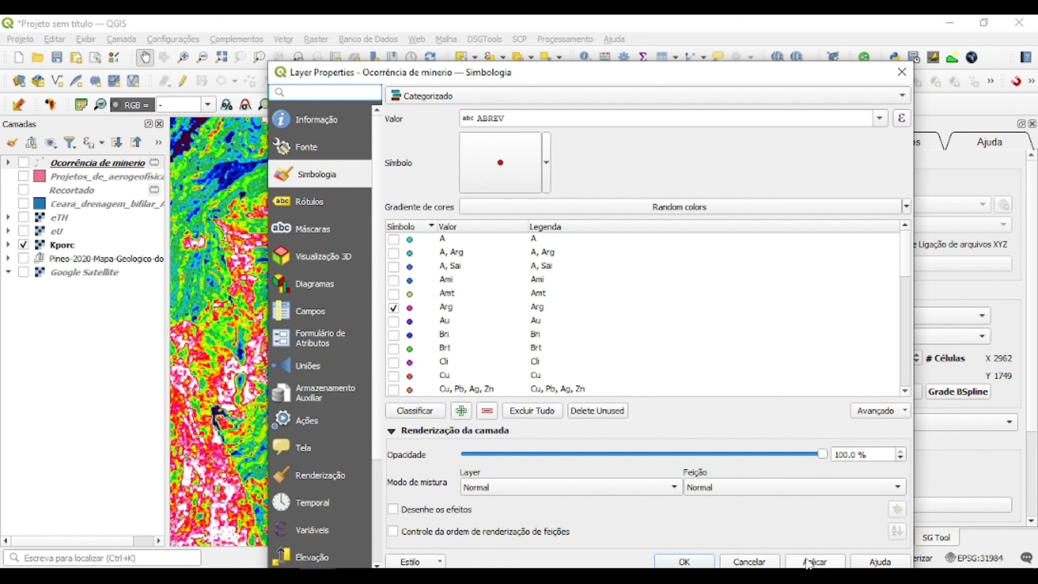
left_click(794, 564)
left_click(684, 562)
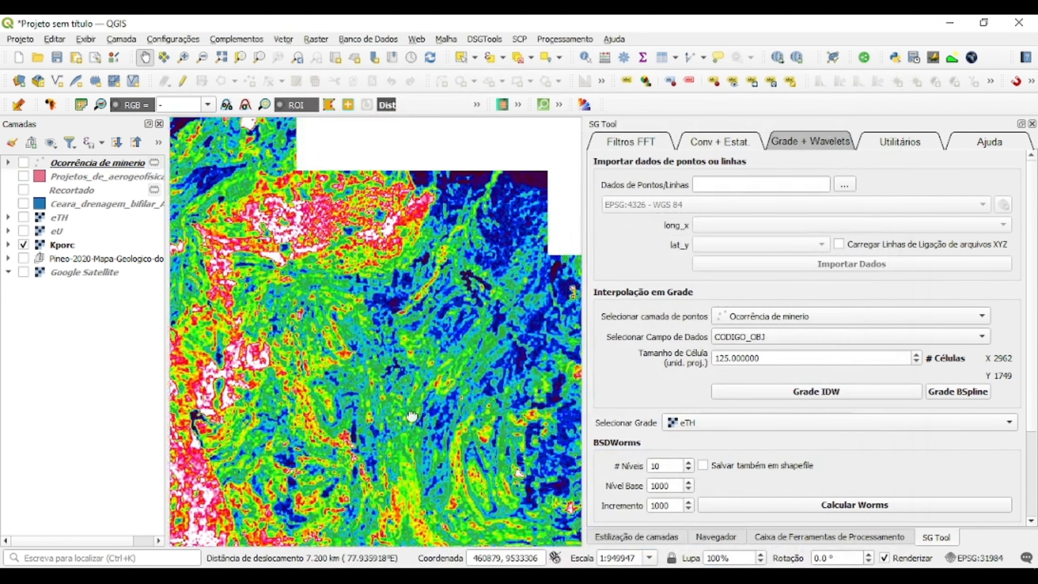
left_click(23, 163)
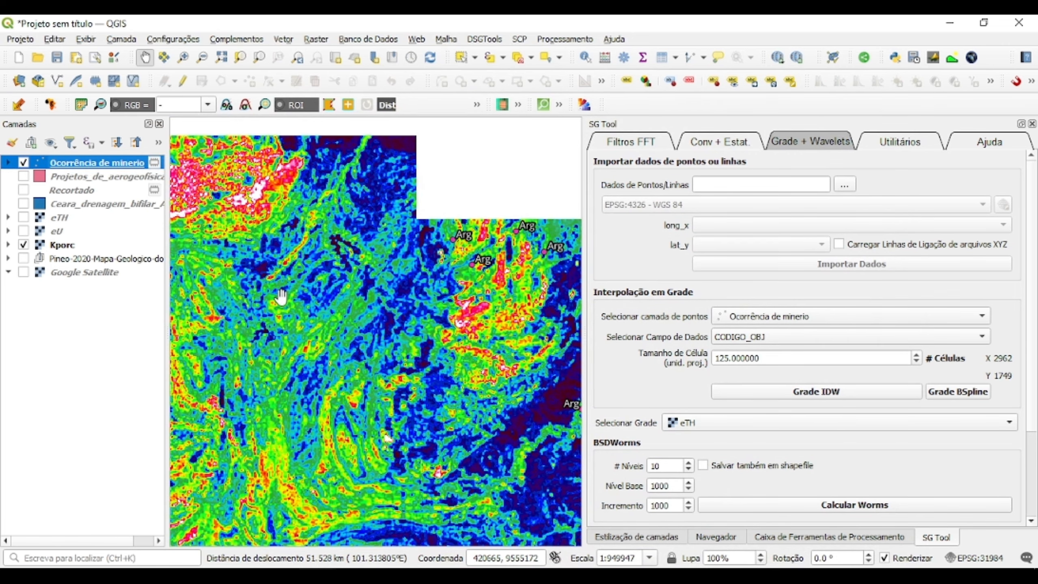
left_click_drag(505, 368, 436, 398)
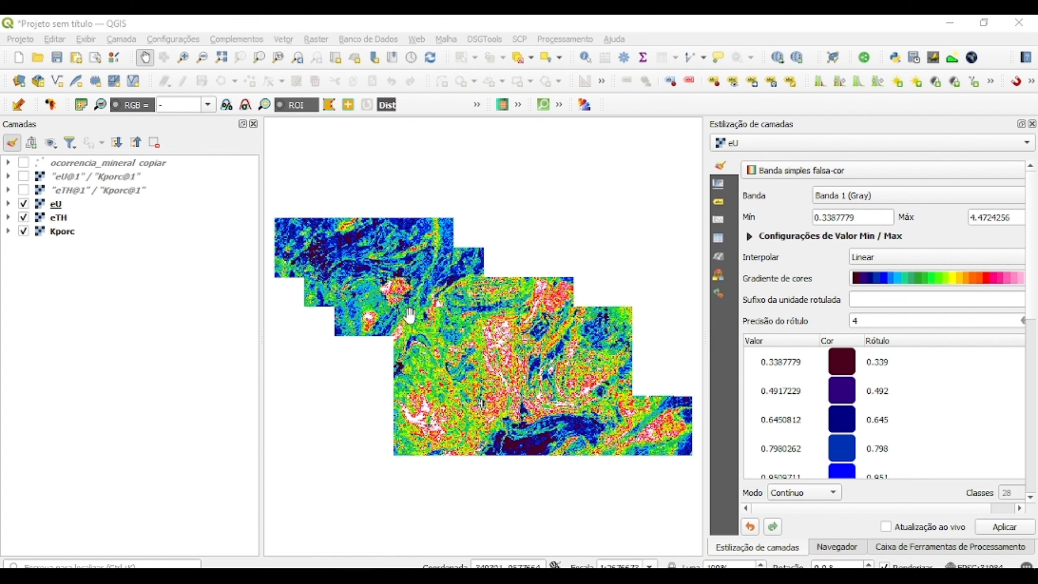
mouse_move(408, 337)
left_mouse_down()
mouse_move(397, 348)
mouse_move(406, 346)
left_mouse_up()
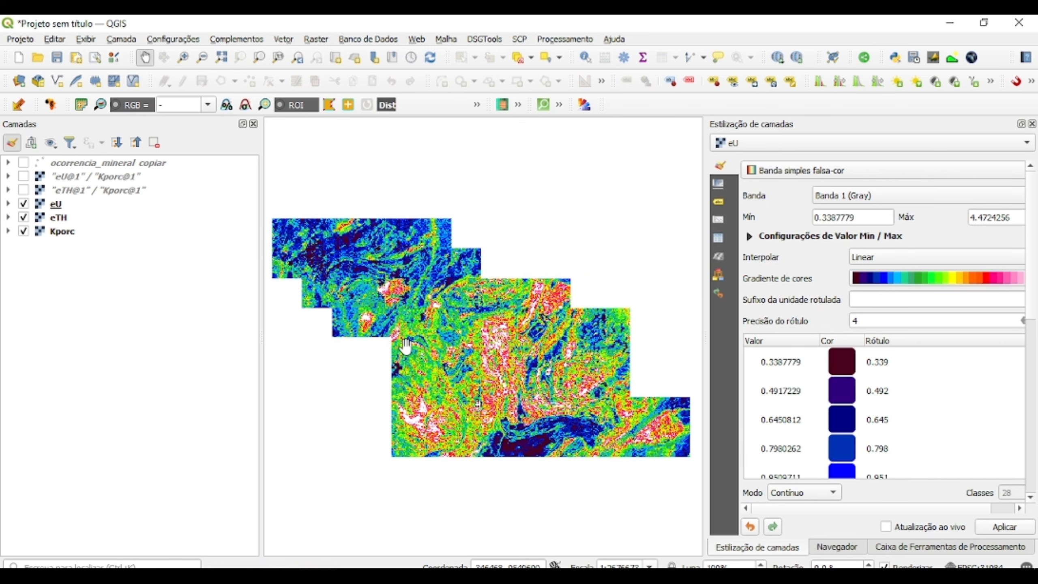
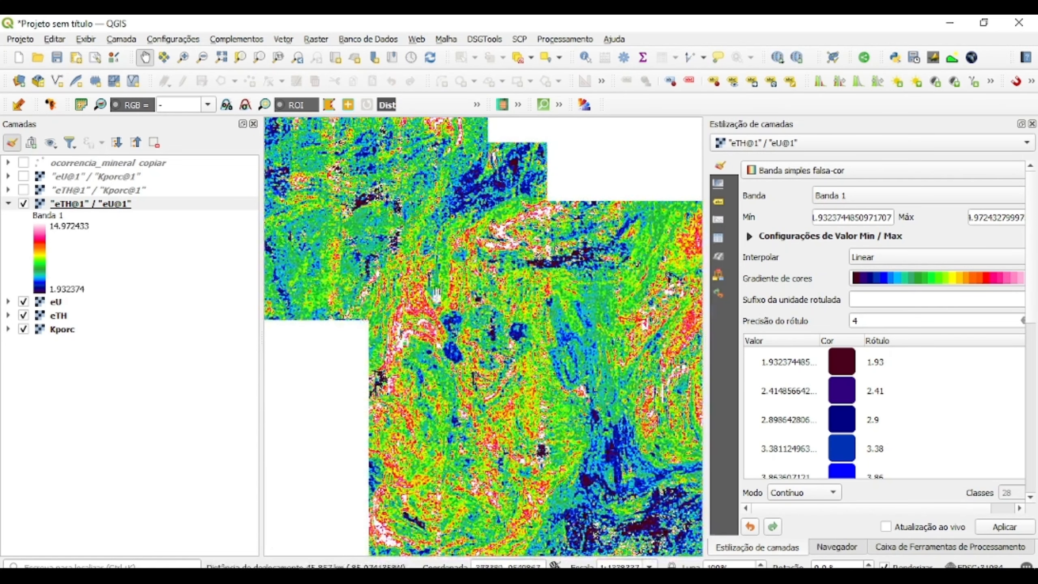
Examine the eTH/eU ratio raster's anomalies from the northwestern part to the southeastern end and back to the central part.
left_click_drag(379, 246, 555, 336)
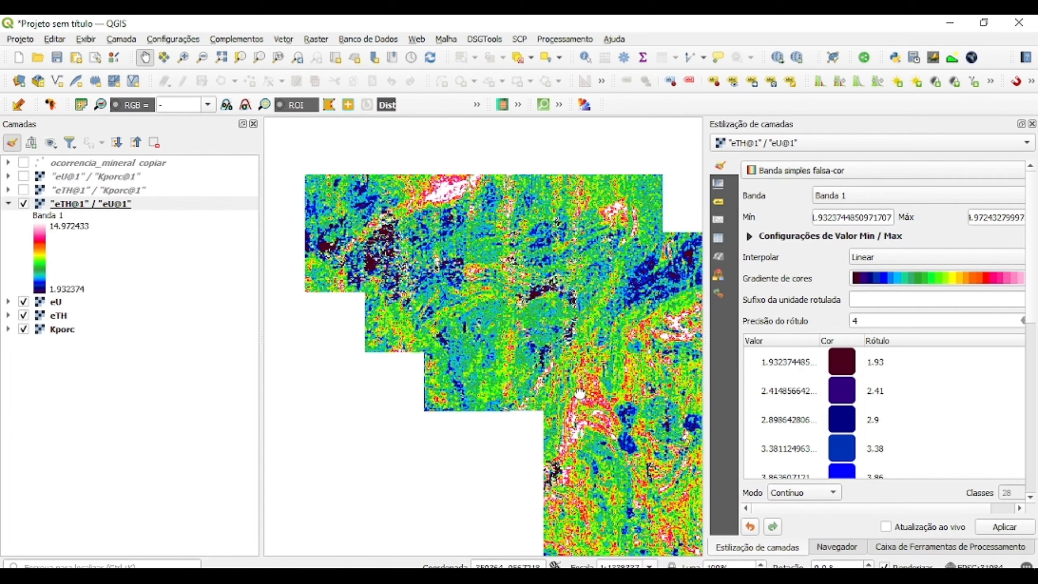
left_click_drag(576, 388, 463, 341)
left_click_drag(592, 418, 495, 368)
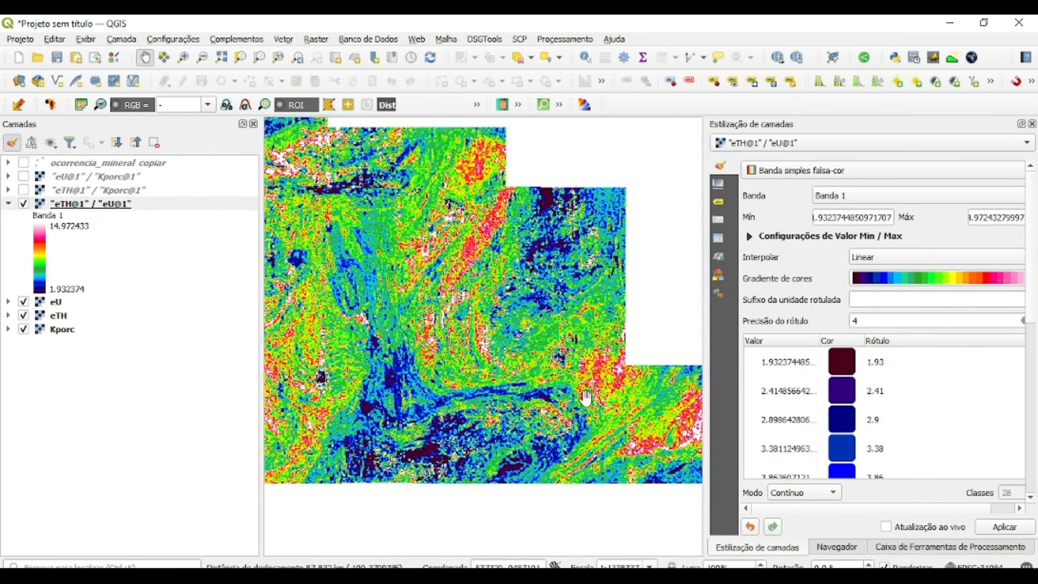
left_click_drag(586, 400, 491, 388)
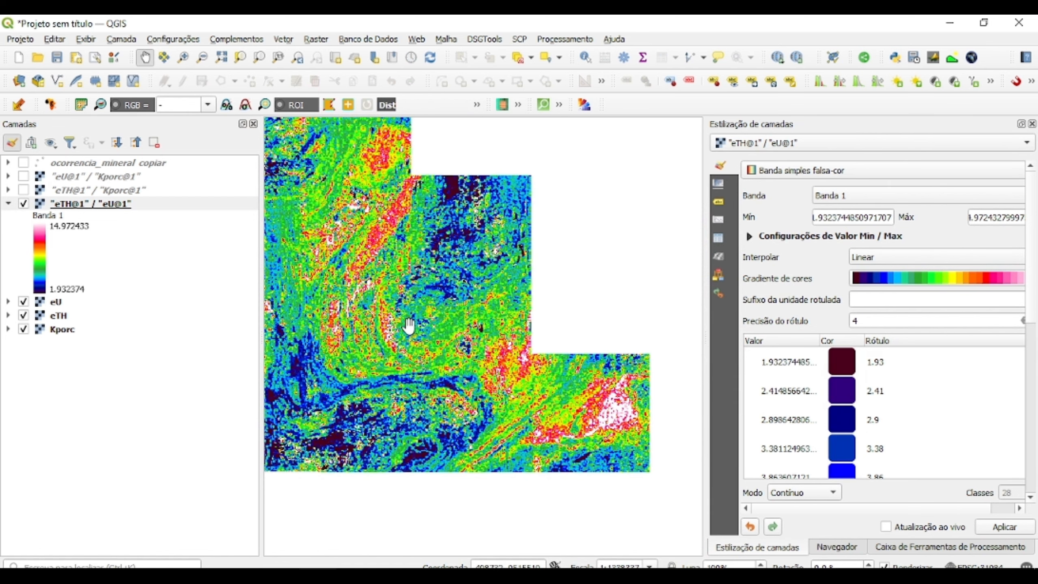
left_click_drag(372, 282, 457, 310)
left_click_drag(390, 266, 586, 339)
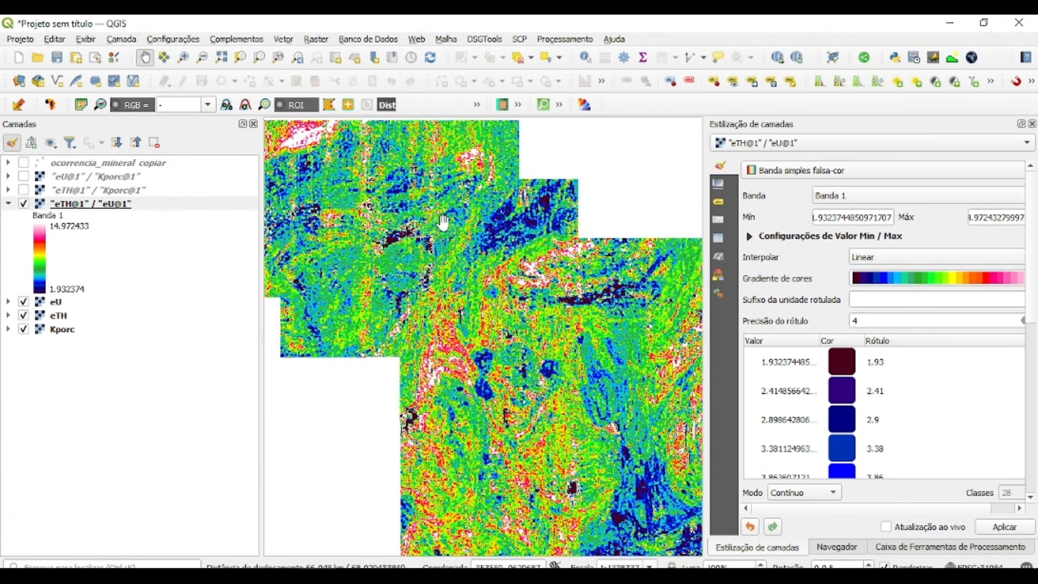
left_click_drag(439, 230, 504, 265)
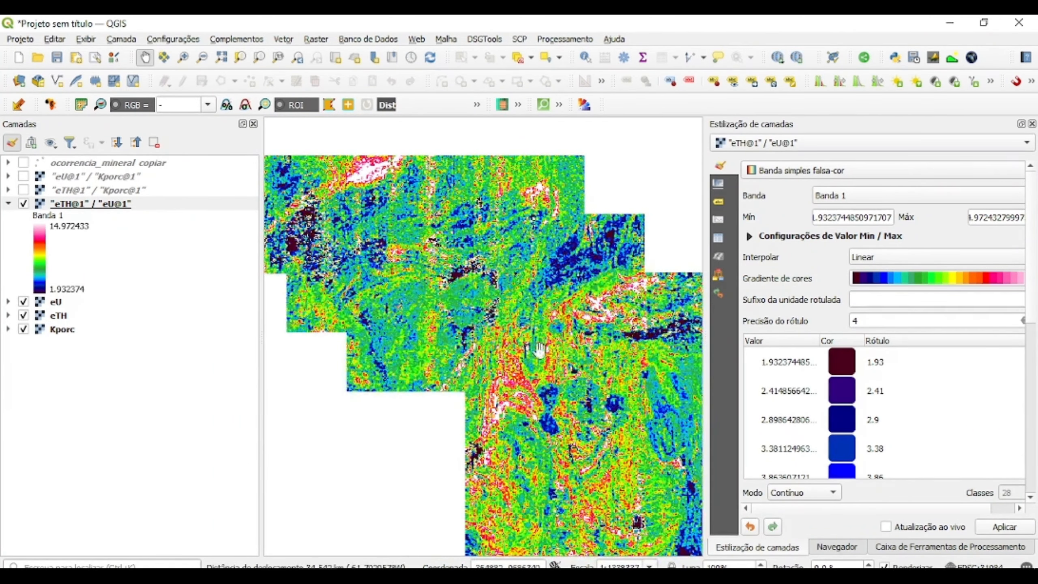
left_click_drag(543, 381, 433, 358)
left_click_drag(519, 402, 429, 341)
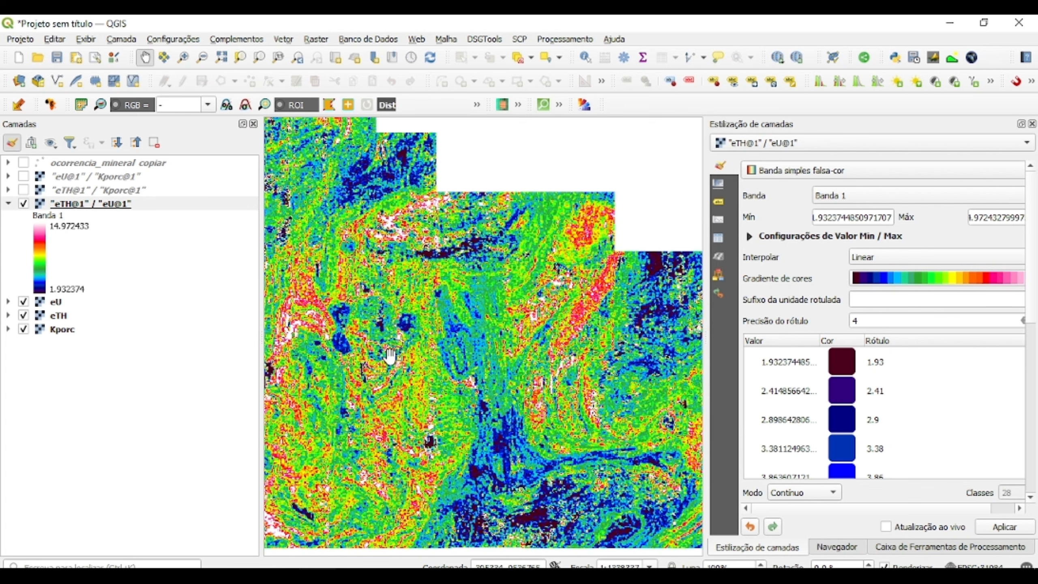
left_click_drag(389, 356, 397, 355)
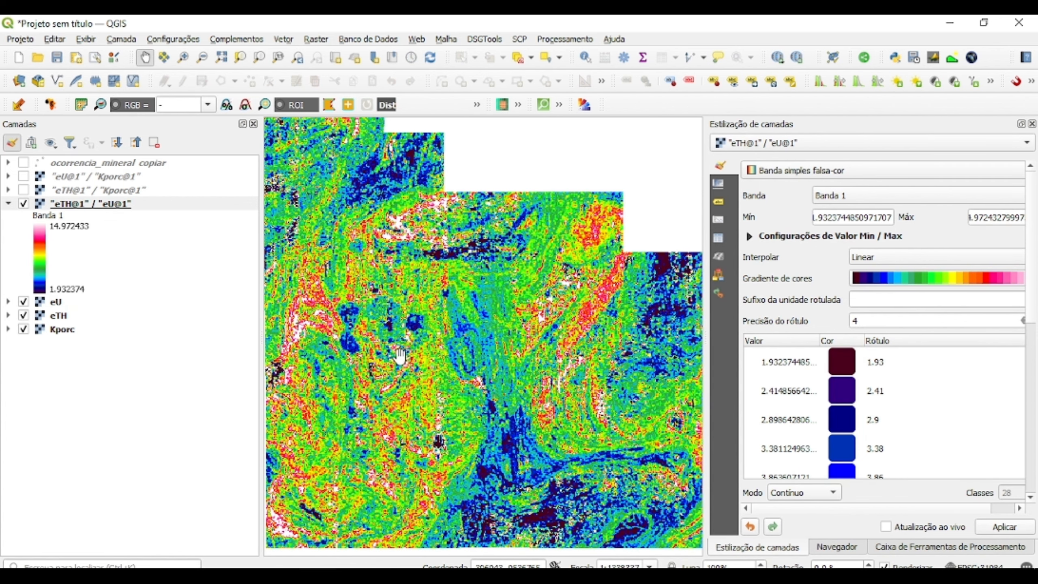
left_click_drag(400, 357, 395, 323)
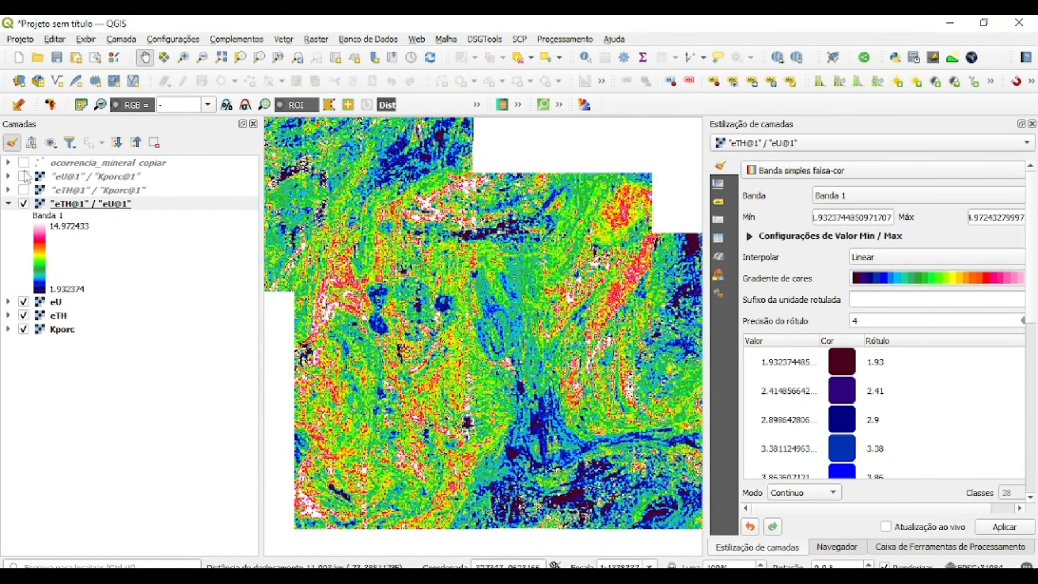
Turn off the U, "U, P" and "U, P, Mm" categories in the symbology of the ocorrencia_mineral copiar layer.
left_click(78, 163)
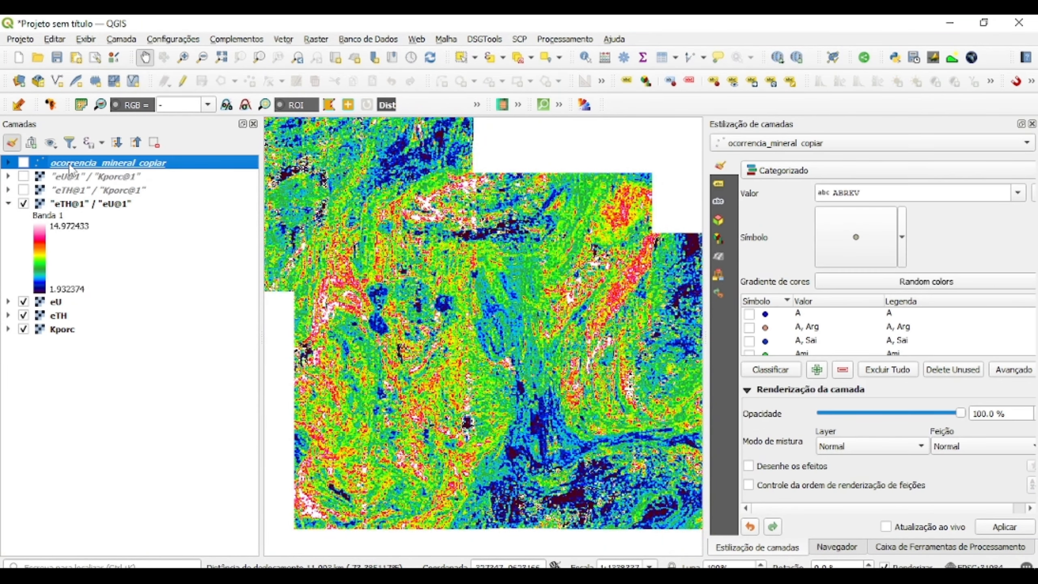
double_click(91, 165)
scroll(493, 290, "down", 10)
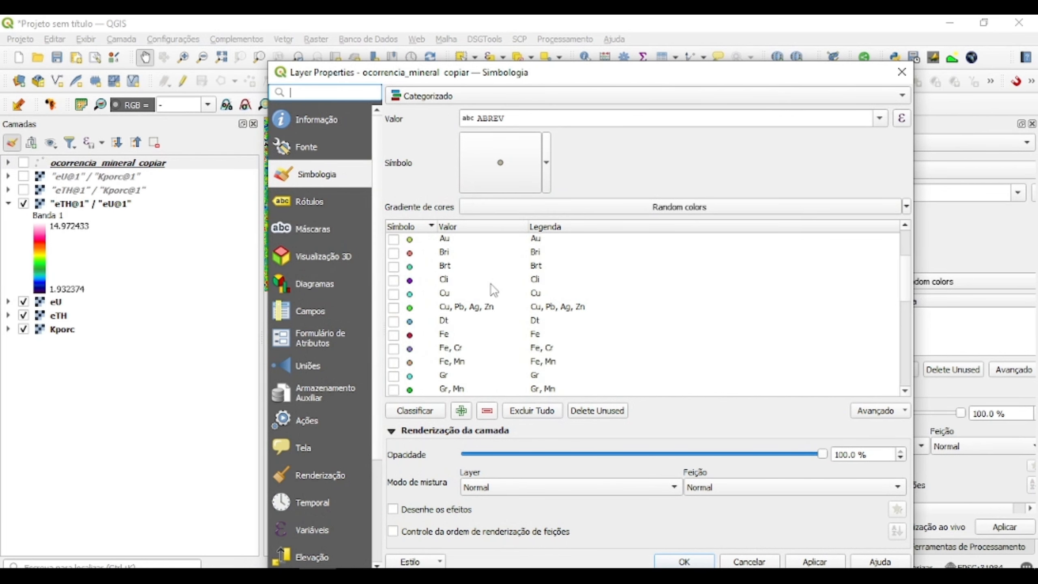
scroll(493, 291, "down", 3)
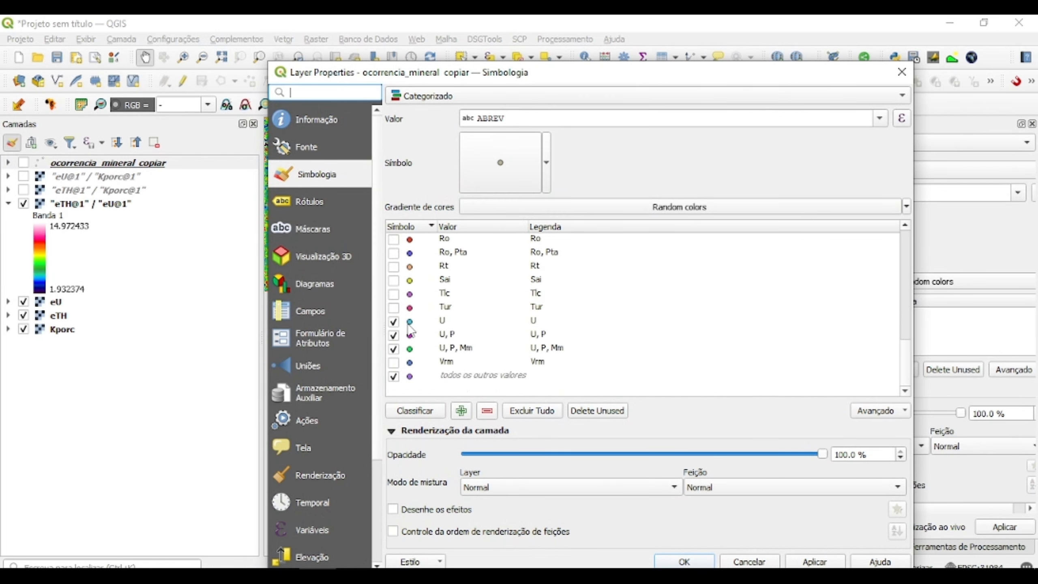
left_click(394, 322)
left_click(394, 336)
left_click(394, 348)
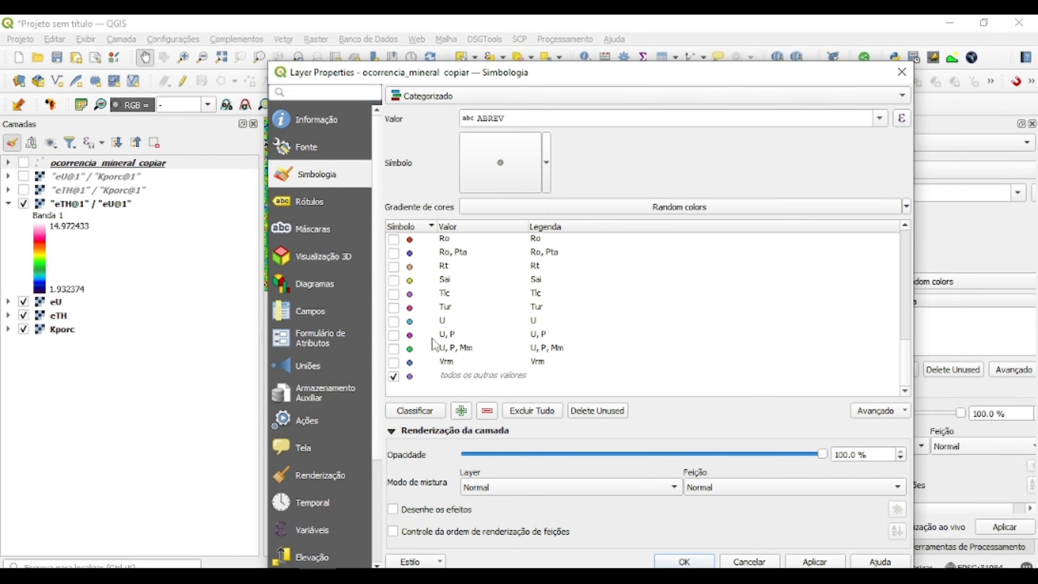
Enable the Mm, "Mm, Au" and "Mm, Tlc" categories of the mineral occurrence layer and apply the symbology.
scroll(437, 328, "up", 5)
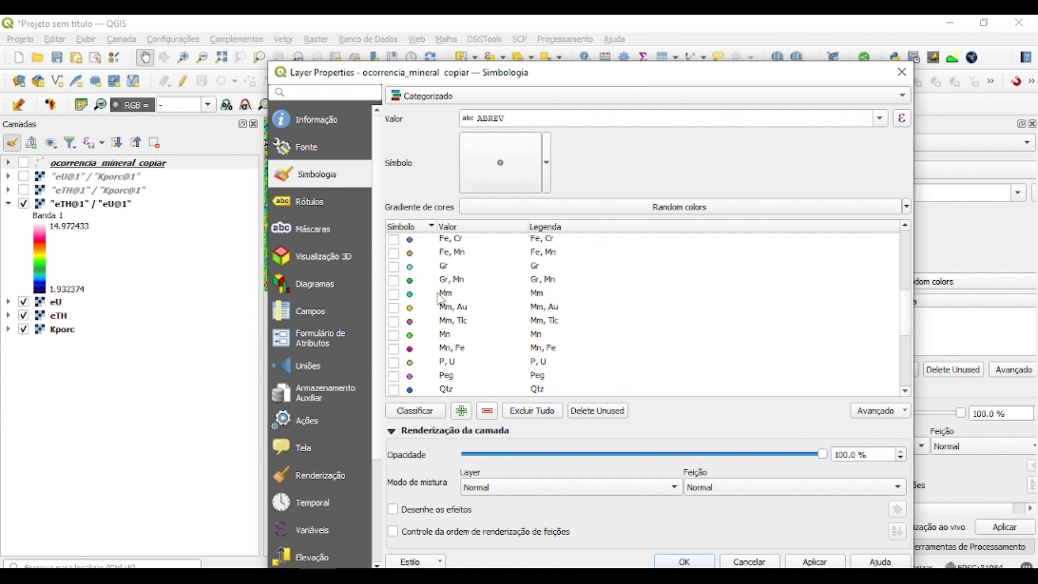
left_click(393, 294)
left_click(393, 308)
left_click(394, 321)
left_click_drag(653, 82, 622, 36)
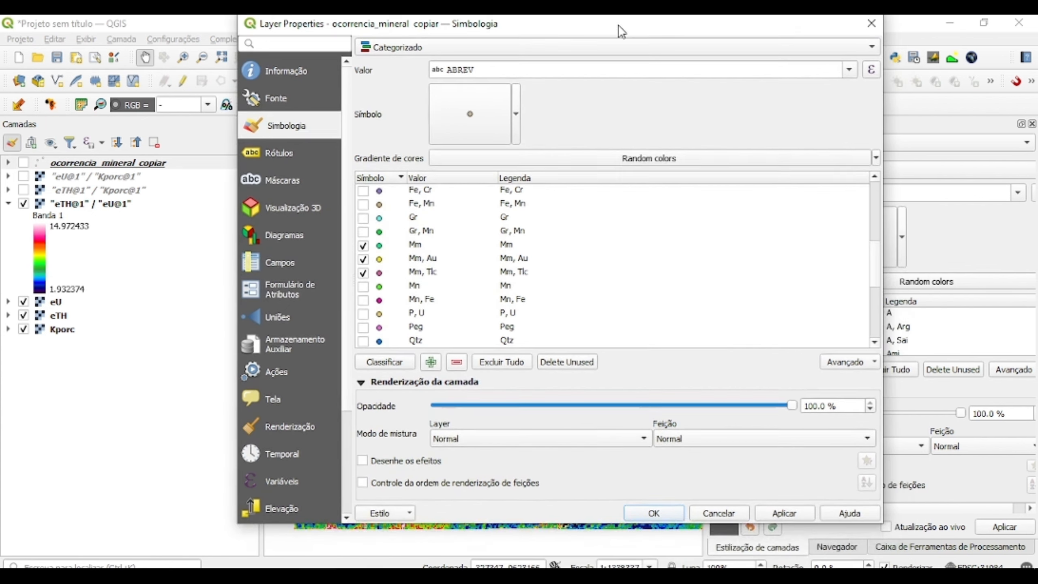
left_click(665, 520)
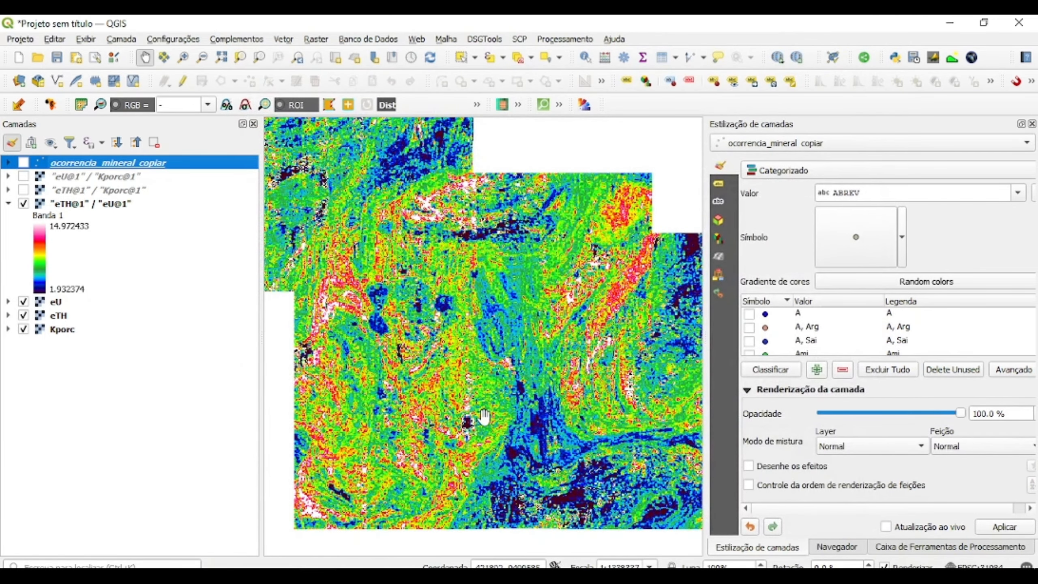
Display the ocorrencia_mineral copiar points over the central part of the eTH/eU ratio raster.
left_click_drag(485, 417, 493, 463)
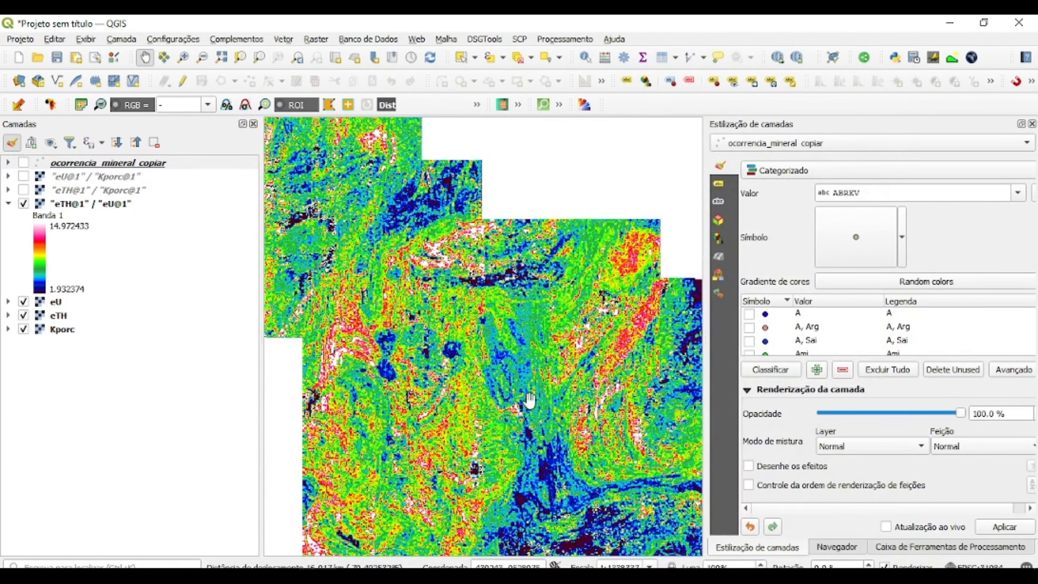
left_click_drag(523, 334, 510, 339)
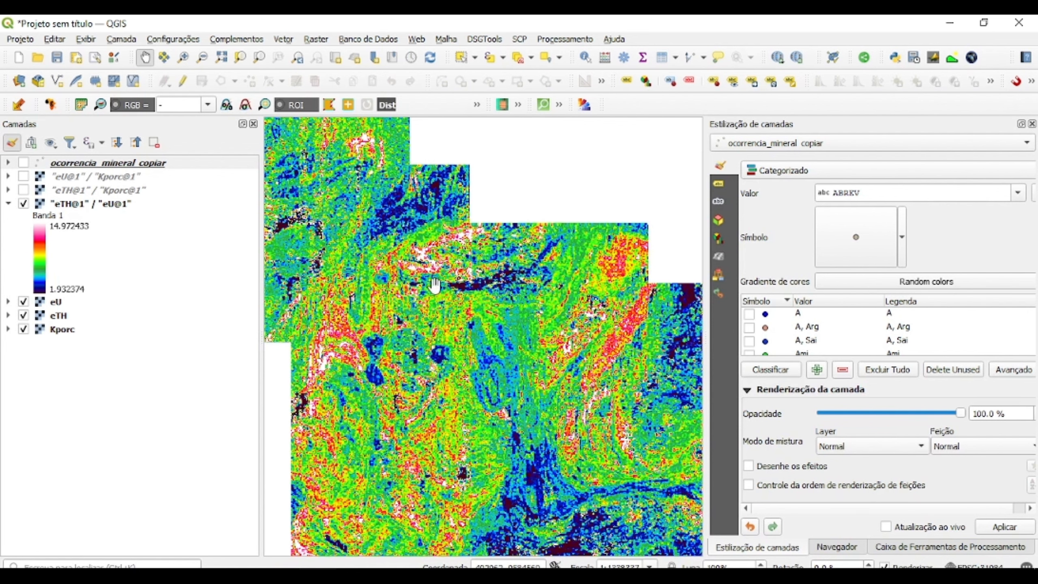
left_click_drag(412, 310, 422, 314)
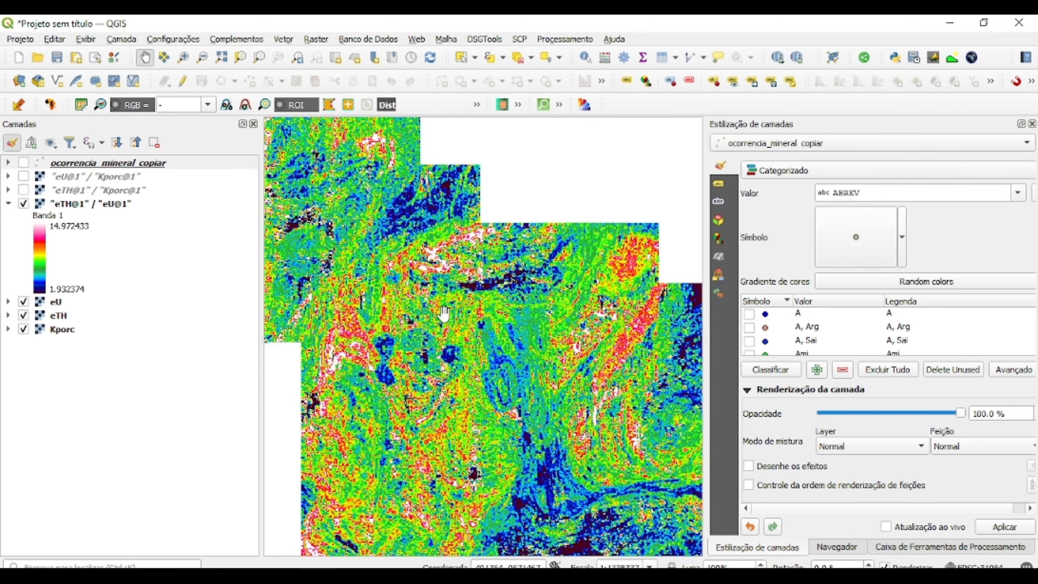
left_click(23, 162)
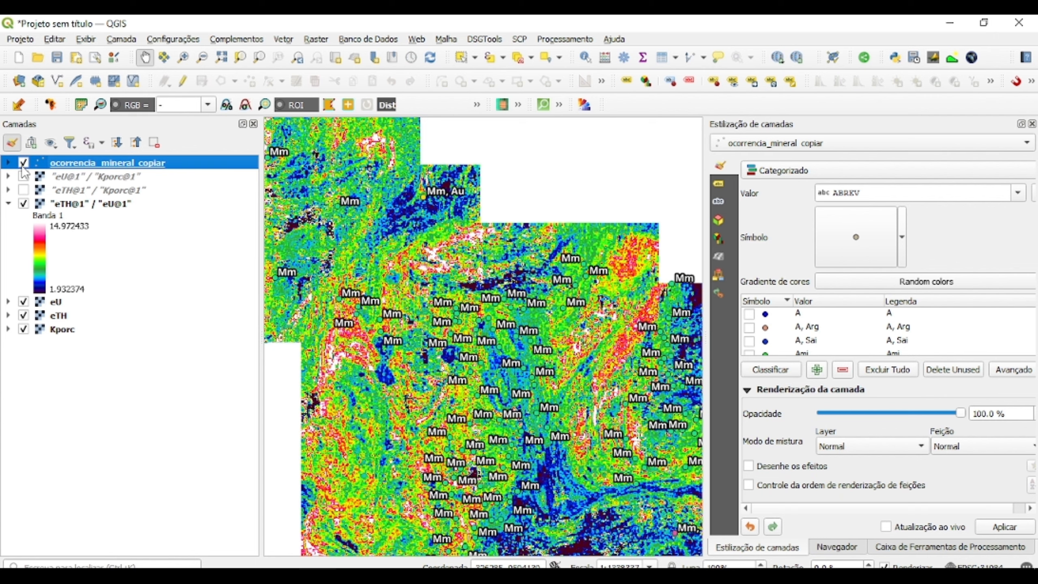
Compare the distribution of the Mm occurrence points with the high and low anomalies of the eTH/eU ratio raster.
left_click_drag(544, 405, 566, 392)
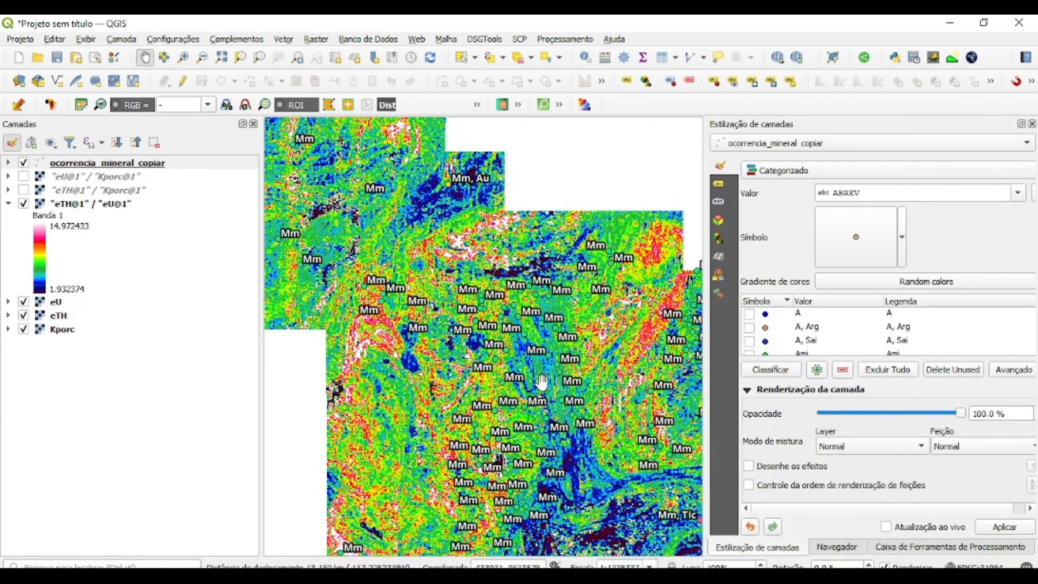
scroll(489, 378, "down", 1)
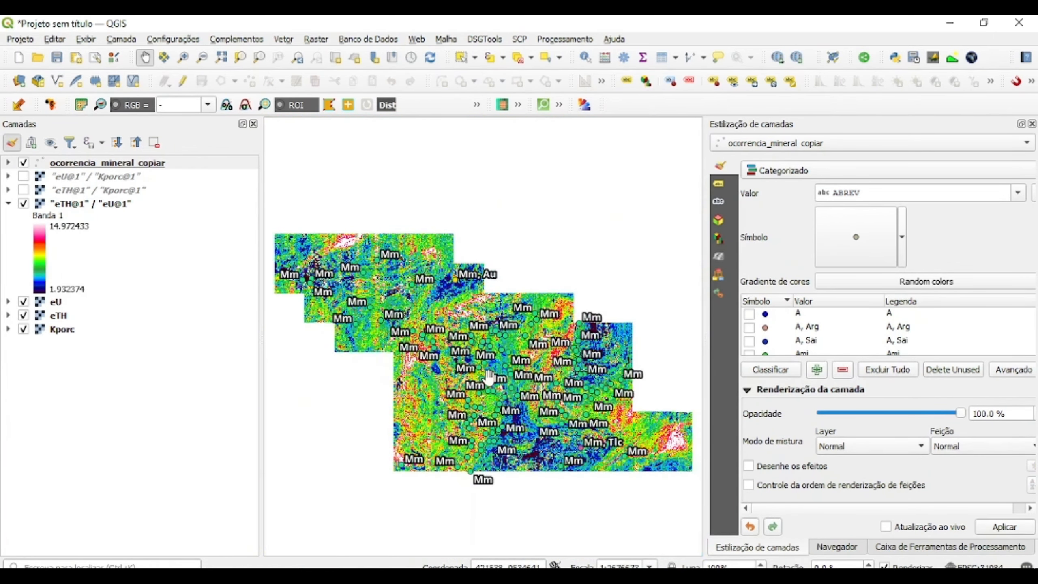
scroll(488, 377, "up", 1)
left_click_drag(490, 371, 475, 373)
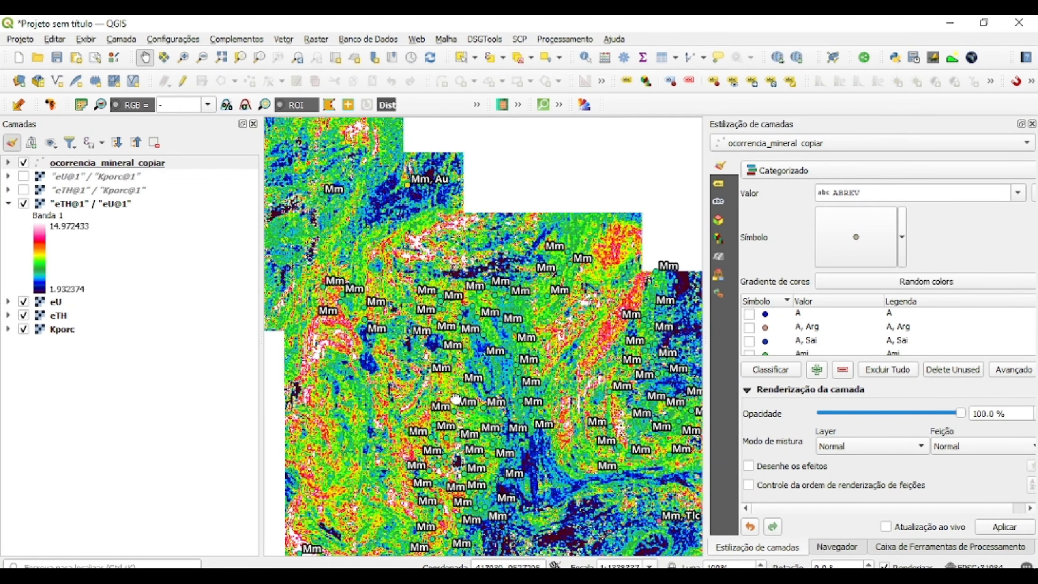
left_click_drag(456, 394, 439, 396)
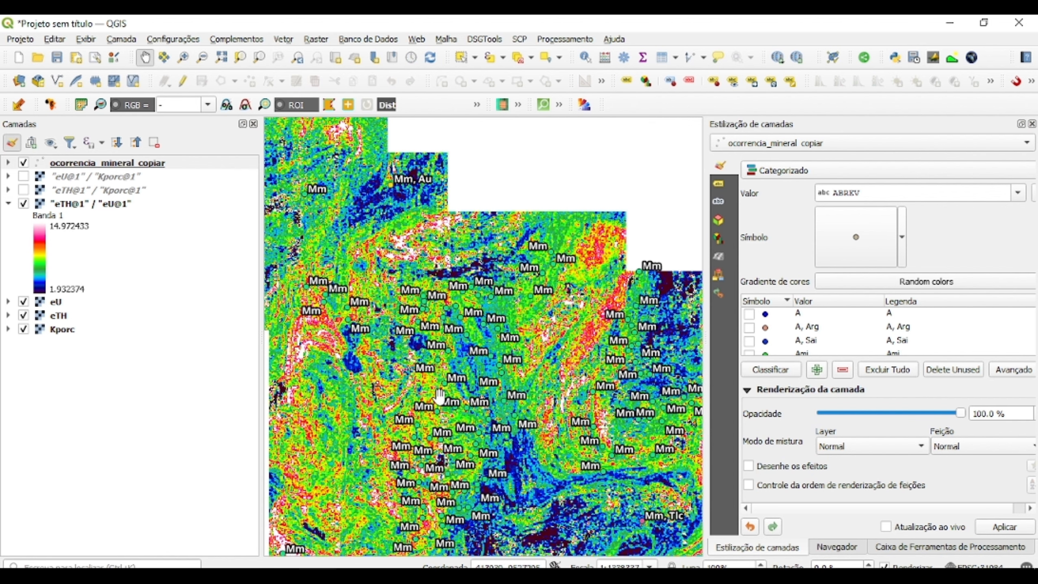
left_click_drag(440, 396, 434, 389)
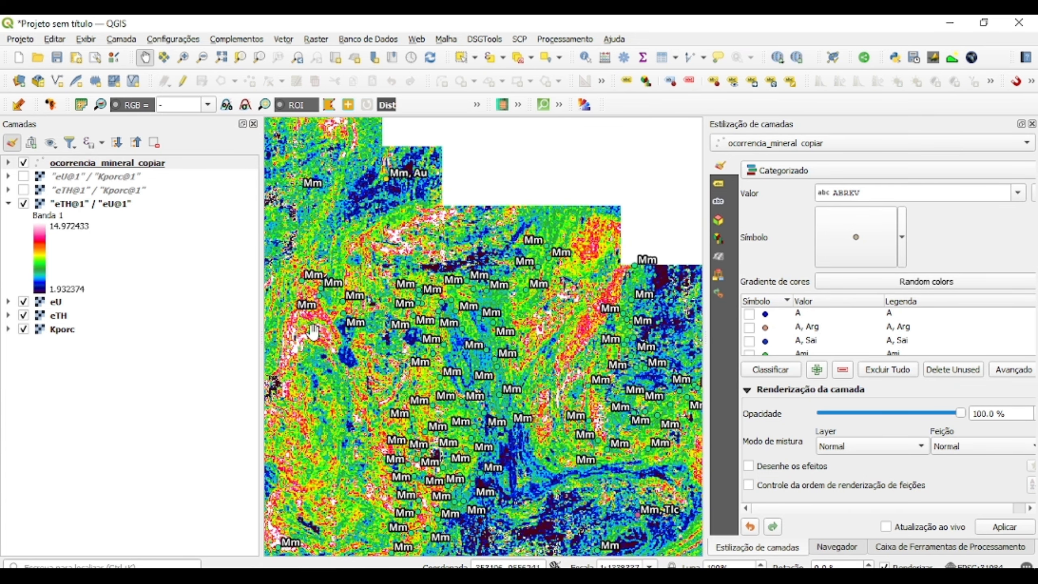
left_click_drag(426, 400, 410, 392)
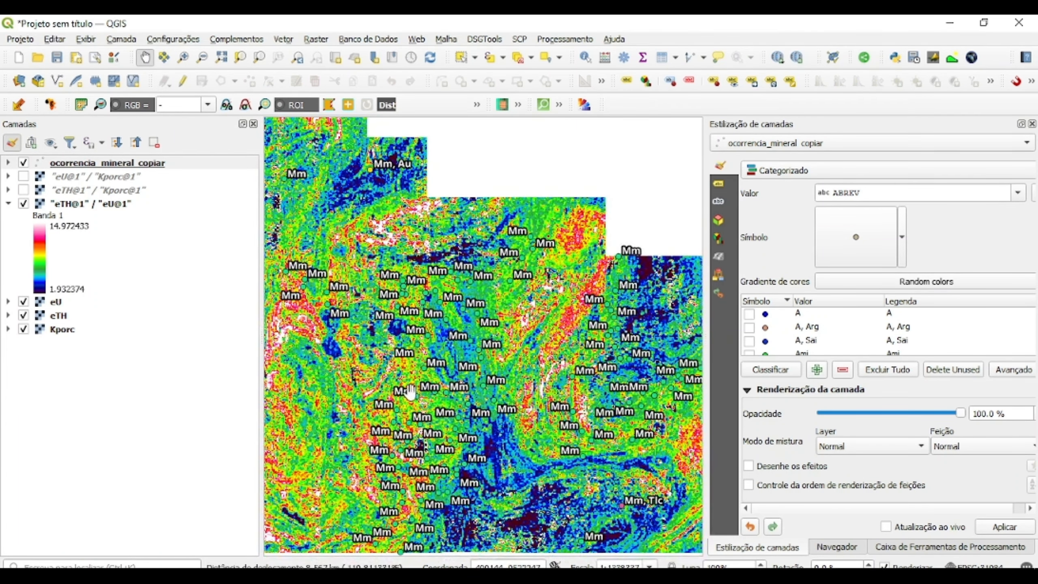
left_click_drag(440, 426, 416, 400)
left_click_drag(545, 452, 510, 416)
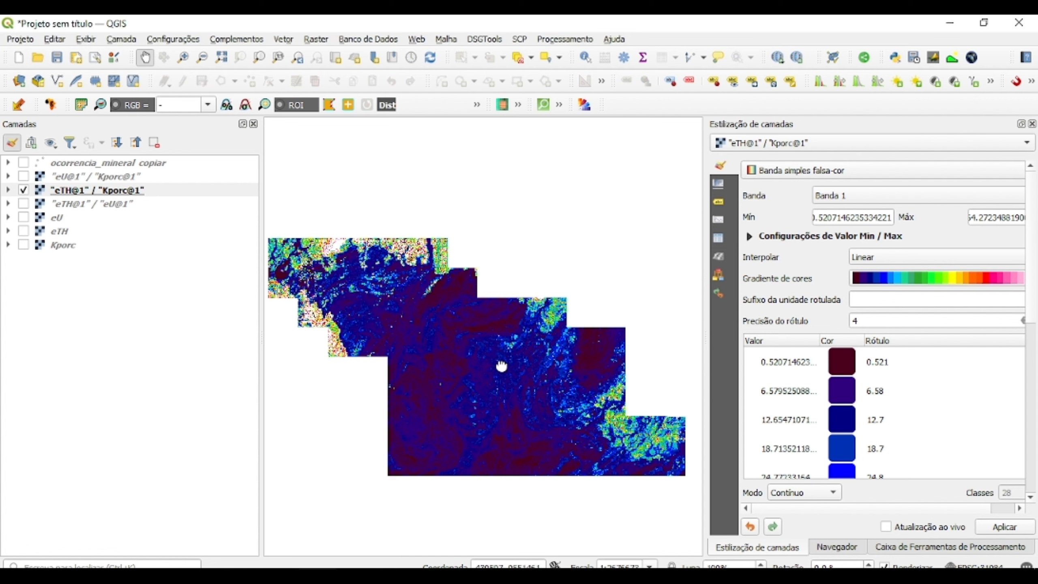
Examine the eTH/Kporc ratio raster's anomalies from the central area to the southeastern end and across to the northwestern part.
left_click_drag(499, 361, 493, 362)
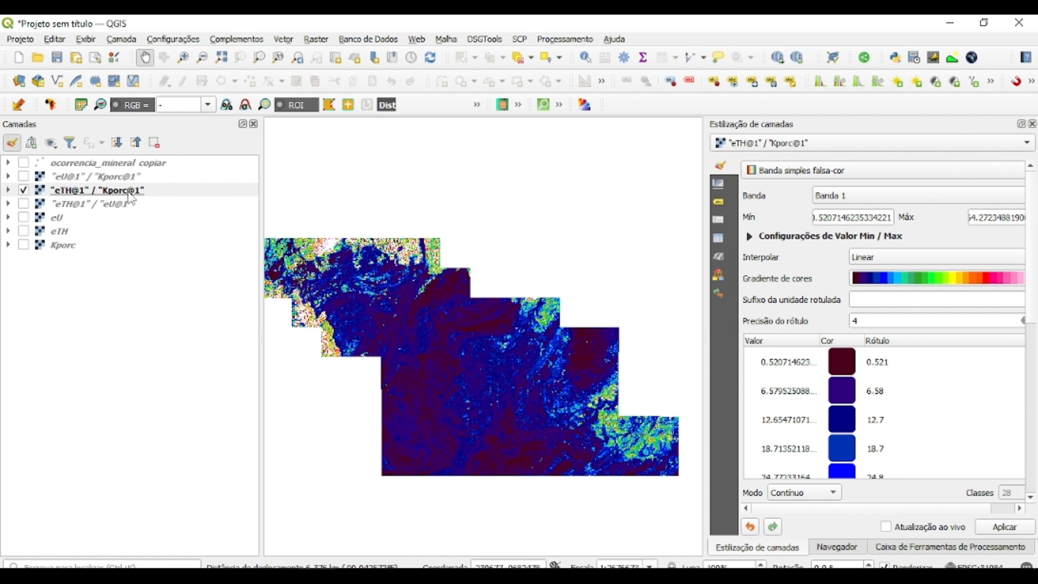
left_click(174, 193)
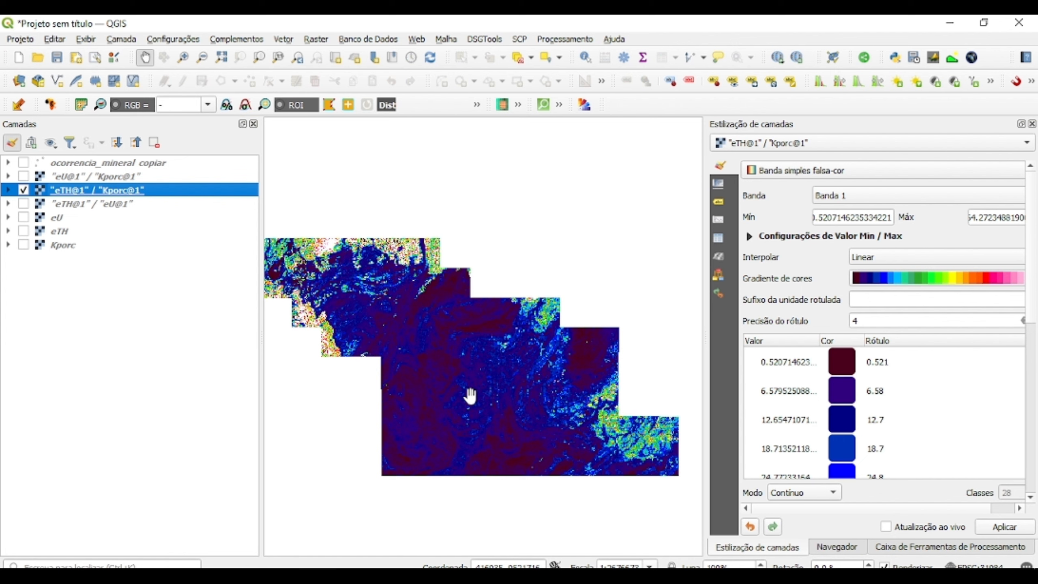
mouse_move(489, 398)
left_mouse_down()
mouse_move(472, 392)
mouse_move(496, 404)
mouse_move(473, 408)
left_mouse_up()
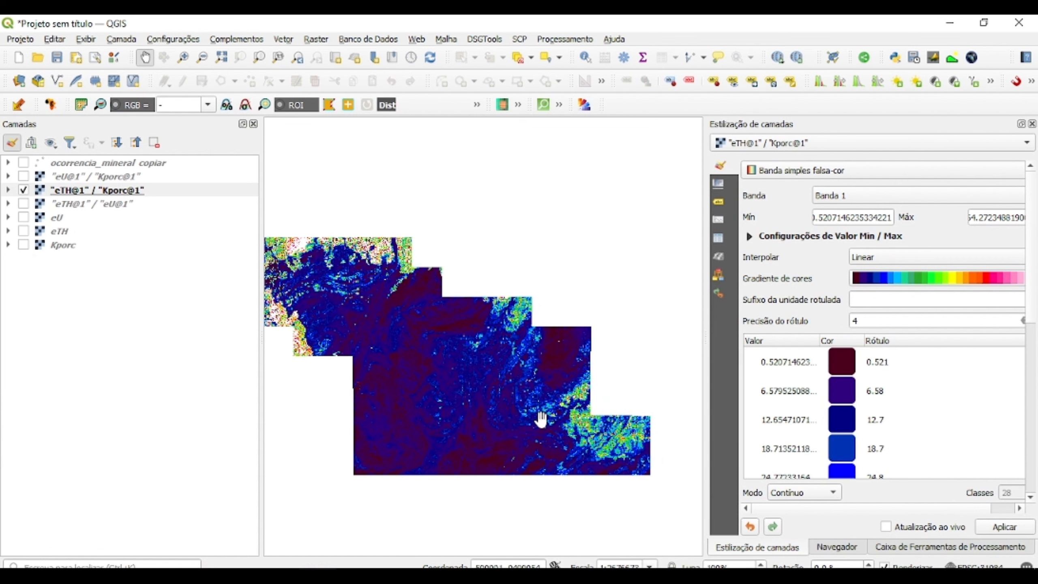
left_click_drag(540, 438, 529, 438)
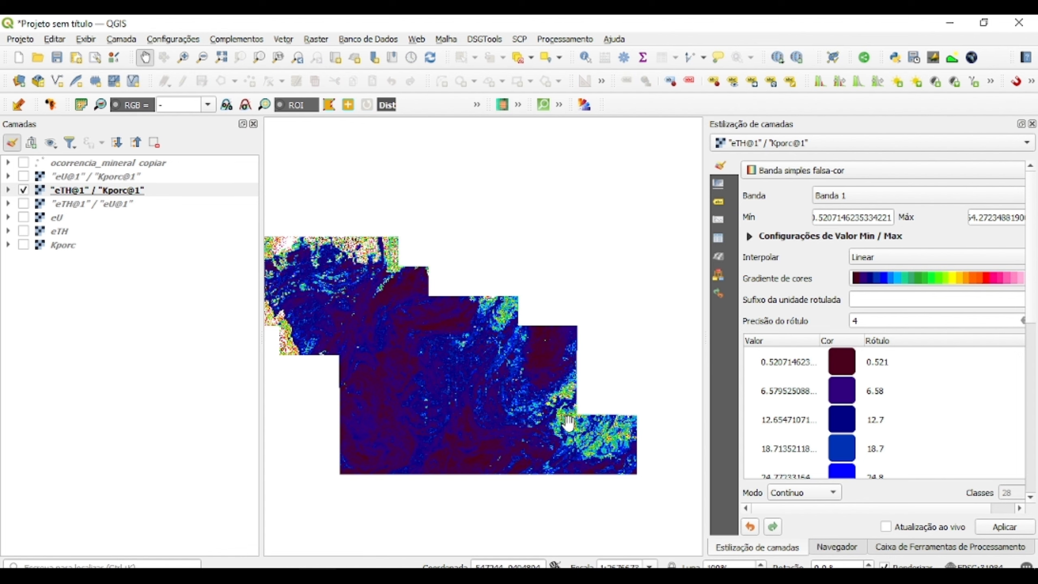
left_click_drag(528, 334, 563, 348)
left_click_drag(455, 350, 494, 366)
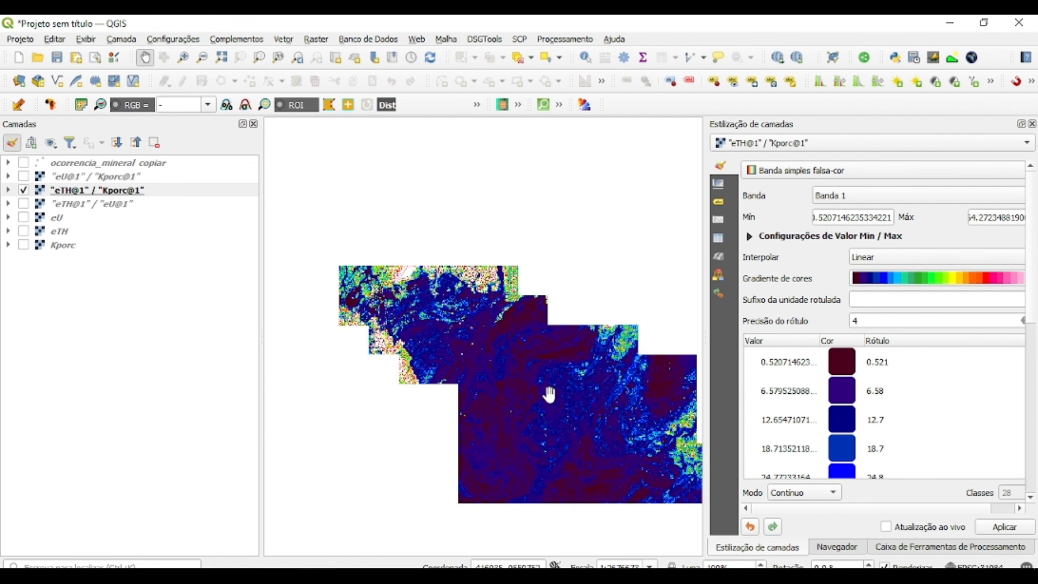
left_click_drag(572, 408, 505, 387)
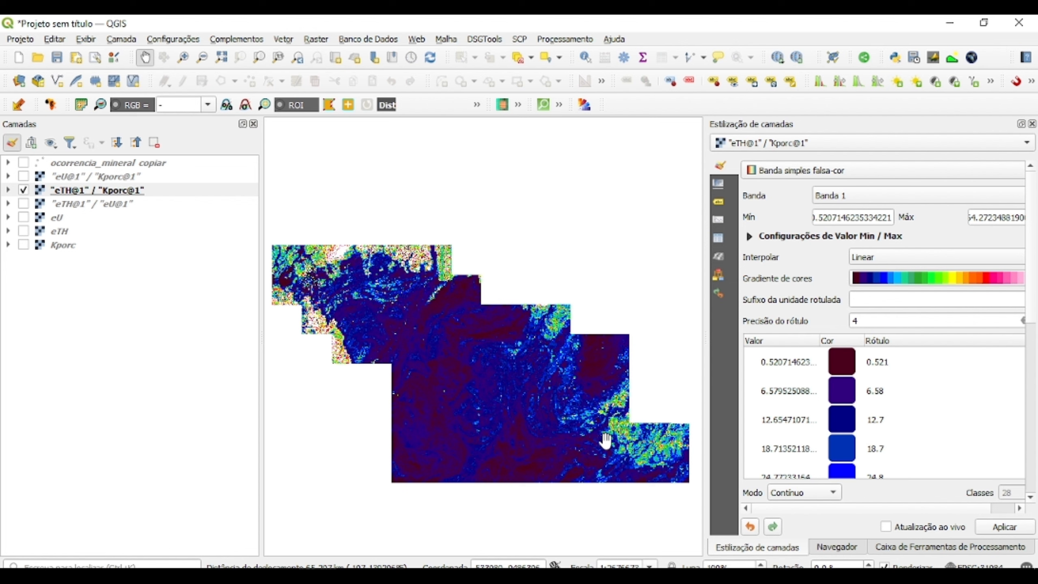
Inspect the southeastern, northeastern and central anomalies of the eTH/Kporc ratio raster in closer detail.
left_click_drag(605, 440, 579, 441)
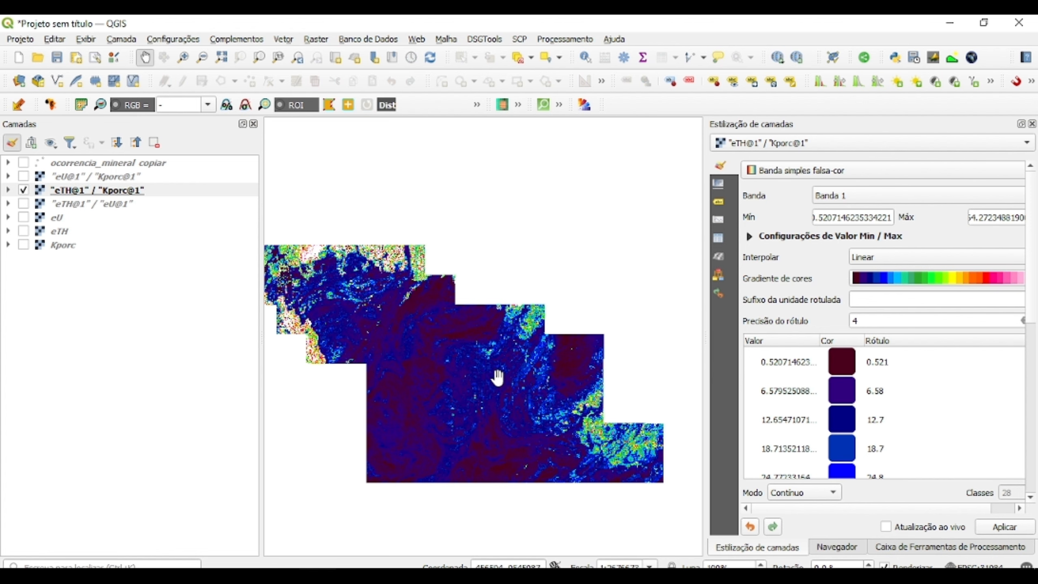
left_click_drag(498, 377, 471, 374)
left_click_drag(560, 432, 521, 419)
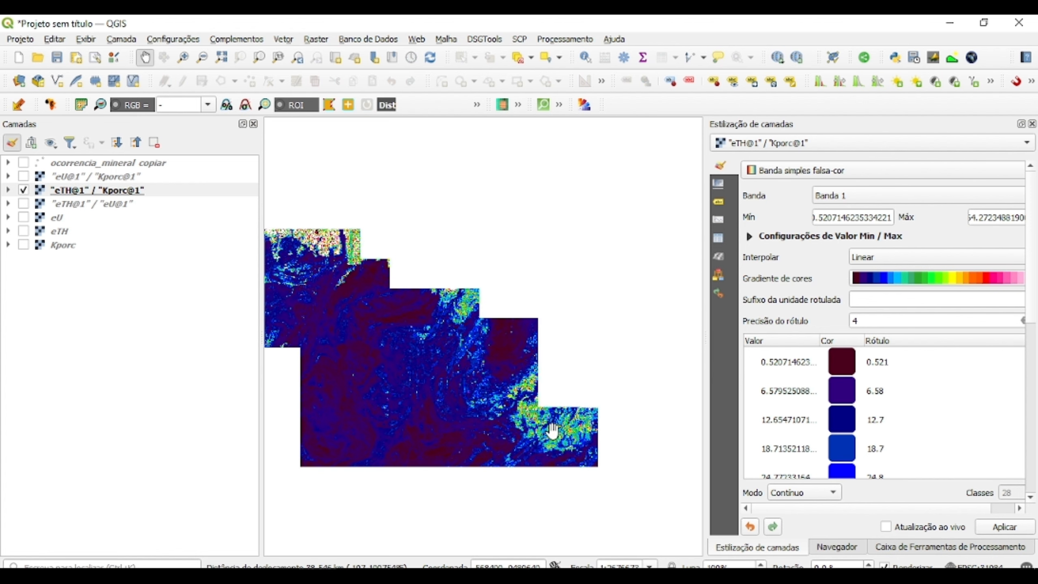
scroll(552, 429, "up", 1)
scroll(439, 405, "up", 1)
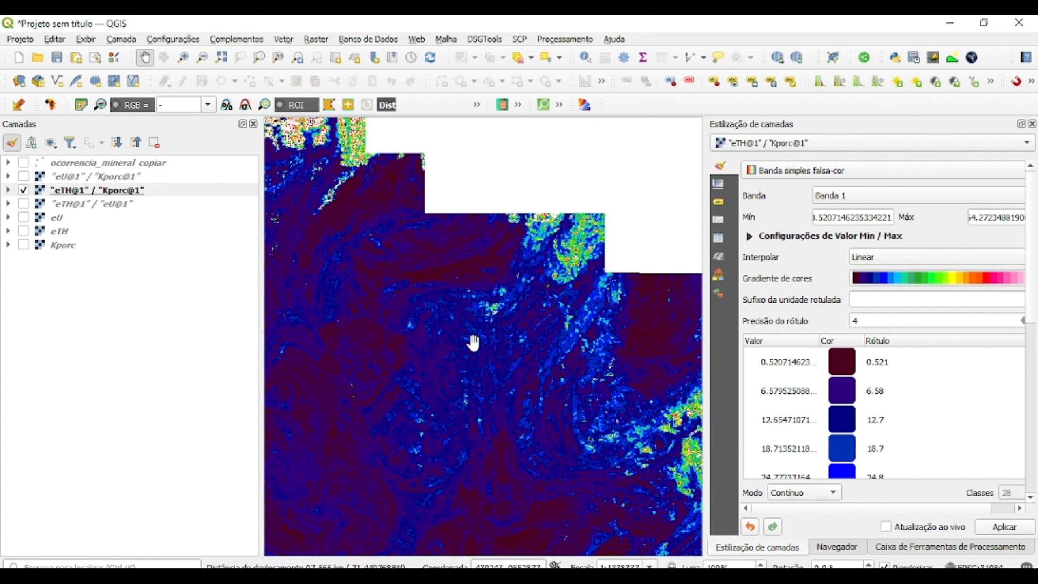
scroll(473, 343, "down", 4)
scroll(466, 341, "up", 2)
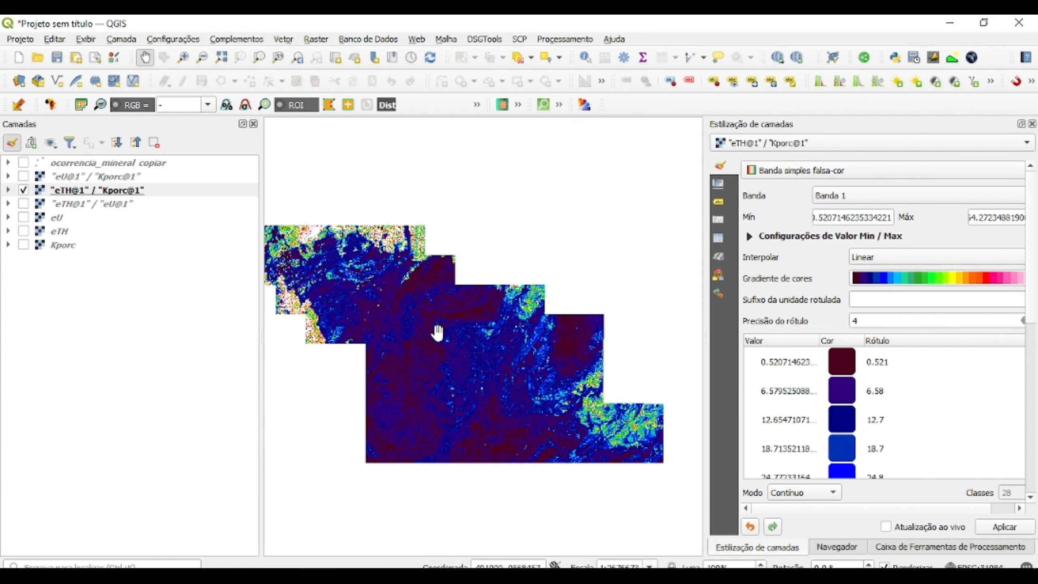
Compare the eU/Kporc ratio raster with eTH/Kporc by switching eU/Kporc on and off, leaving only eTH/Kporc displayed.
left_click(24, 176)
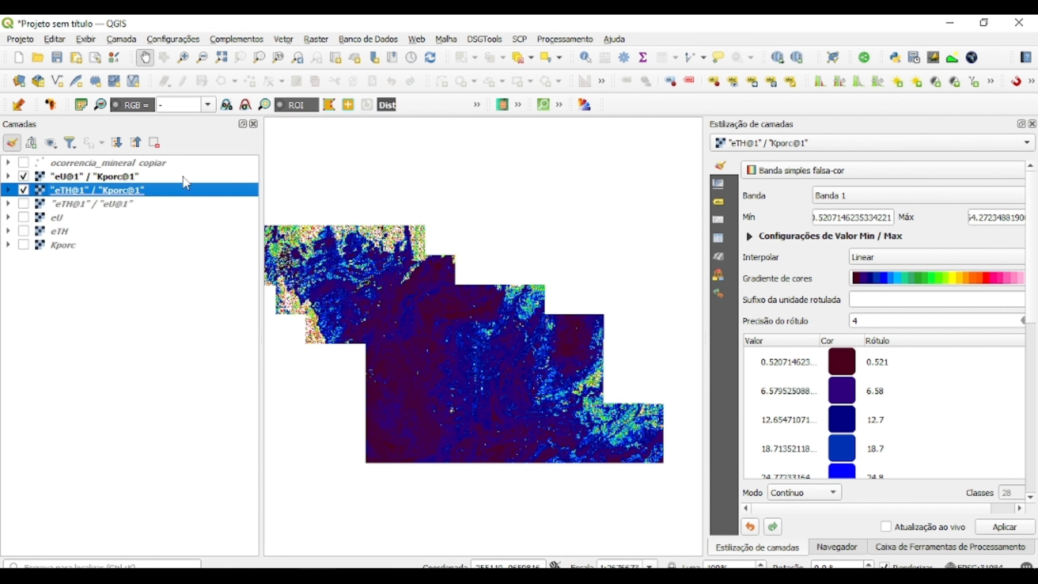
left_click(426, 393)
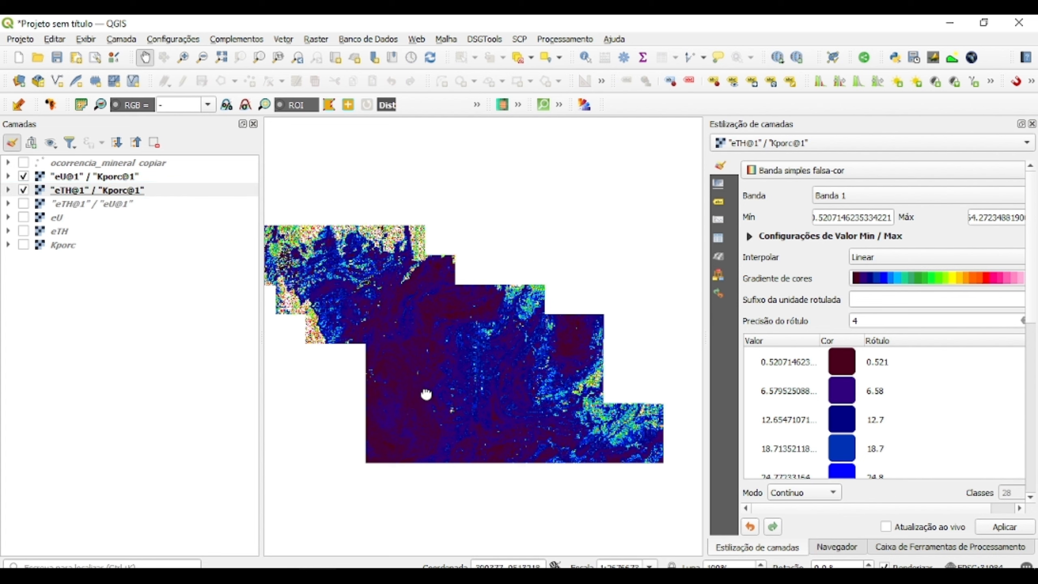
left_click_drag(426, 394, 375, 322)
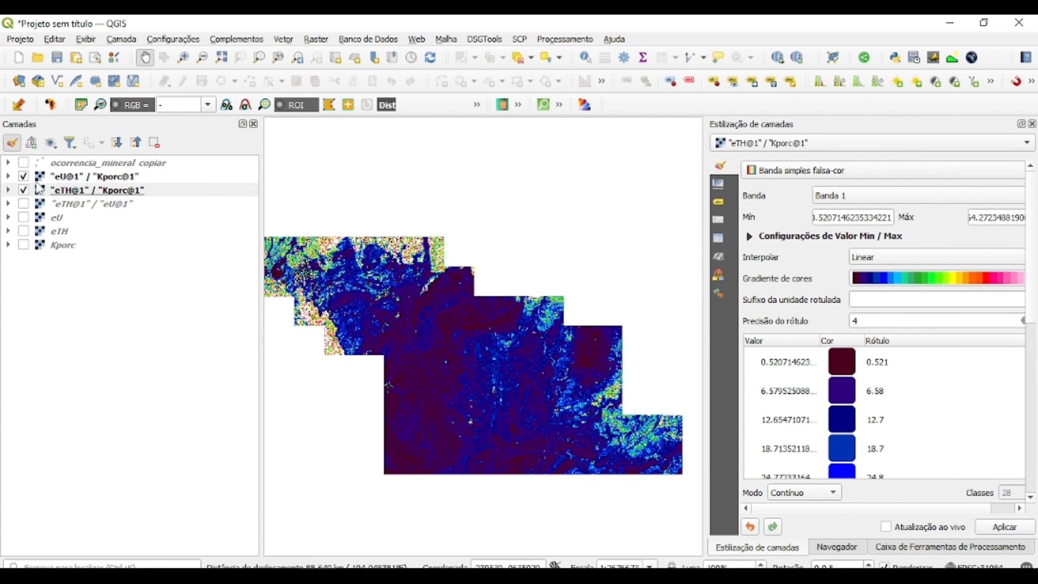
left_click(23, 177)
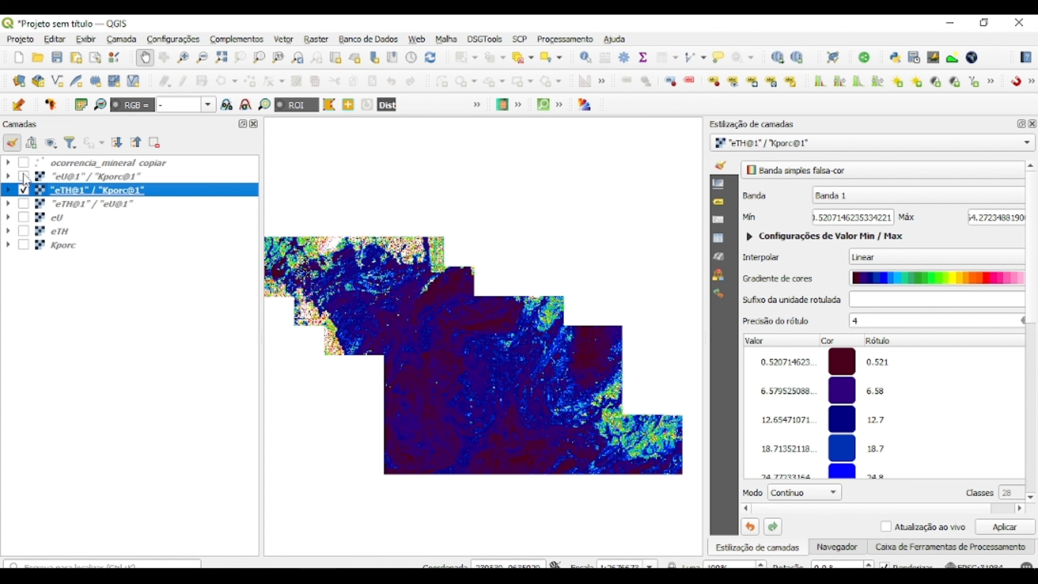
left_click(23, 177)
left_click(24, 176)
left_click_drag(529, 388, 496, 387)
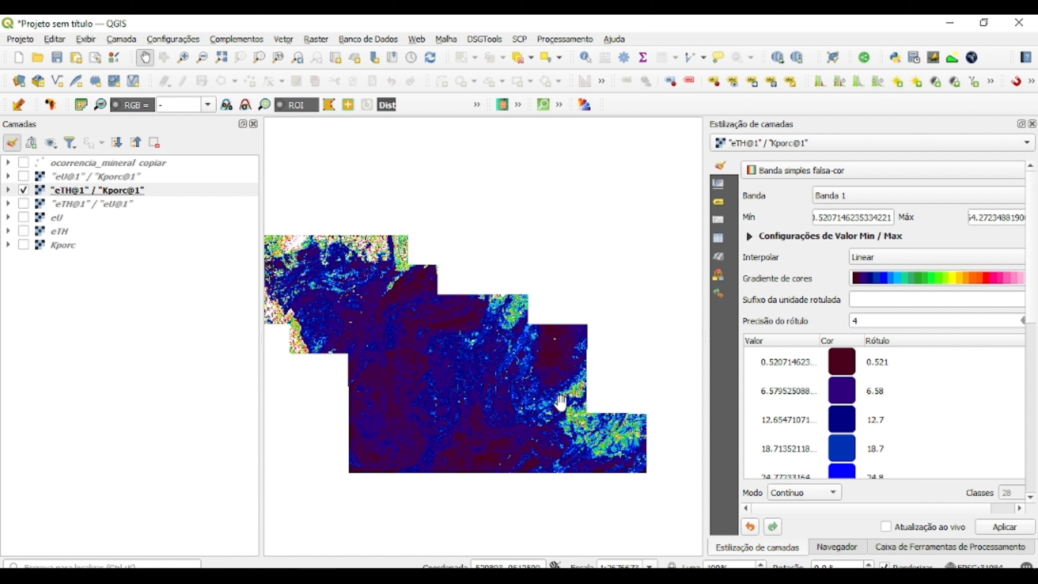
left_click_drag(561, 403, 598, 413)
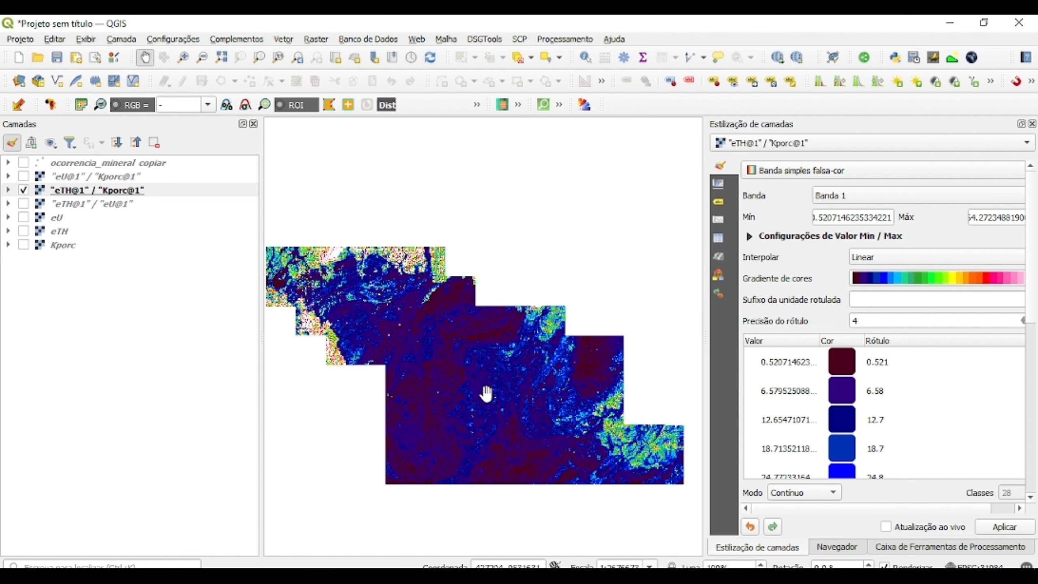
mouse_move(487, 395)
left_mouse_down()
mouse_move(512, 400)
mouse_move(500, 401)
left_mouse_up()
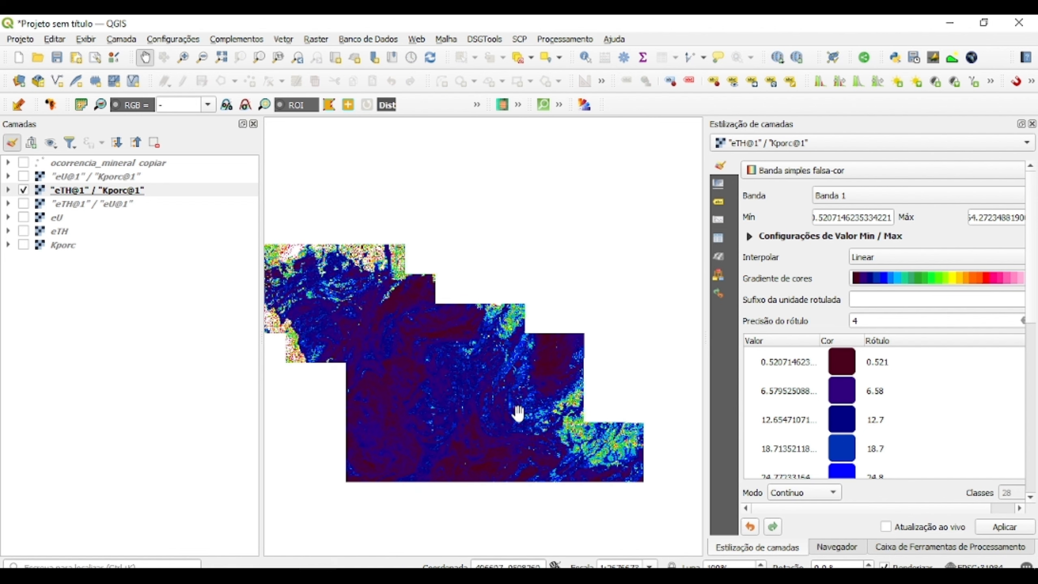
left_click_drag(447, 382, 481, 400)
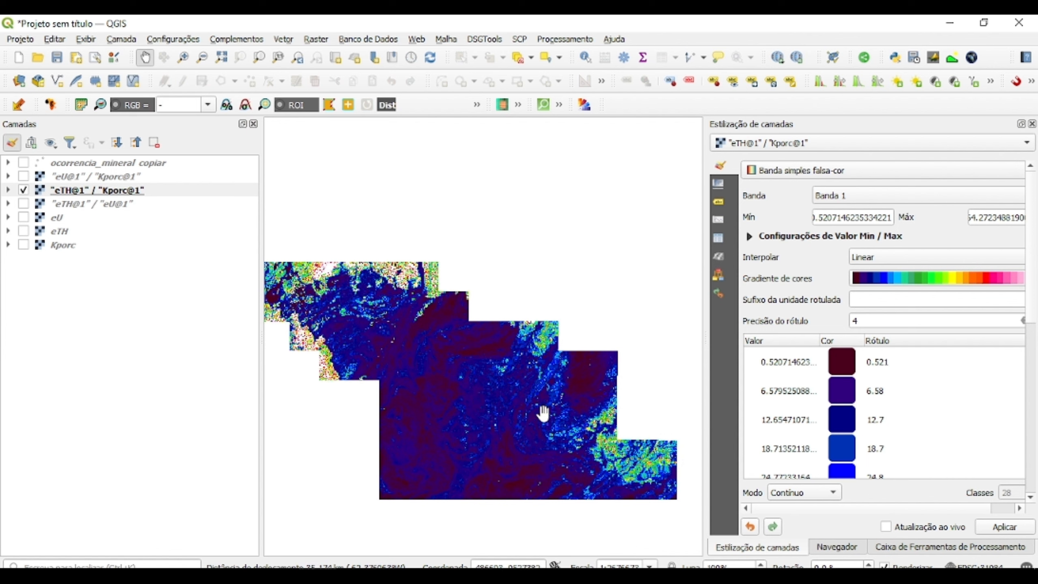
left_click_drag(540, 412, 474, 406)
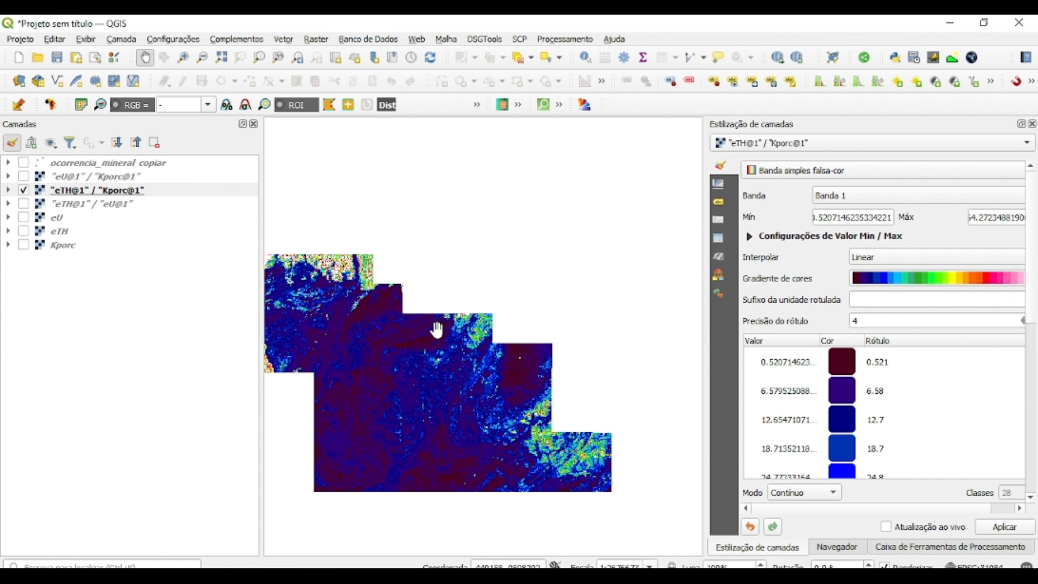
left_click_drag(379, 333, 443, 358)
left_click_drag(421, 410, 448, 413)
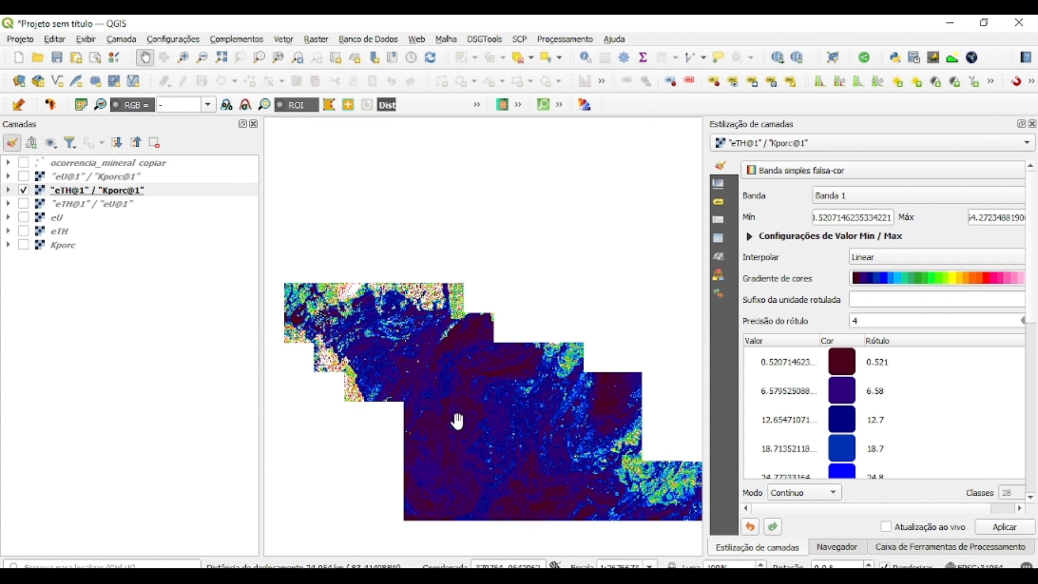
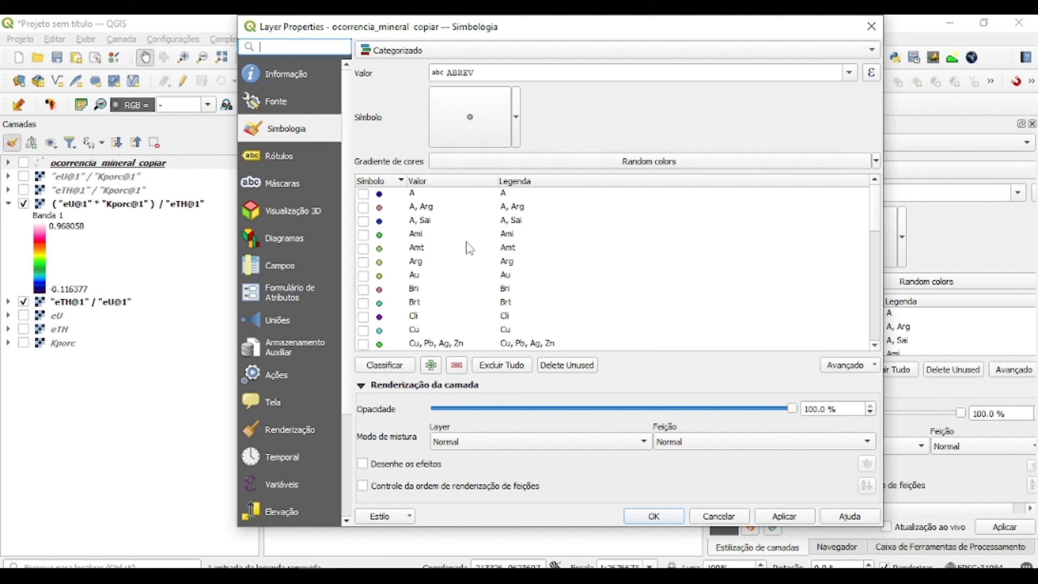
Apply the occurrence layer's symbology limited to the U, U, P and U, P, Mm categories and display the layer over the (eU*Kporc)/eTH raster.
scroll(470, 249, "down", 15)
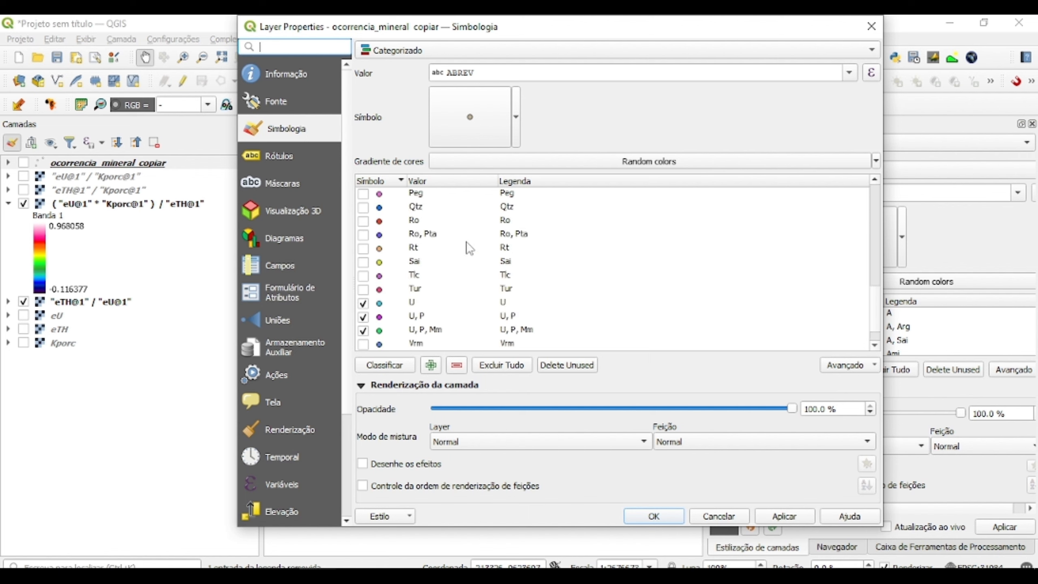
left_click(776, 516)
left_click(648, 516)
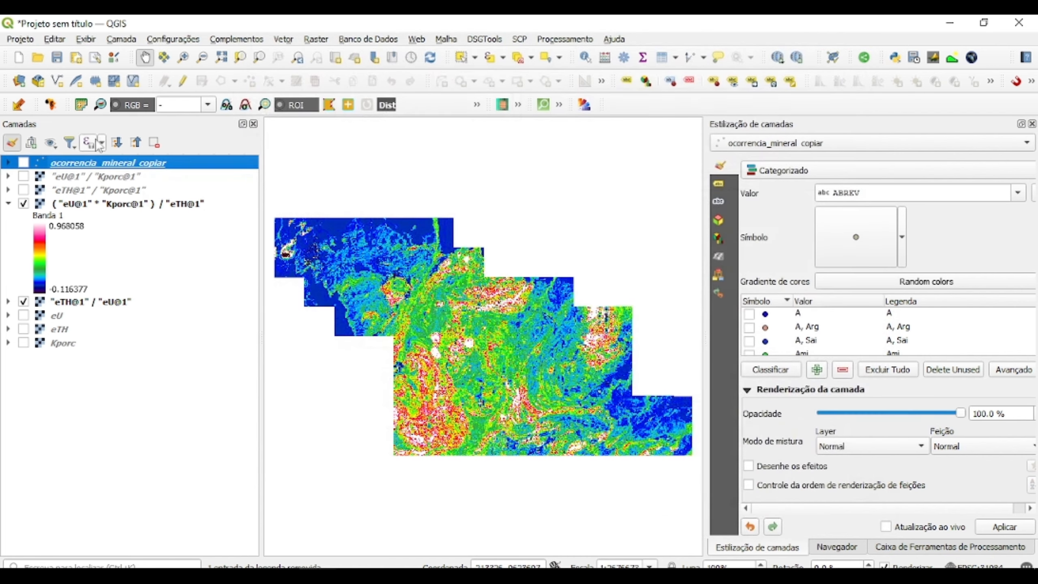
left_click(24, 162)
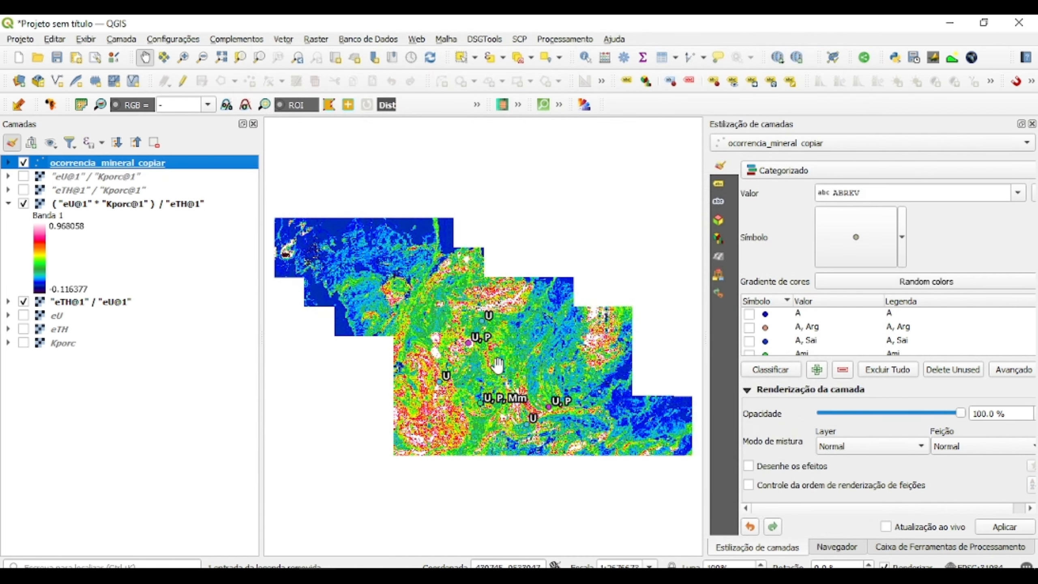
Compare the U, U, P and U, P, Mm occurrence points with the high and low anomalies of the (eU*Kporc)/eTH raster.
scroll(463, 415, "up", 4)
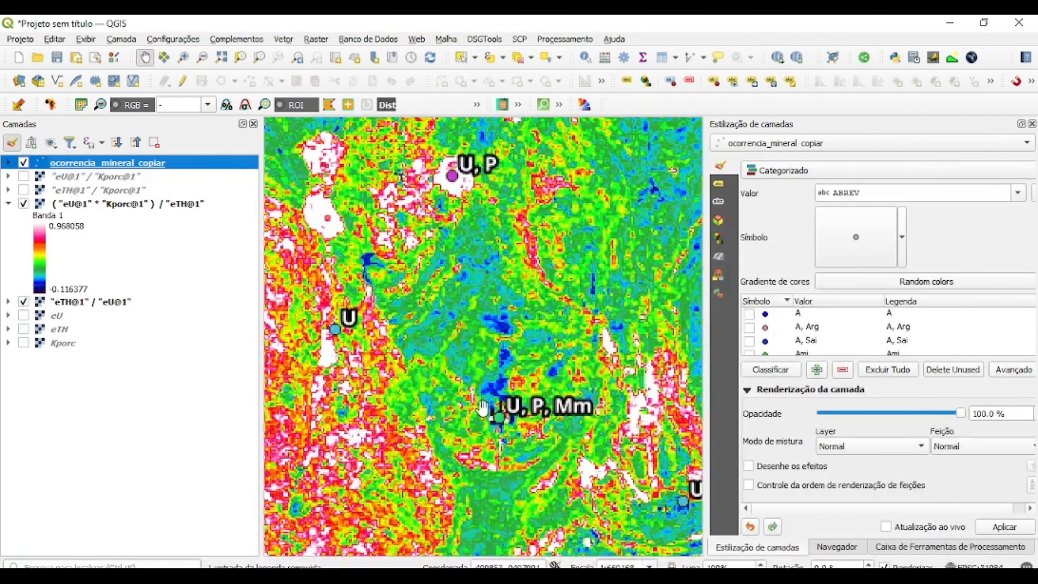
left_click_drag(512, 435, 473, 427)
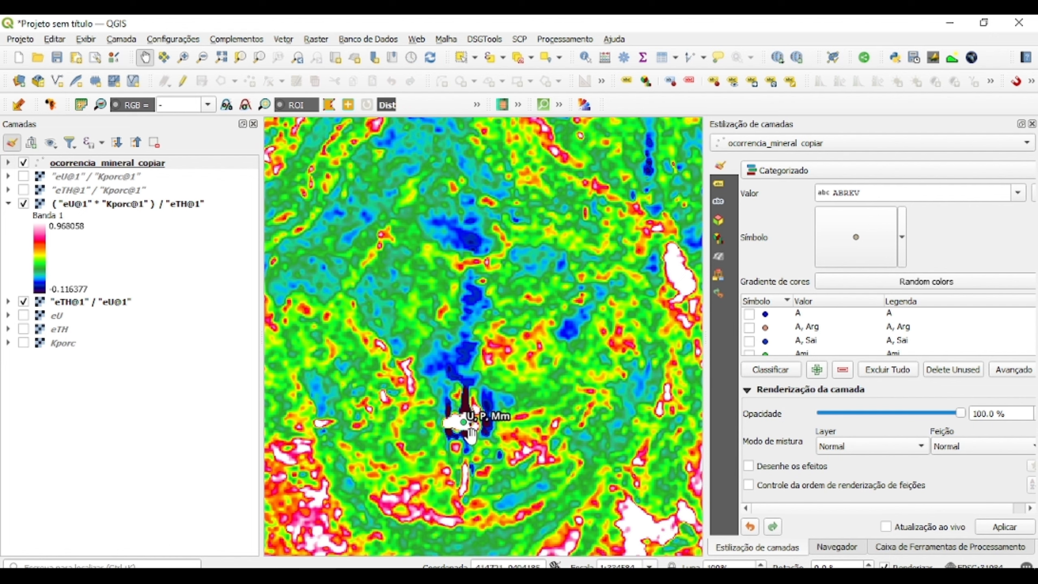
scroll(454, 403, "down", 1)
left_click_drag(456, 403, 506, 497)
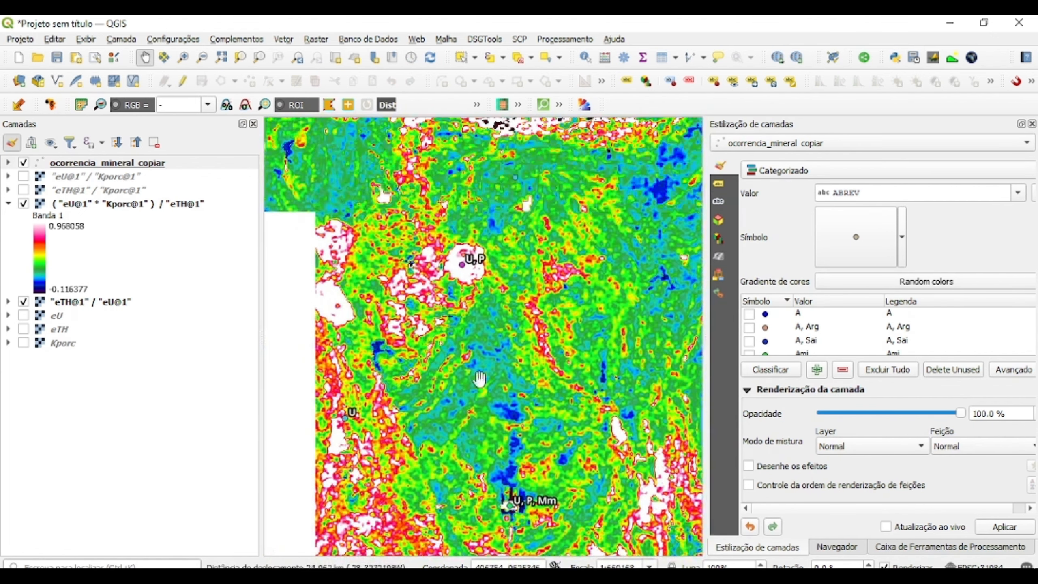
scroll(465, 248, "up", 1)
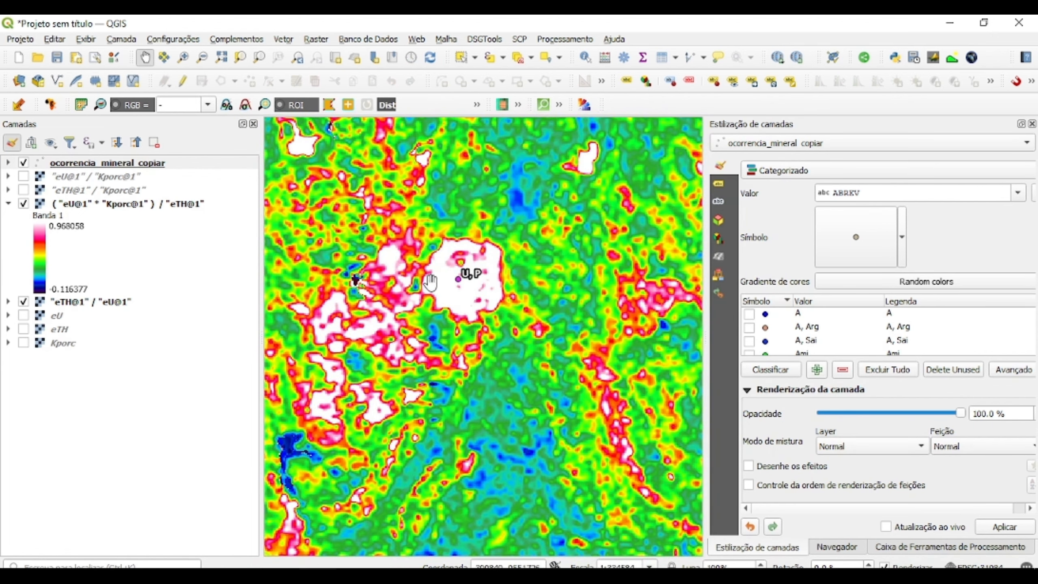
scroll(428, 282, "down", 1)
left_click_drag(424, 319, 494, 284)
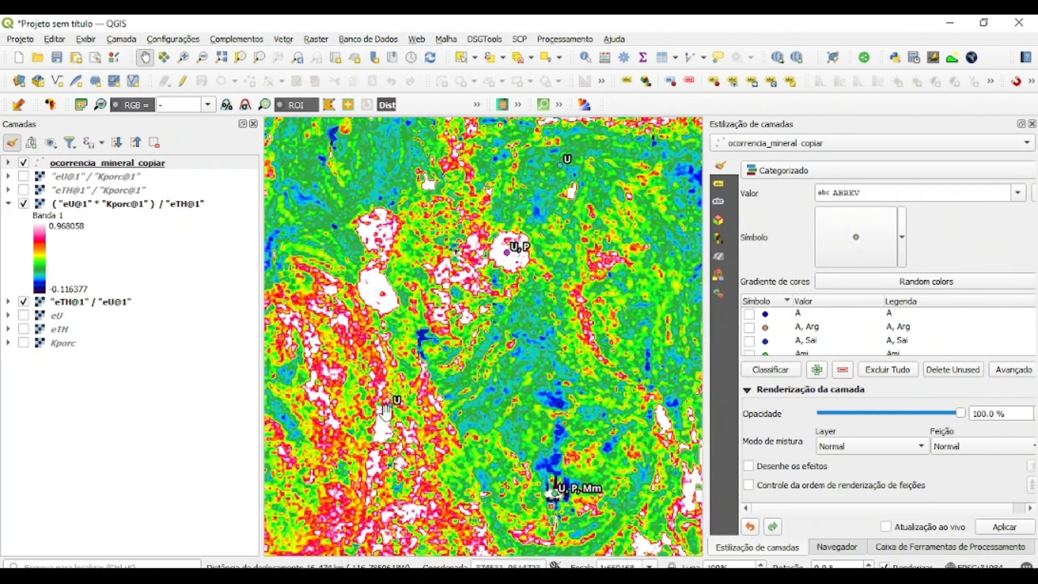
scroll(383, 411, "up", 1)
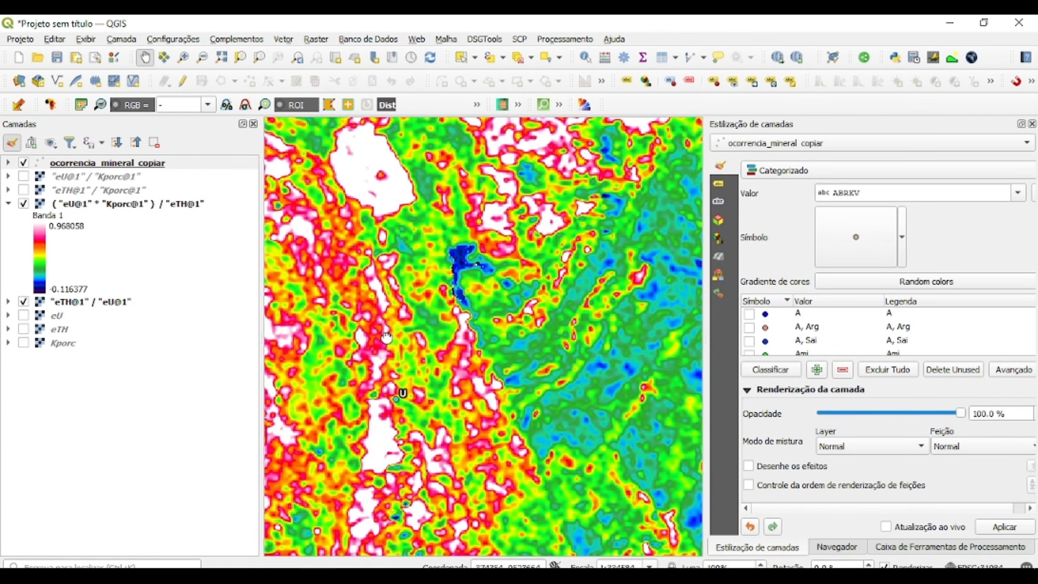
left_click_drag(386, 332, 447, 466)
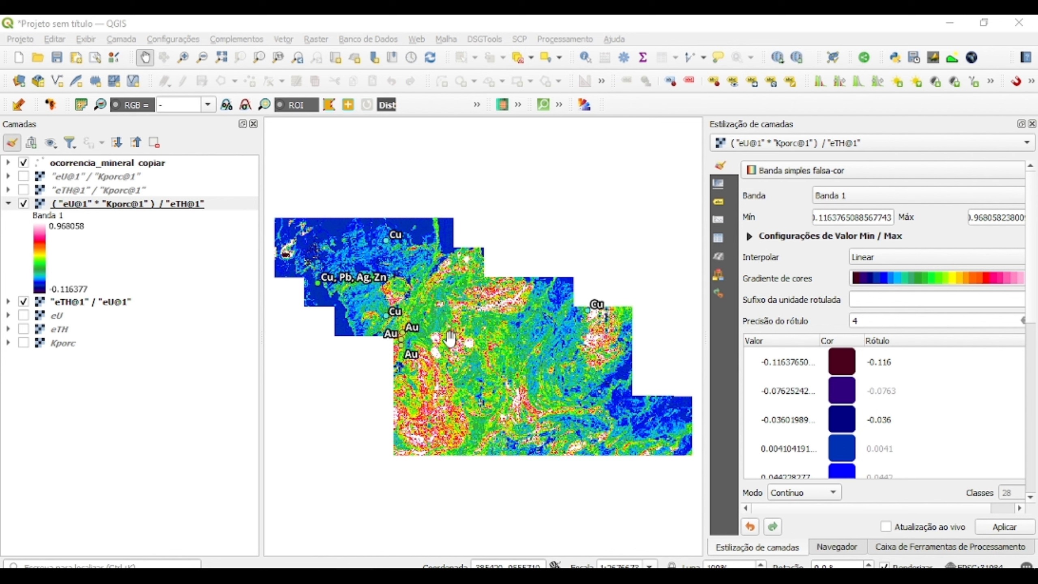
Inspect the Au occurrence points near the western edge against the surrounding (eU*Kporc)/eTH anomalies.
left_click_drag(445, 347, 454, 347)
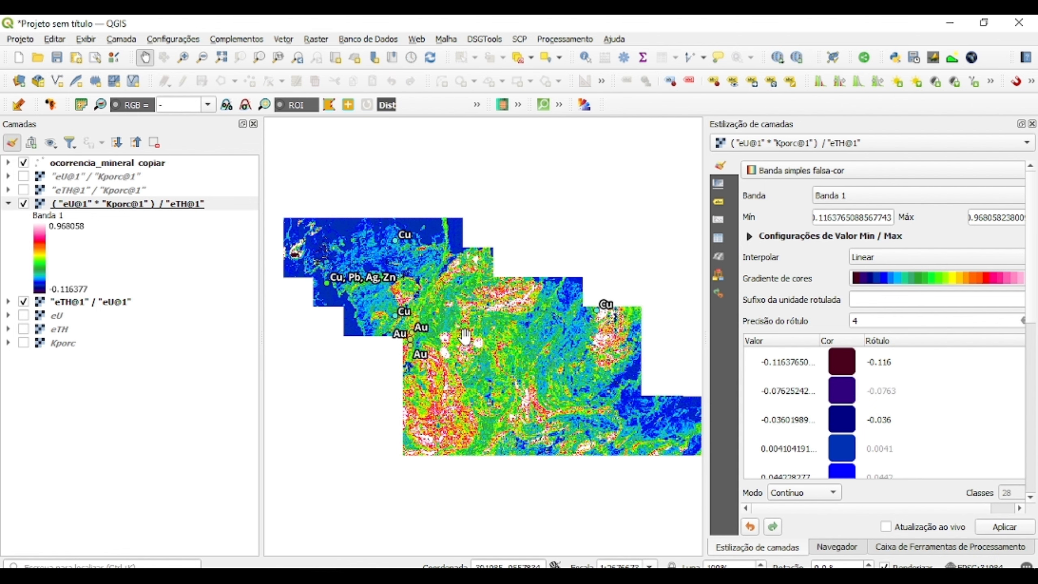
scroll(450, 338, "up", 1)
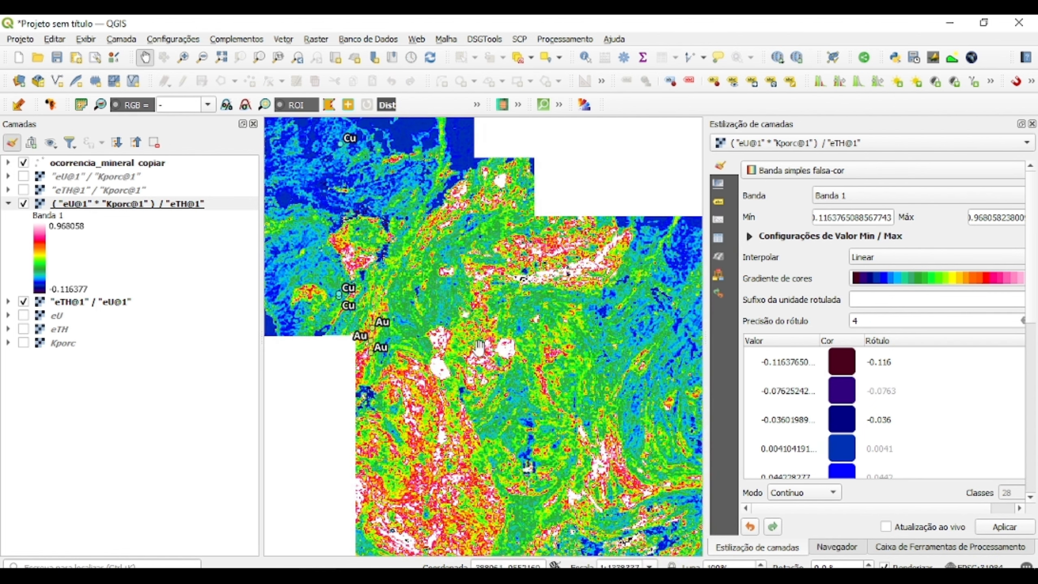
left_click_drag(480, 348, 509, 356)
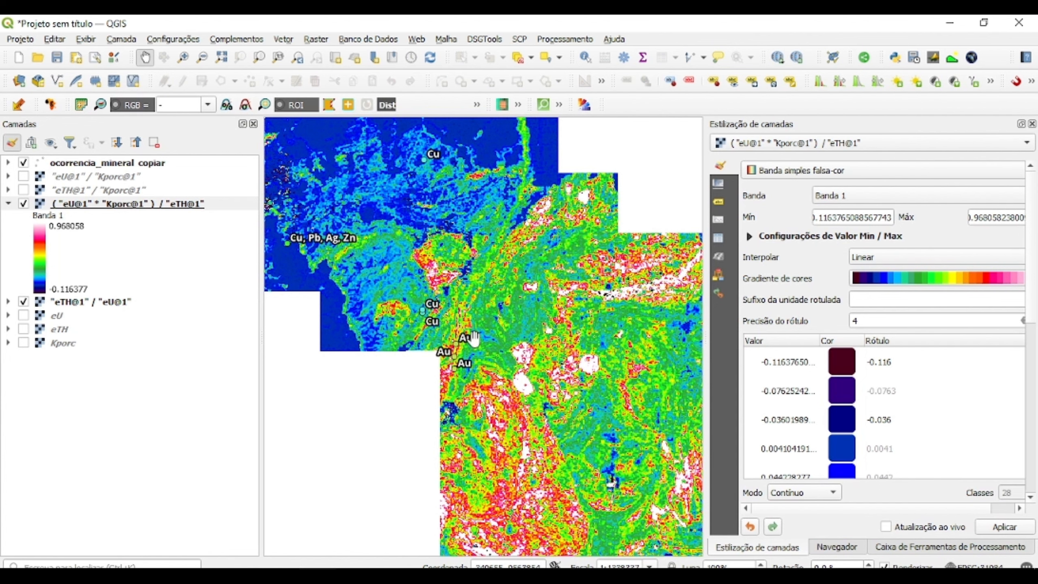
scroll(472, 356, "up", 1)
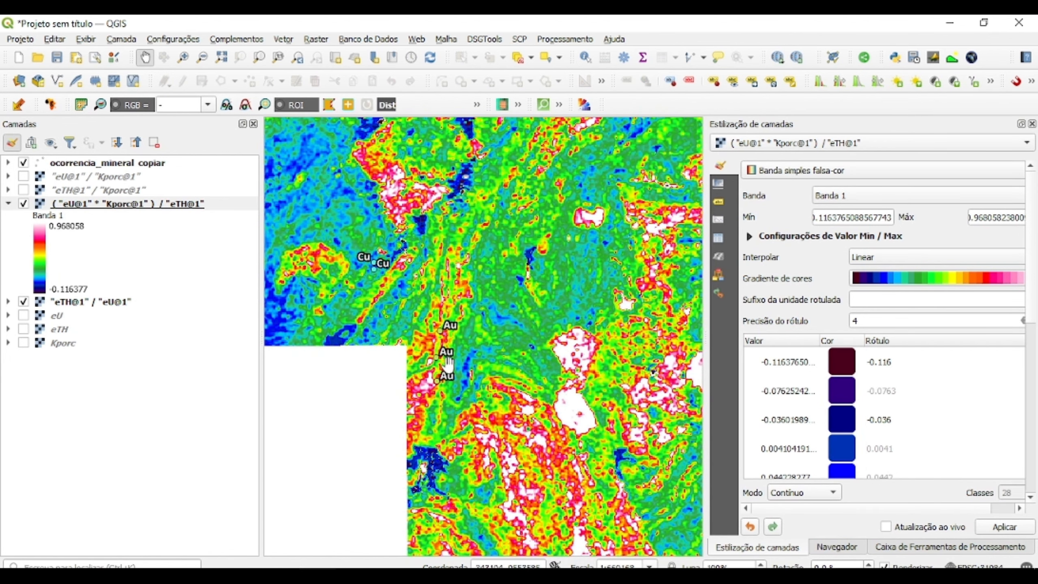
left_click_drag(450, 345, 462, 344)
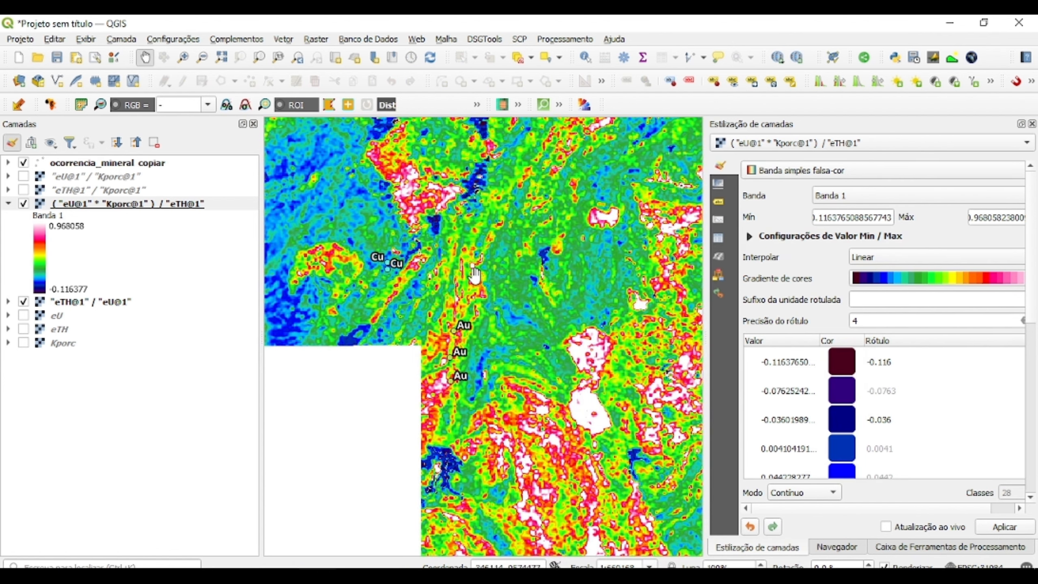
Examine the (eU*Kporc)/eTH anomalies across the northwestern area around the Cu and Cu, Pb, Ag, Zn occurrence points.
left_click_drag(474, 259, 589, 303)
left_click_drag(408, 218, 524, 304)
left_click_drag(443, 209, 502, 290)
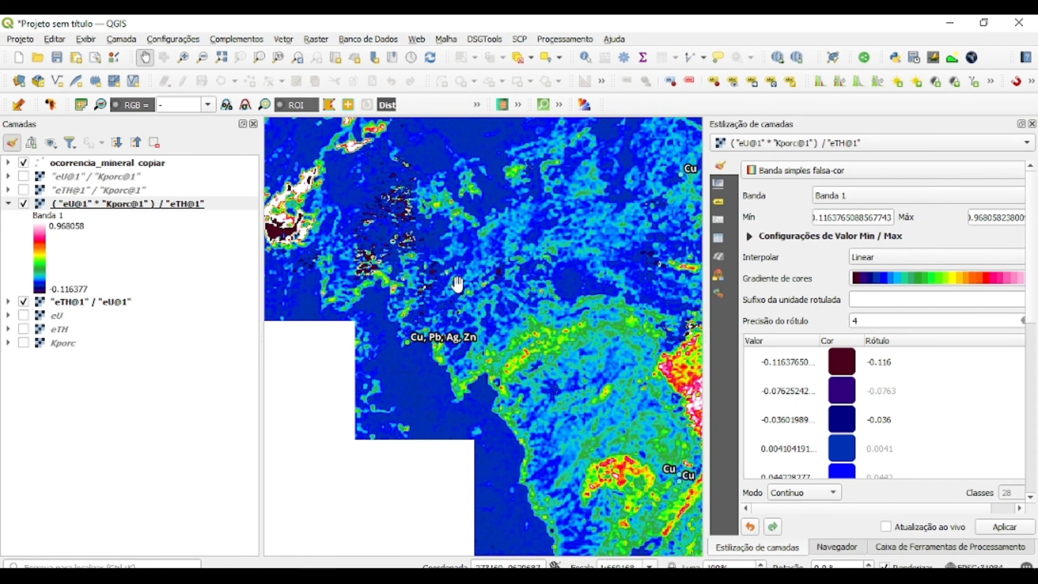
left_click_drag(486, 262, 507, 334)
left_click_drag(443, 264, 417, 309)
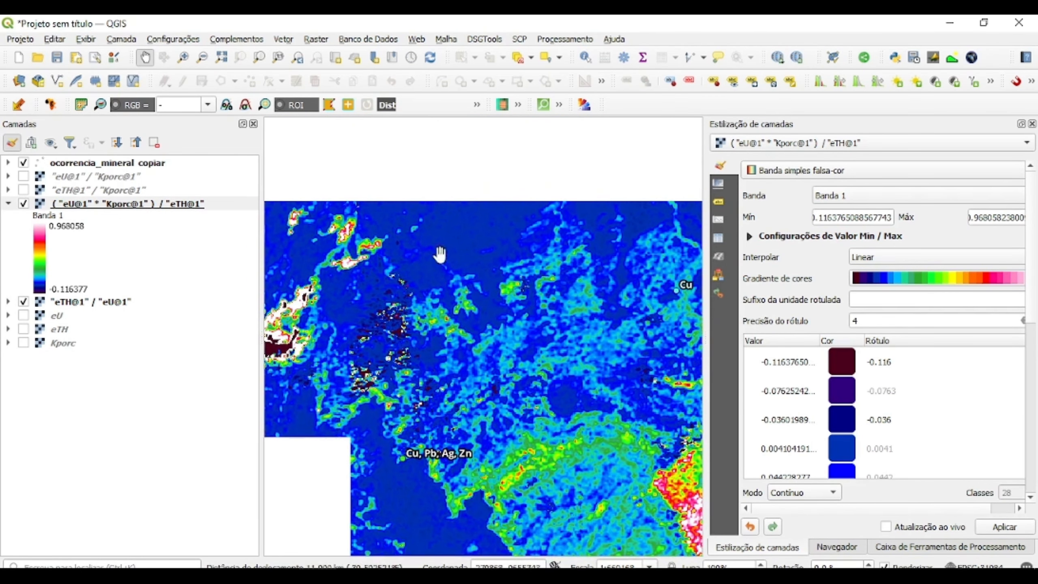
left_click_drag(589, 325, 434, 339)
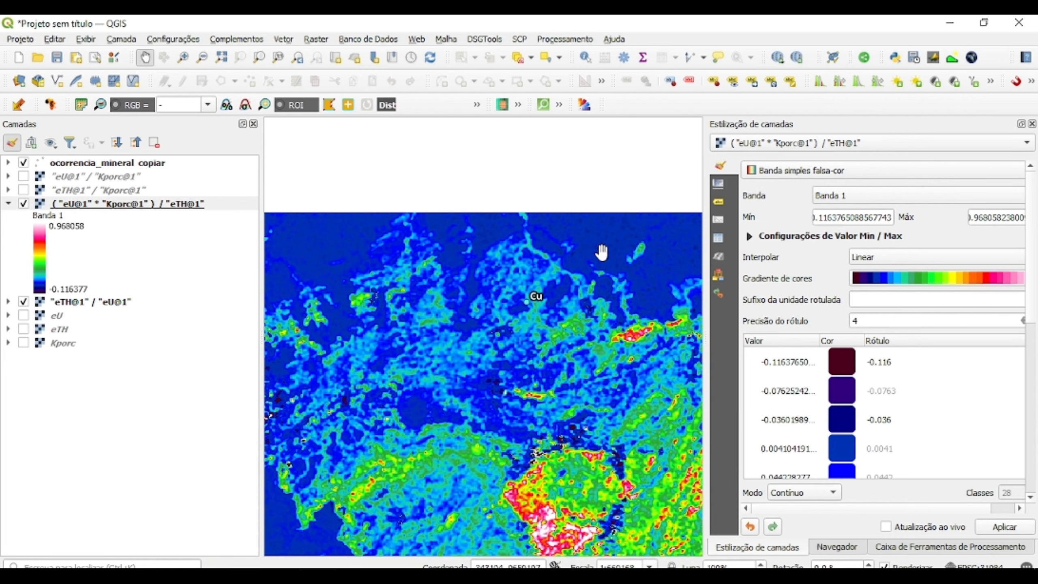
left_click_drag(515, 245, 405, 232)
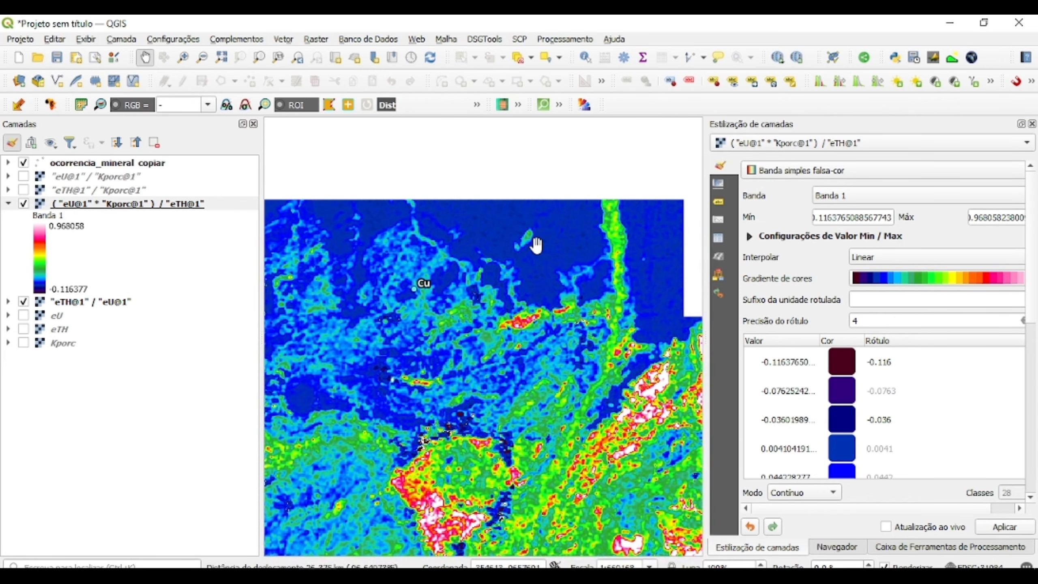
left_click_drag(497, 242, 435, 236)
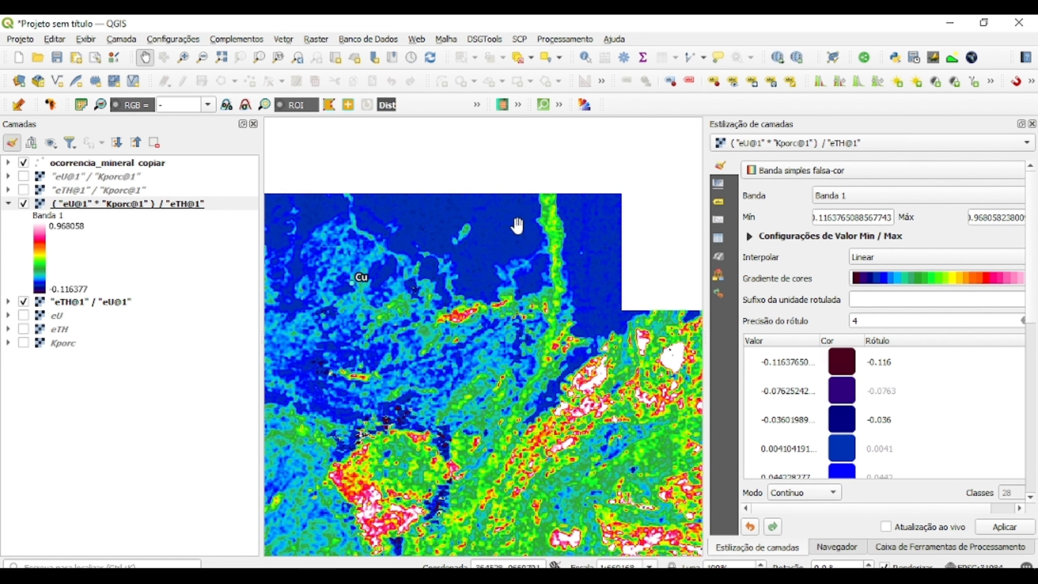
left_click_drag(410, 289, 545, 303)
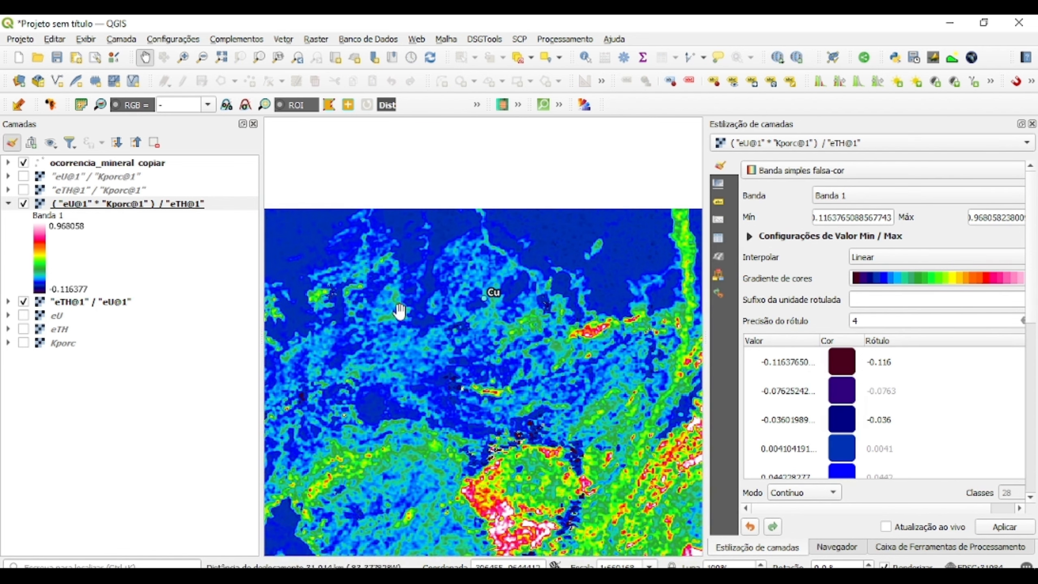
scroll(400, 312, "up", 1)
left_click_drag(370, 321, 540, 322)
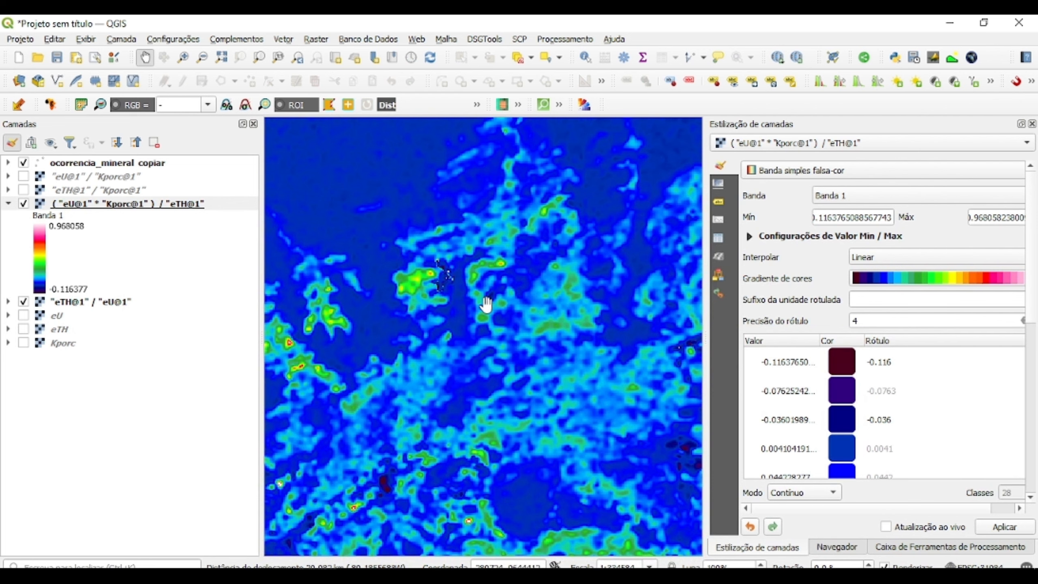
Stretch the (eU*Kporc)/eTH colours to the current view extent to examine the northwestern anomalies, and restore the full-dataset stretch.
left_click(821, 85)
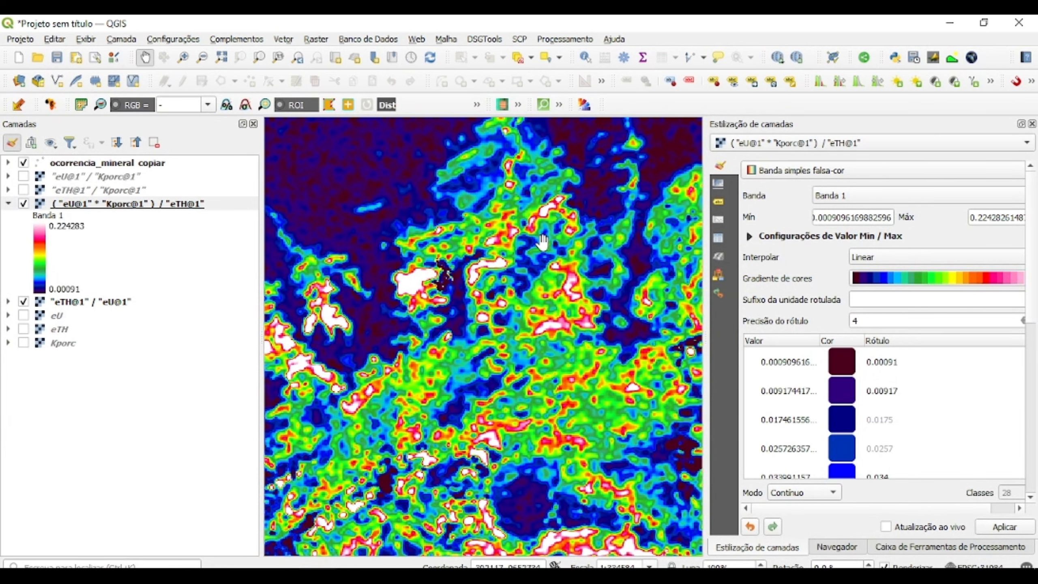
scroll(384, 224, "down", 1)
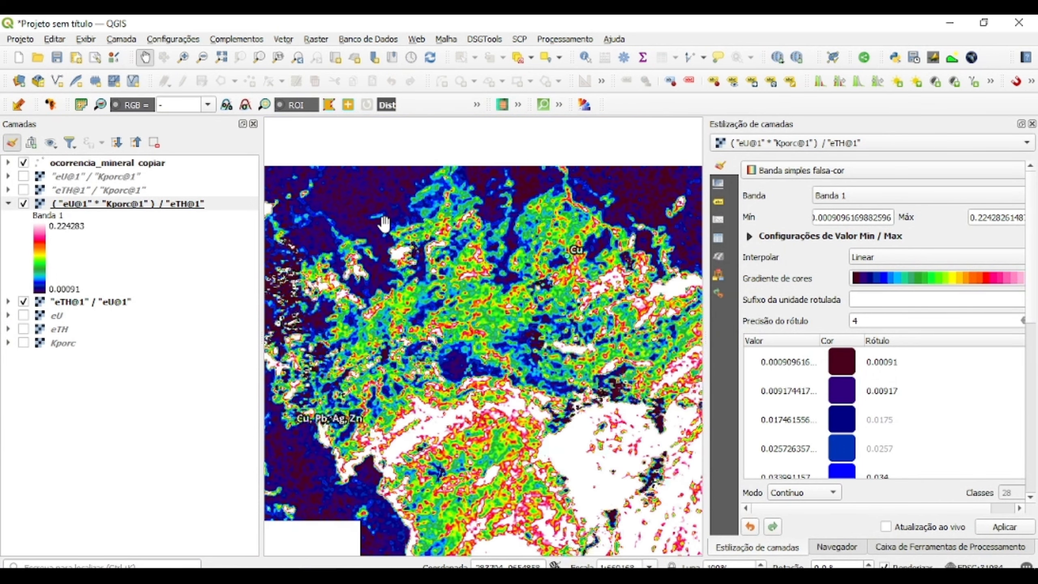
left_click_drag(386, 224, 537, 226)
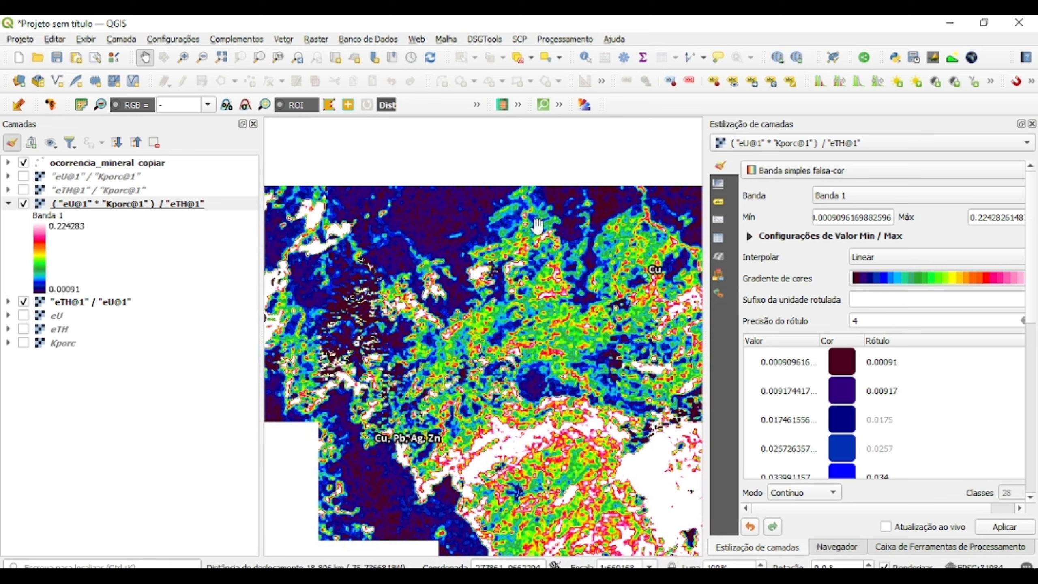
left_click(842, 81)
Review the Cu and Au occurrence points across the (eU*Kporc)/eTH raster, closing in on the Cu, Pb, Ag, Zn point in the northwest.
scroll(442, 363, "down", 2)
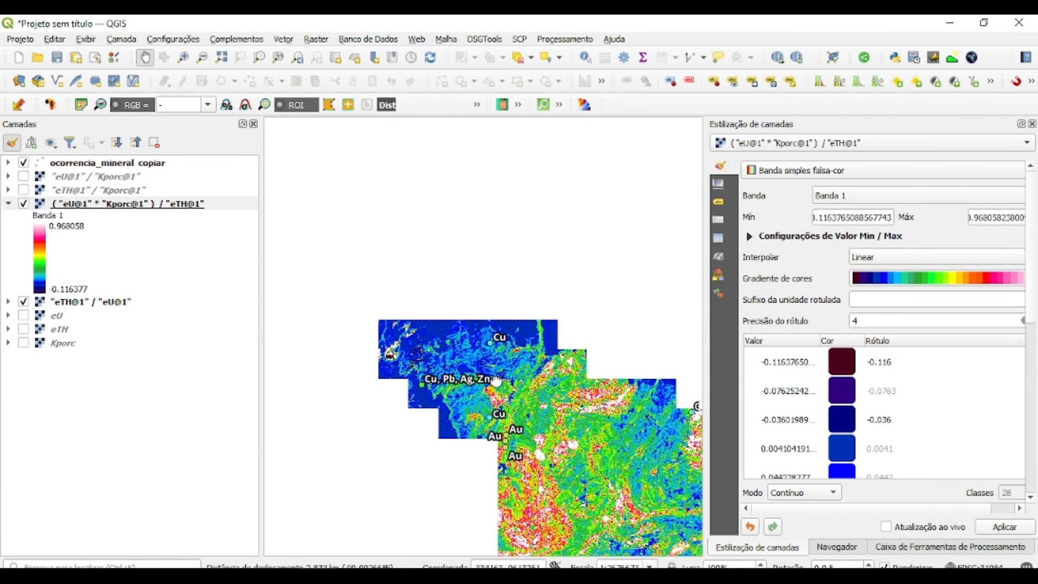
left_click_drag(530, 402, 465, 344)
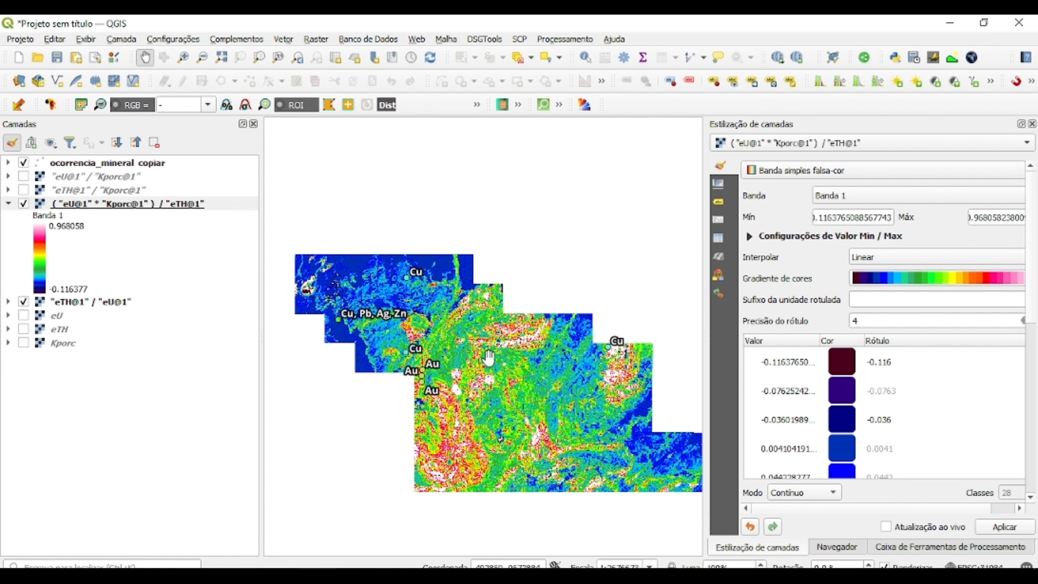
left_click_drag(462, 359, 495, 370)
scroll(424, 290, "up", 1)
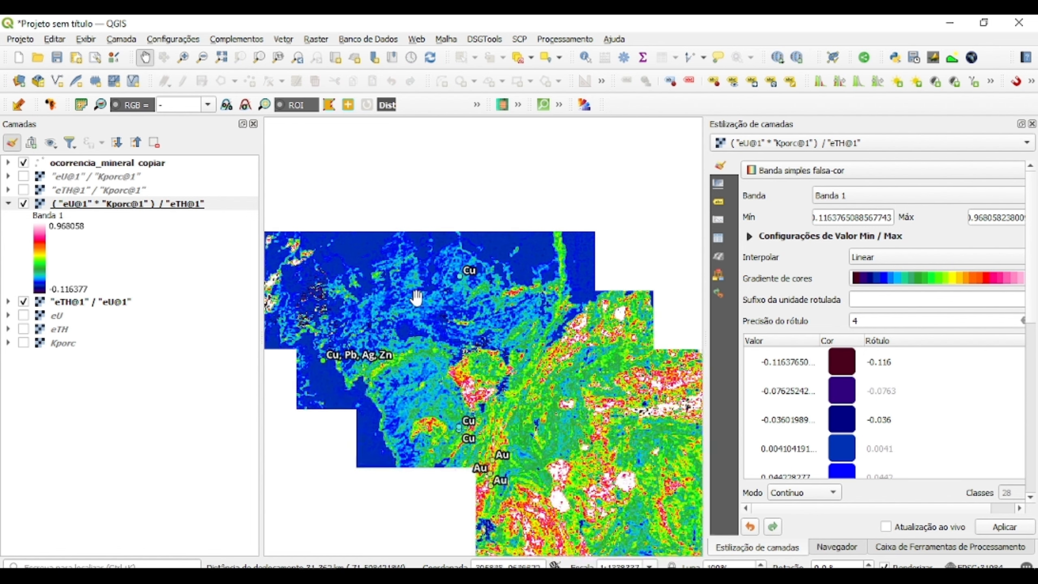
left_click_drag(401, 369, 452, 396)
scroll(415, 374, "up", 1)
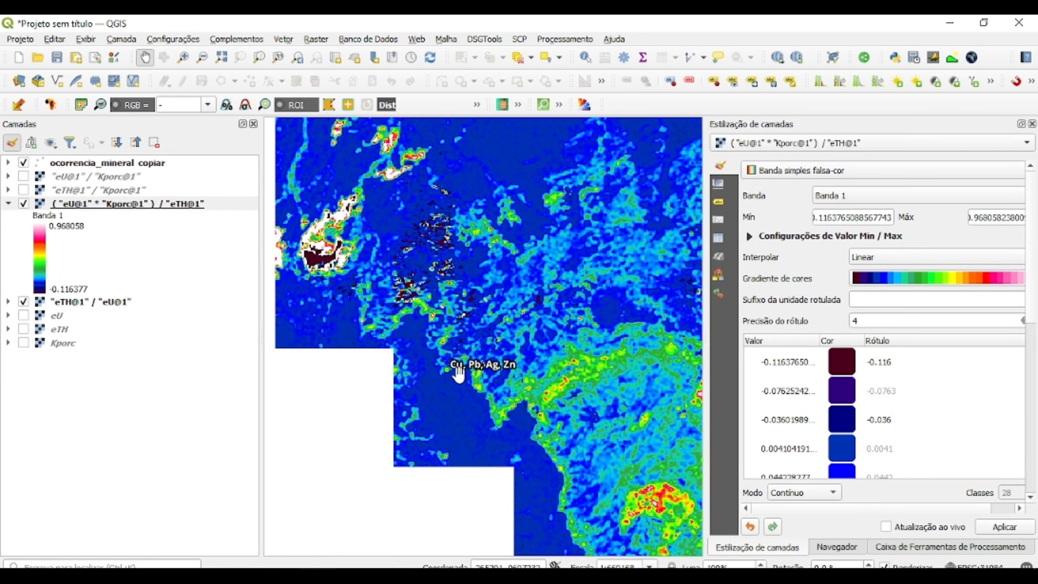
scroll(458, 373, "up", 1)
left_click_drag(459, 373, 514, 373)
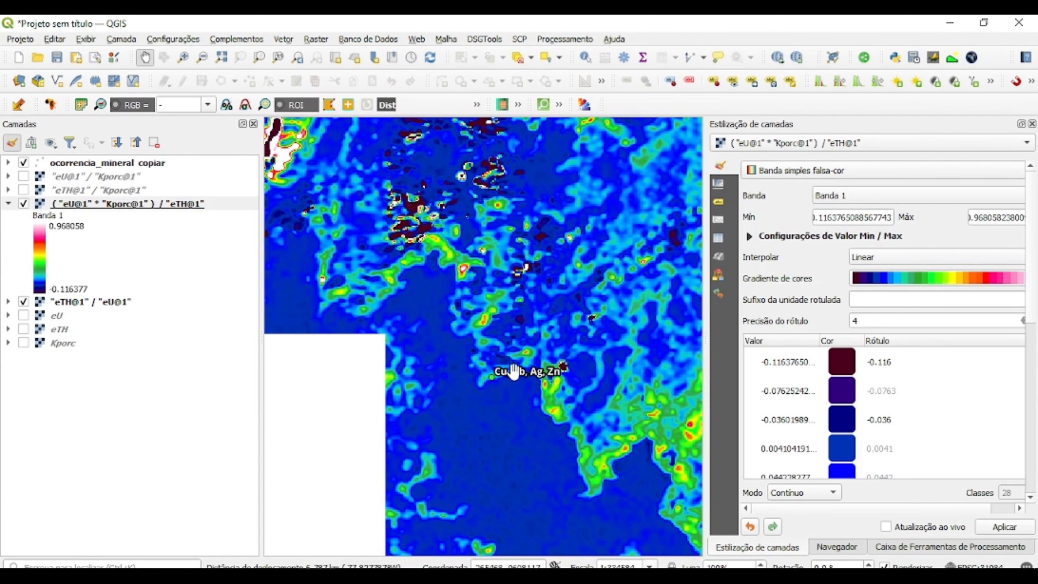
left_click_drag(456, 397, 437, 342)
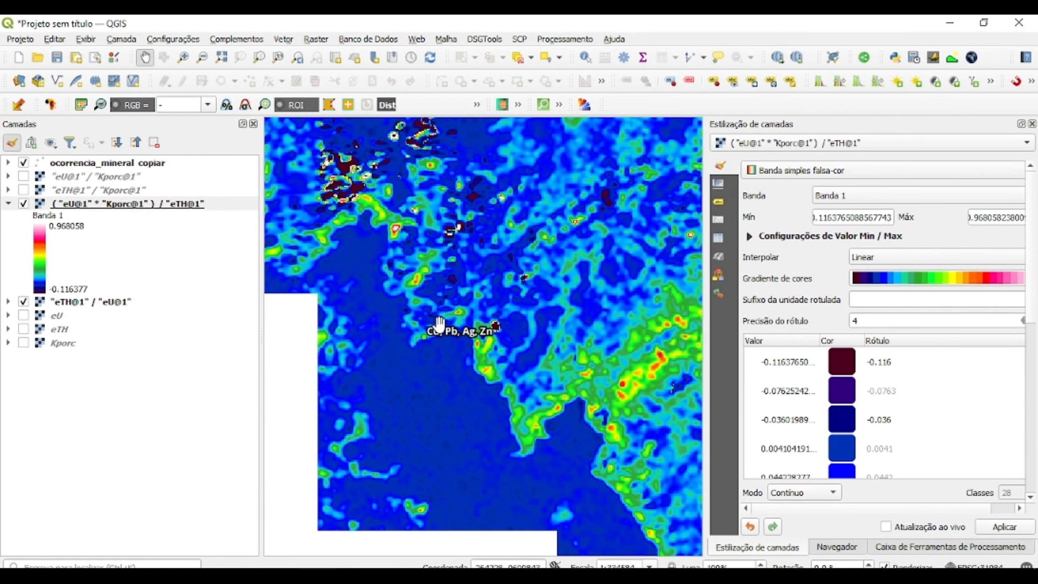
Examine the (eU*Kporc)/eTH anomalies surrounding the northwestern Cu, Pb, Ag, Zn occurrence point and the area east of it.
mouse_move(435, 329)
left_mouse_down()
mouse_move(472, 329)
mouse_move(456, 307)
mouse_move(448, 317)
left_mouse_up()
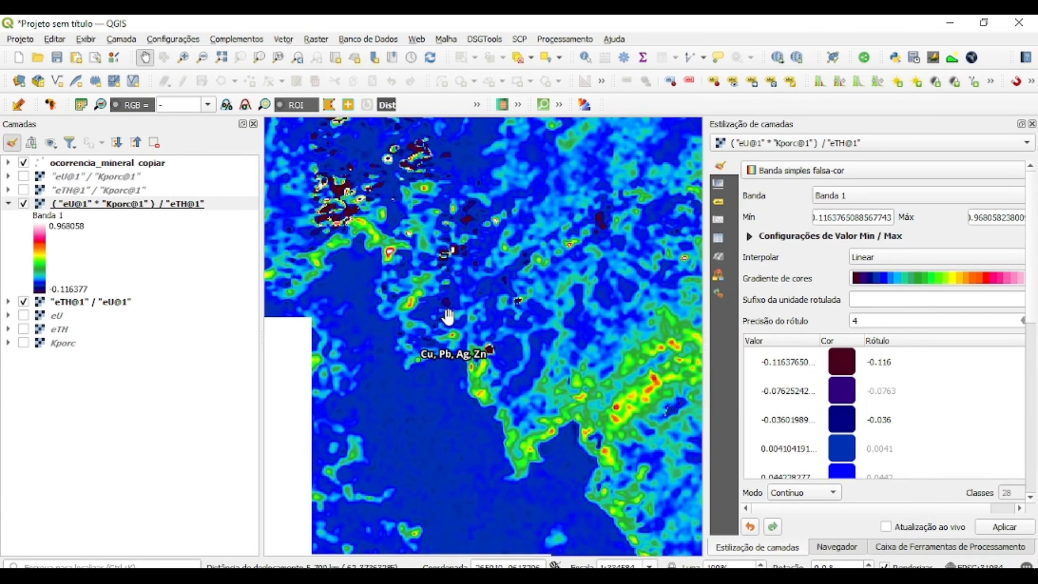
left_click_drag(596, 314, 400, 299)
scroll(466, 328, "down", 1)
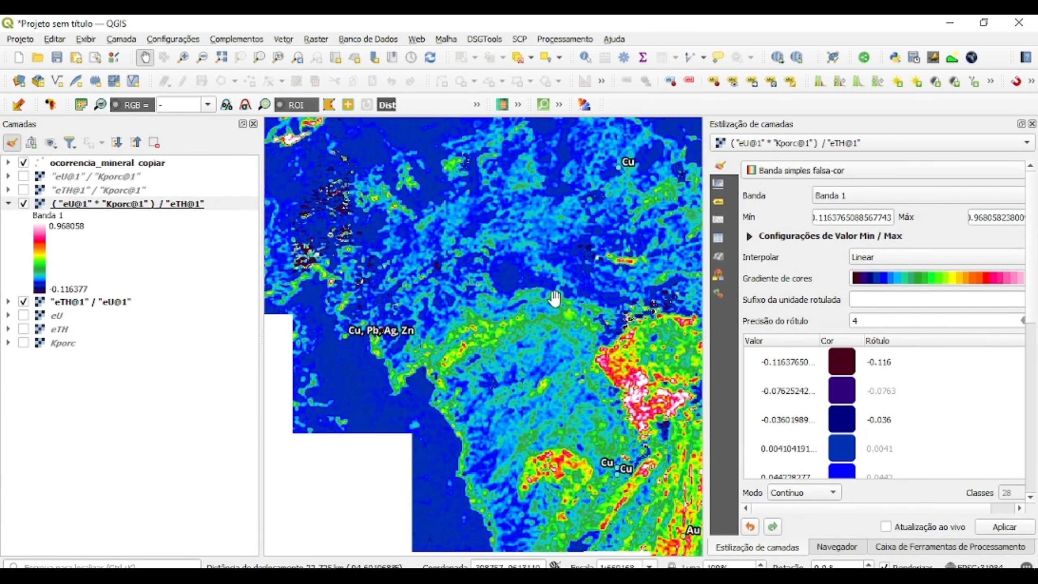
left_click_drag(362, 329, 450, 338)
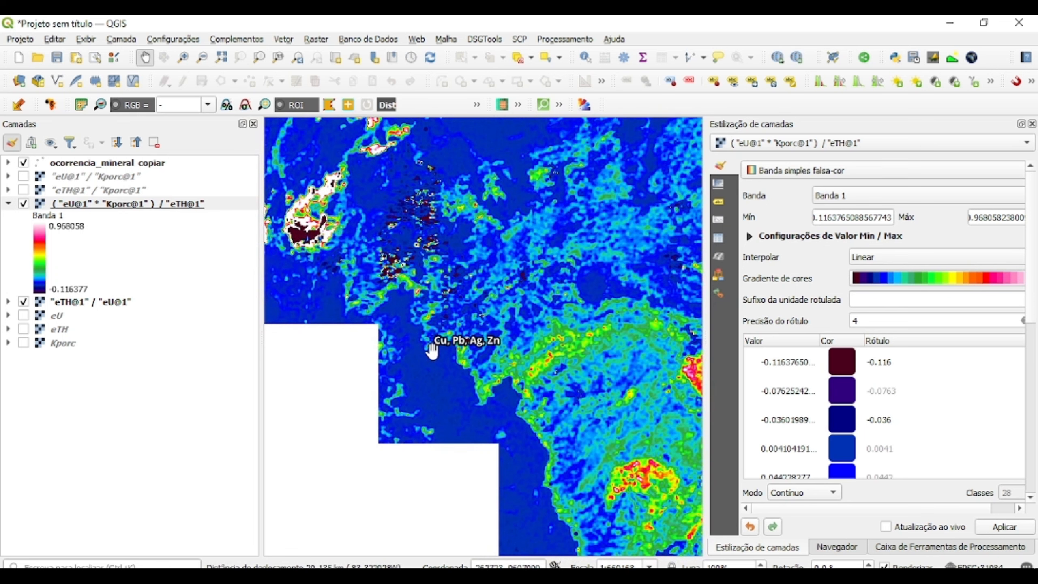
scroll(421, 350, "up", 1)
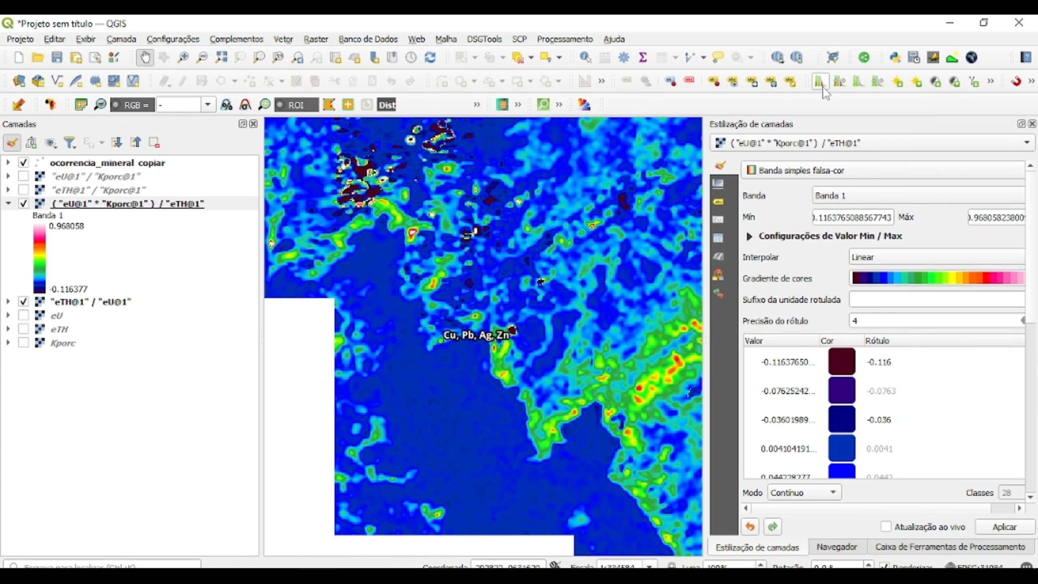
Stretch the (eU*Kporc)/eTH colours to the northwestern view extent and compare the anomalies with the Cu and Au occurrence points.
left_click_drag(582, 213, 614, 219)
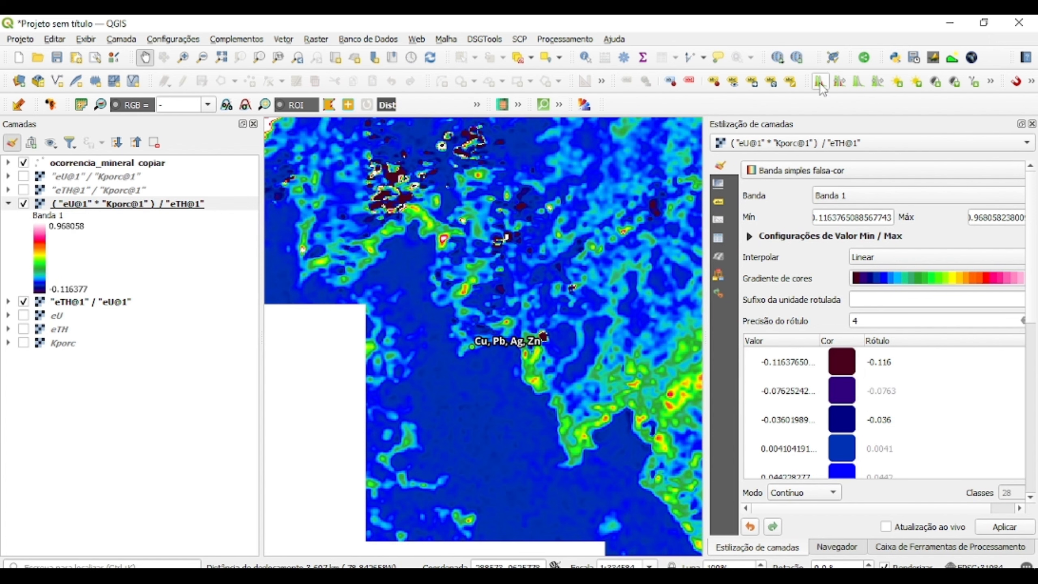
left_click(820, 83)
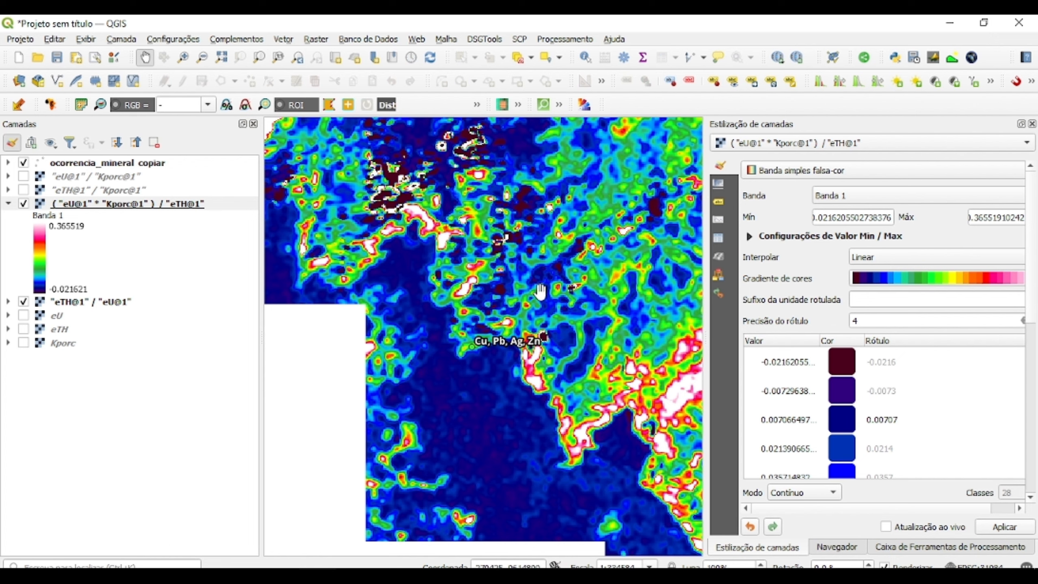
scroll(539, 293, "down", 1)
left_click_drag(655, 306, 486, 329)
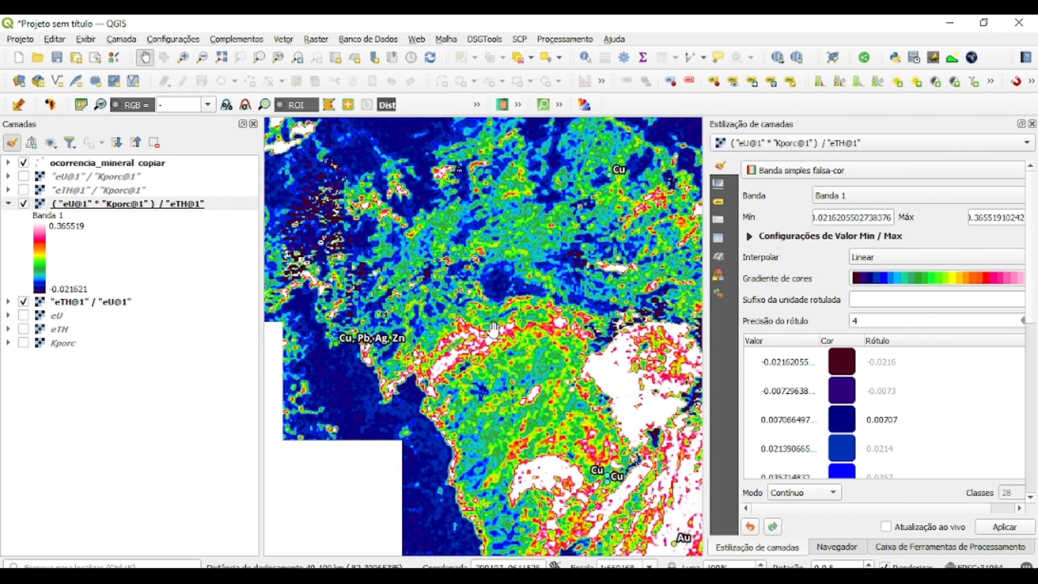
scroll(494, 327, "down", 2)
left_click_drag(580, 346, 488, 327)
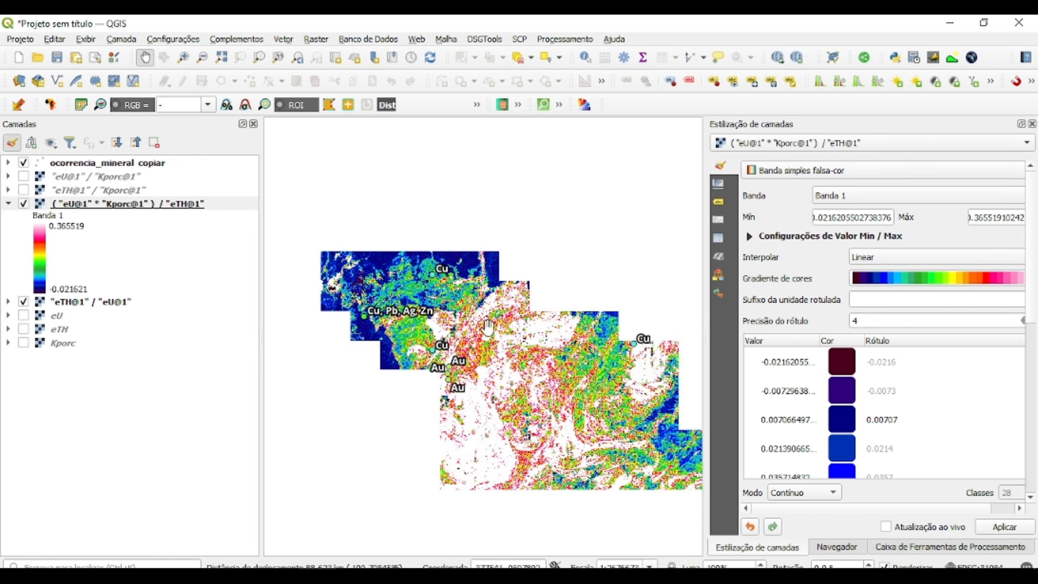
scroll(507, 338, "up", 1)
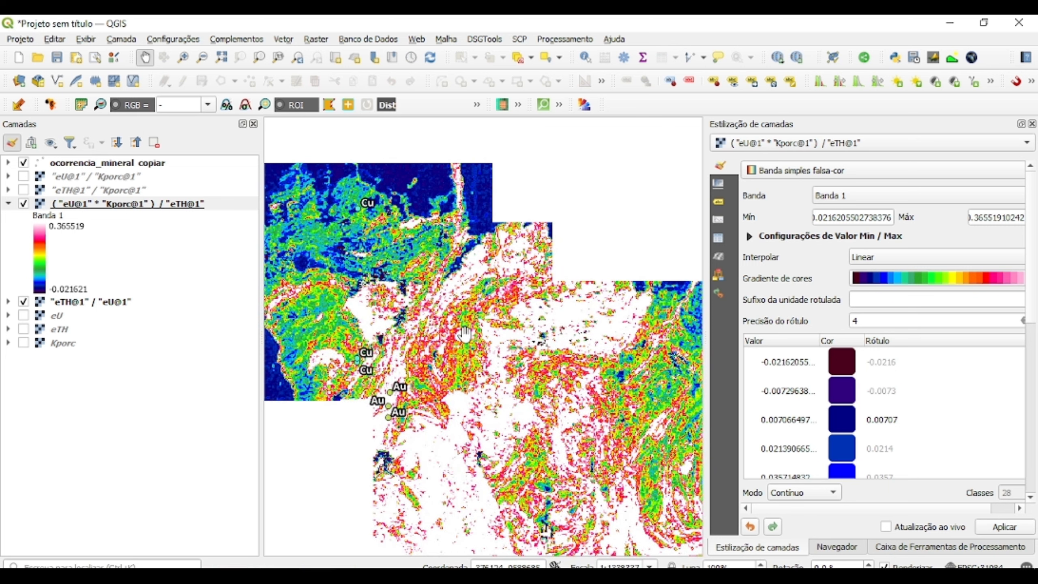
scroll(533, 379, "down", 1)
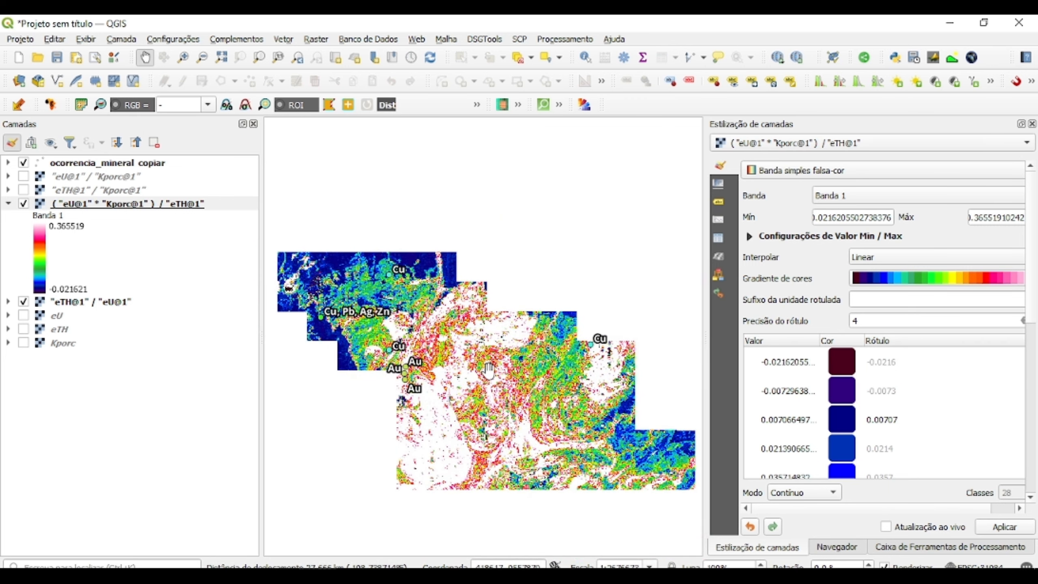
Review the locally stretched raster around the northwestern occurrences, then restore the full-dataset colour stretch of (eU*Kporc)/eTH.
left_click_drag(490, 373, 502, 373)
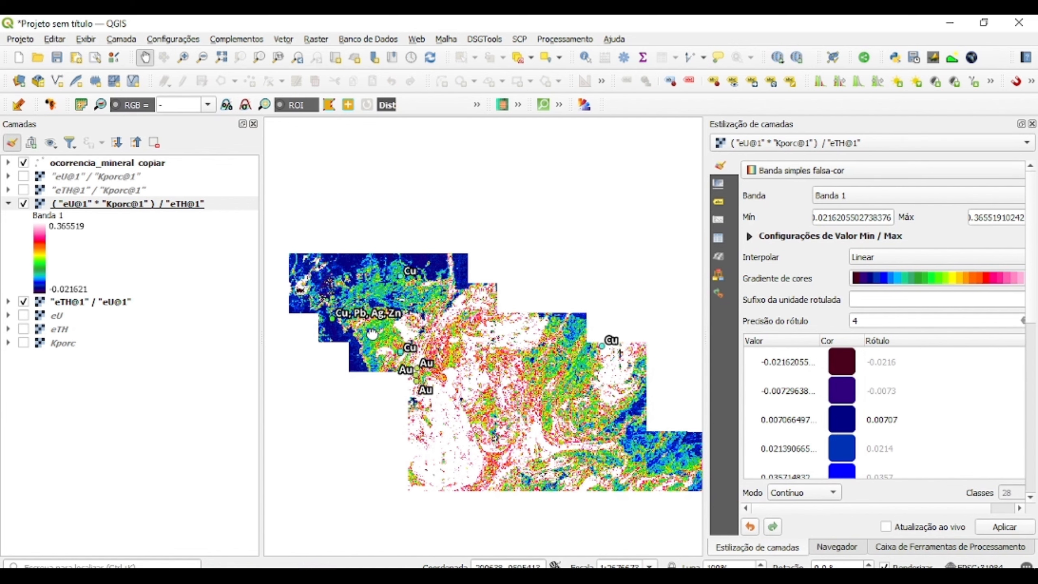
left_click_drag(371, 327, 446, 331)
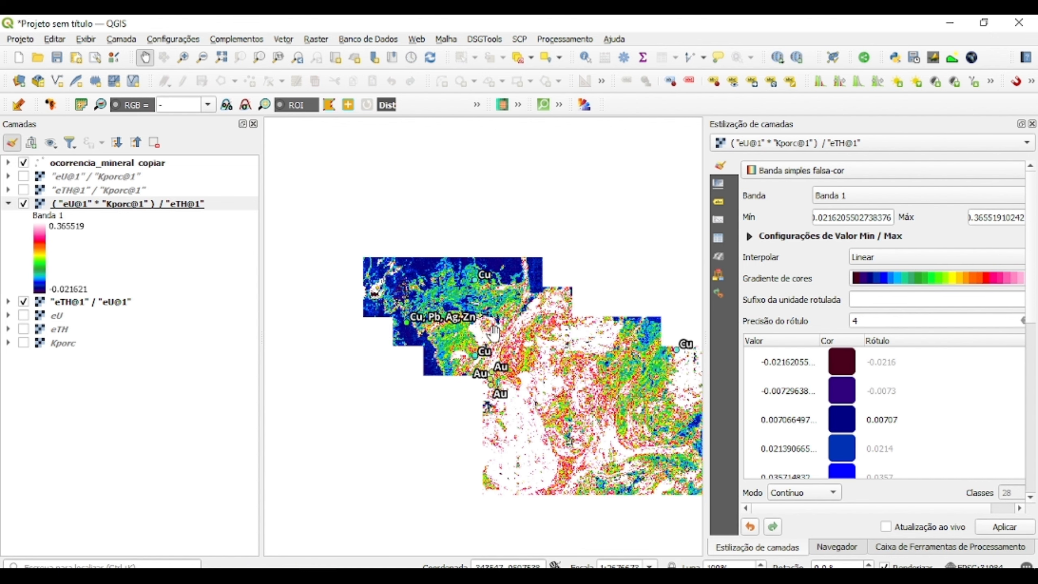
left_click_drag(464, 341, 527, 353)
scroll(498, 334, "up", 1)
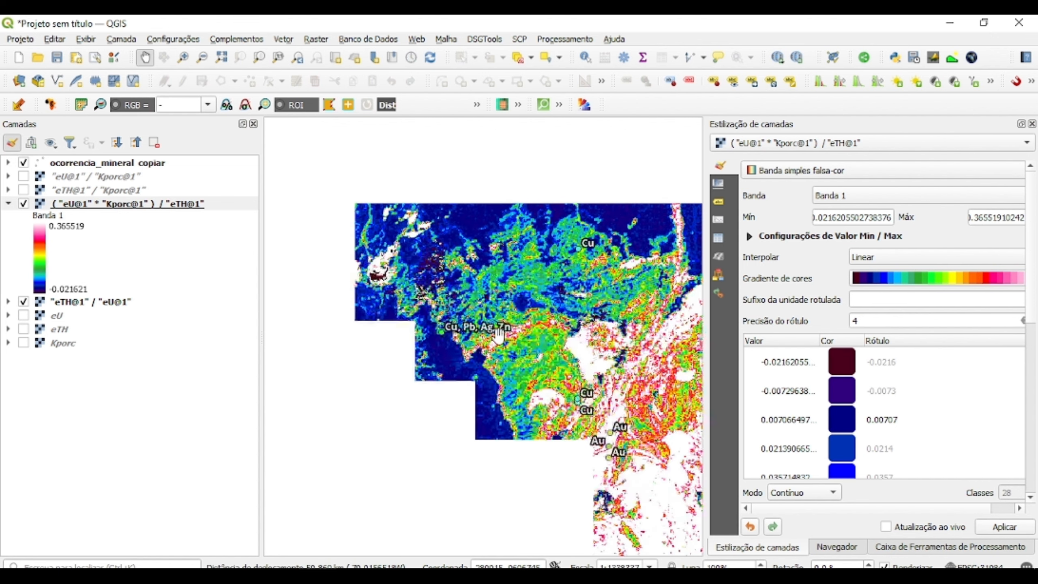
scroll(570, 377, "up", 1)
left_click_drag(572, 378, 478, 353)
left_click(839, 84)
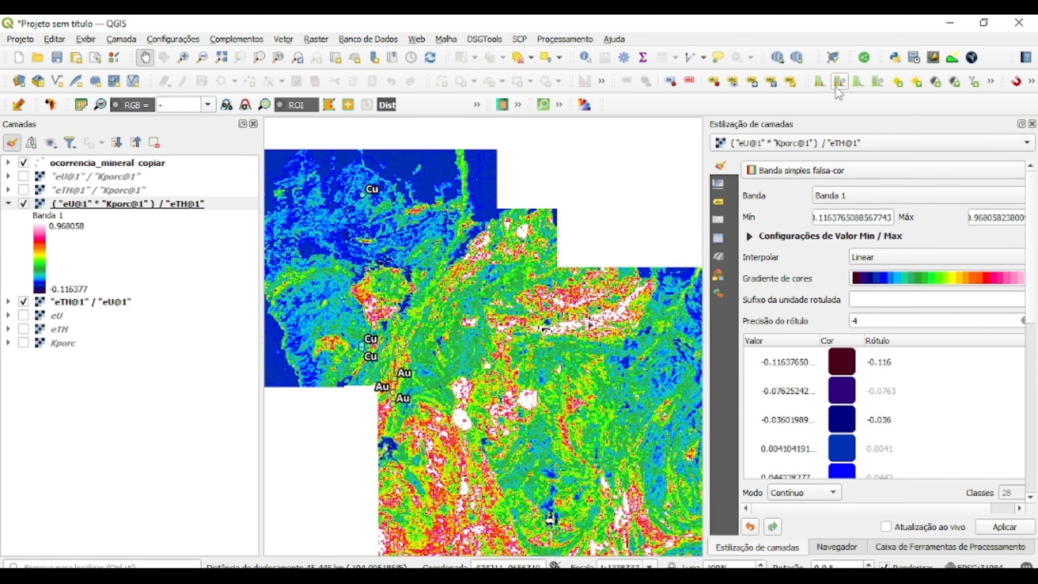
left_click_drag(474, 387, 514, 375)
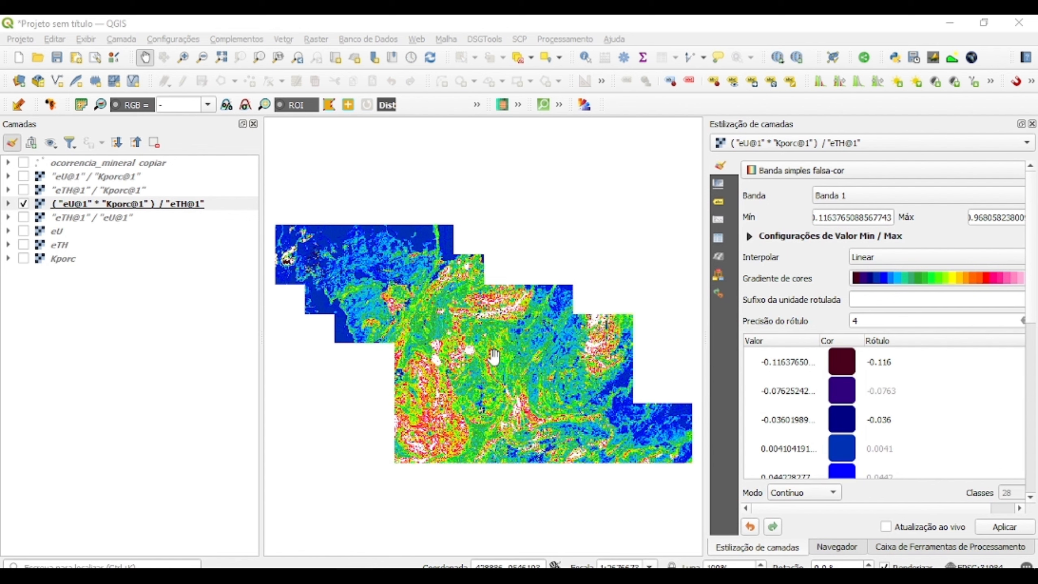
Review the whole (eU*Kporc)/eTH raster without occurrence points and look up the Mosaic tool among the miscellaneous raster operations.
left_click_drag(489, 367, 492, 364)
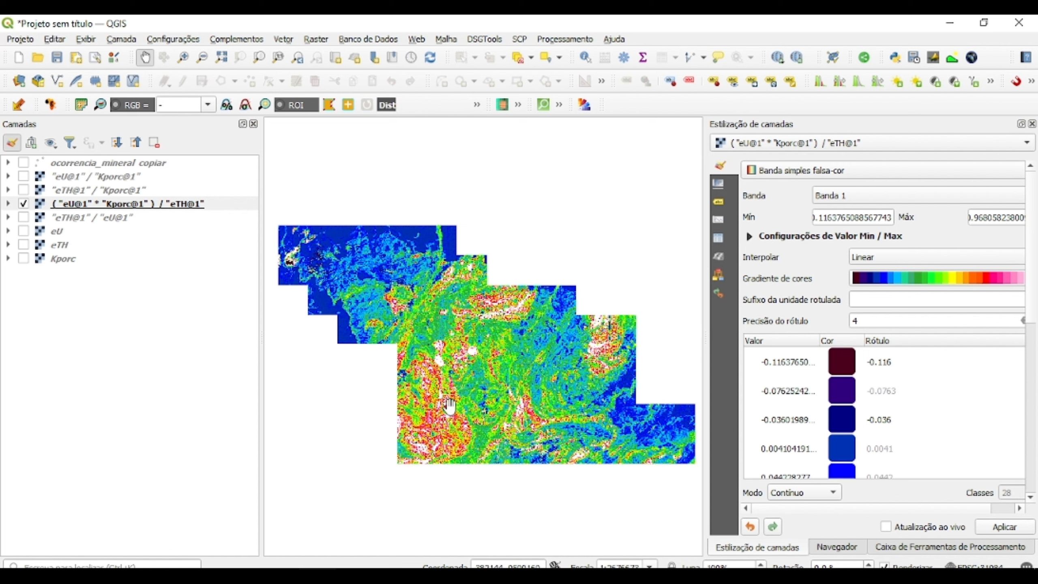
left_click_drag(473, 349, 467, 350)
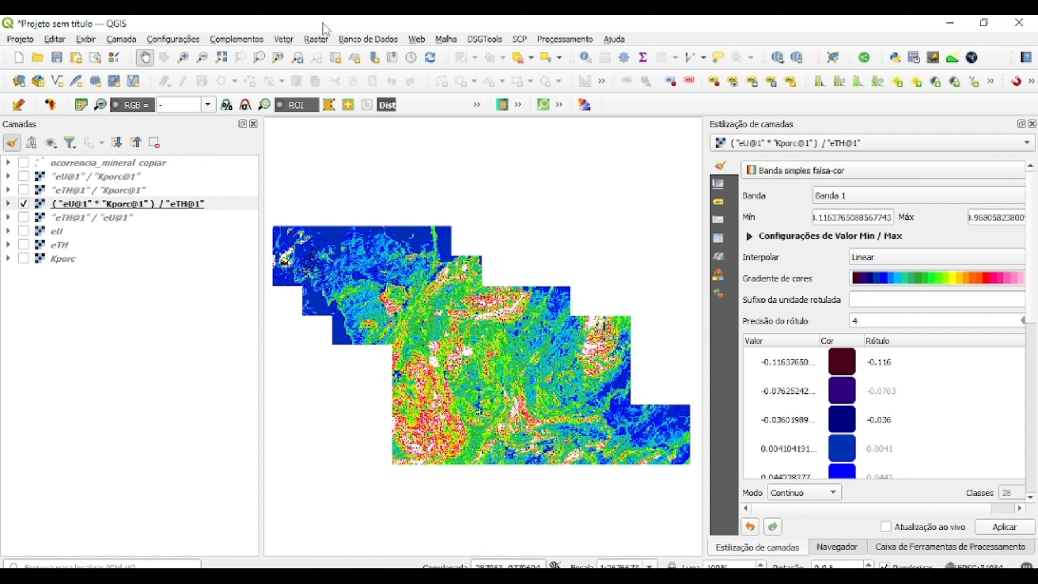
left_click(317, 39)
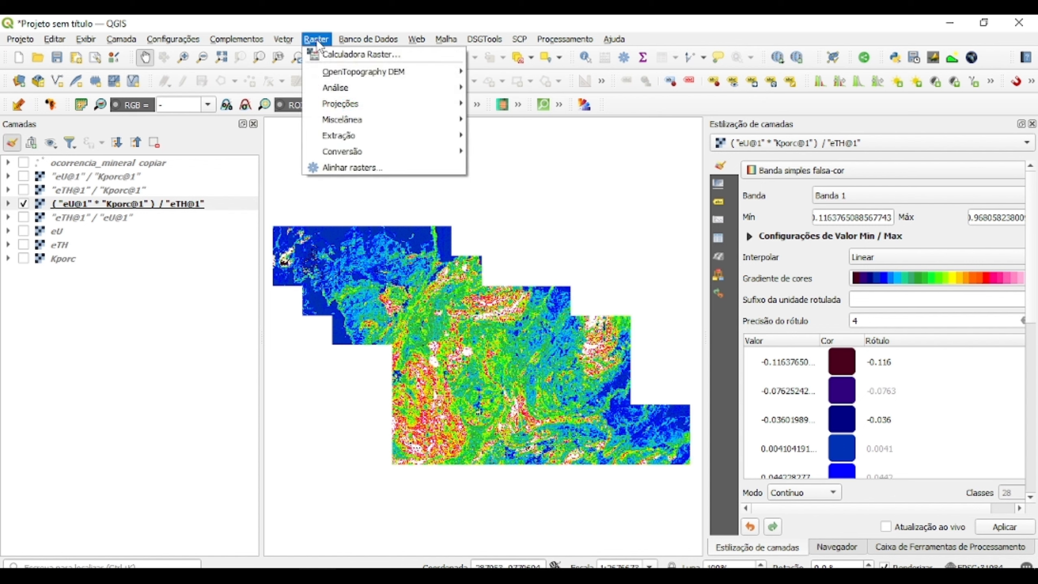
mouse_move(445, 119)
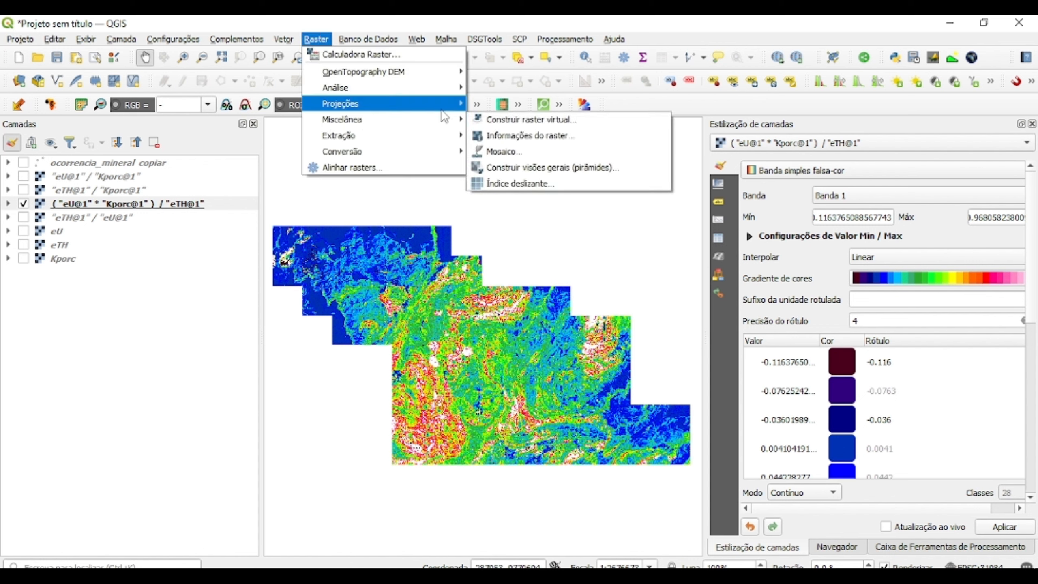
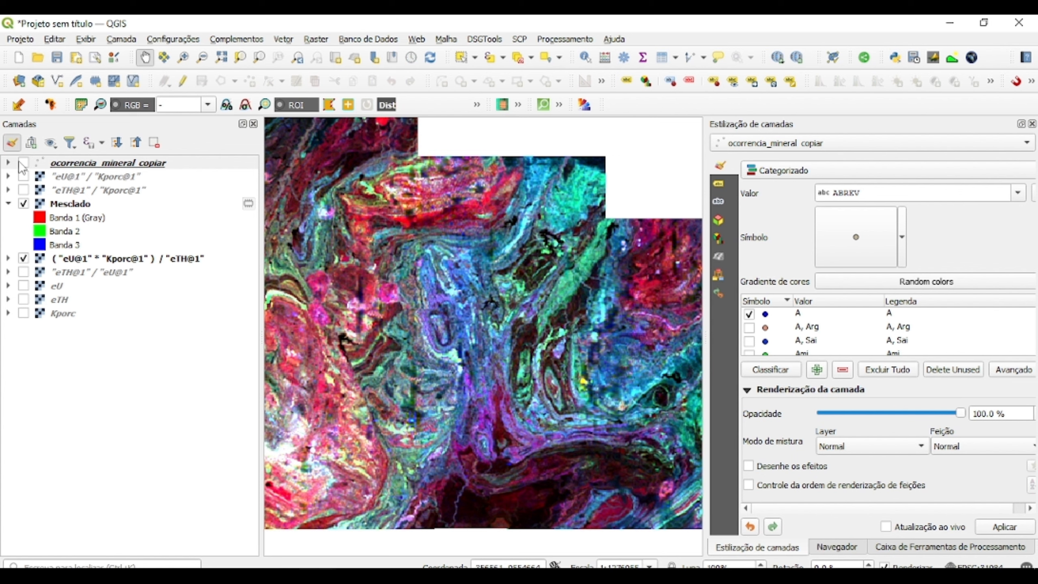
Show the mineral occurrence points over the Mesclado RGB composite and consult the K, eTh, eU ternary legend image in the photo viewer.
left_click(22, 163)
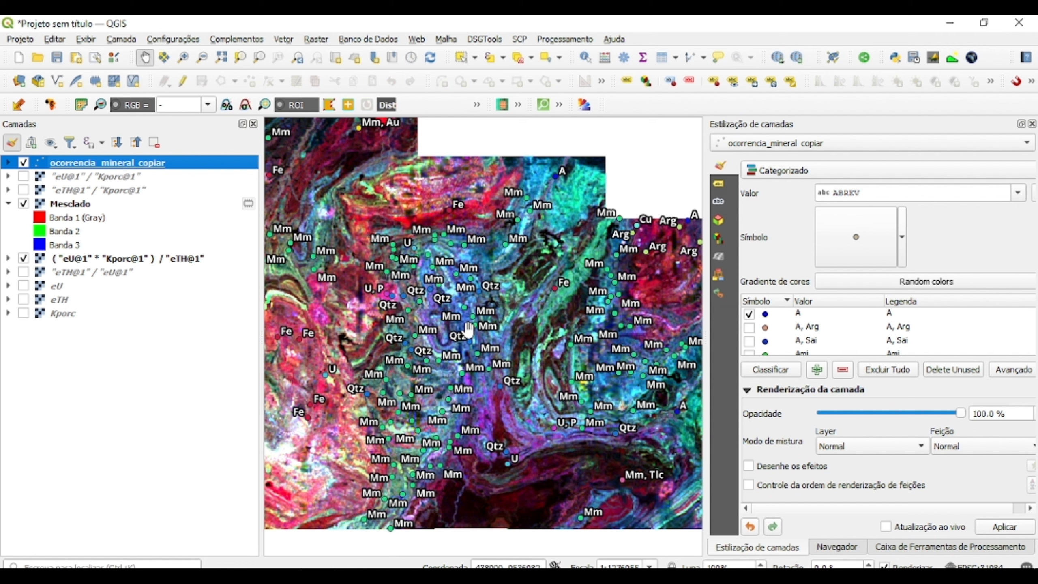
left_click(455, 576)
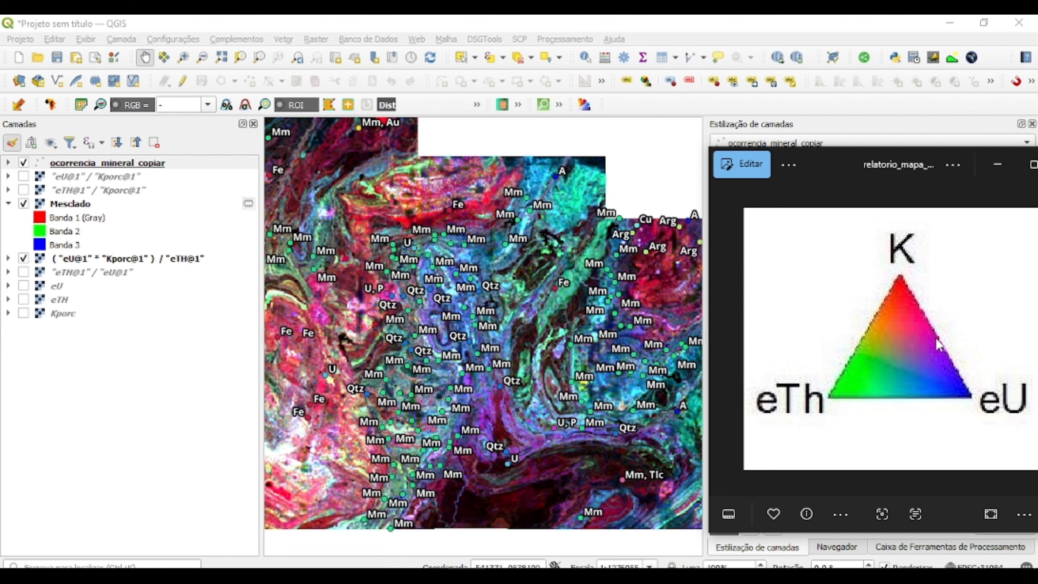
left_click_drag(521, 356, 596, 388)
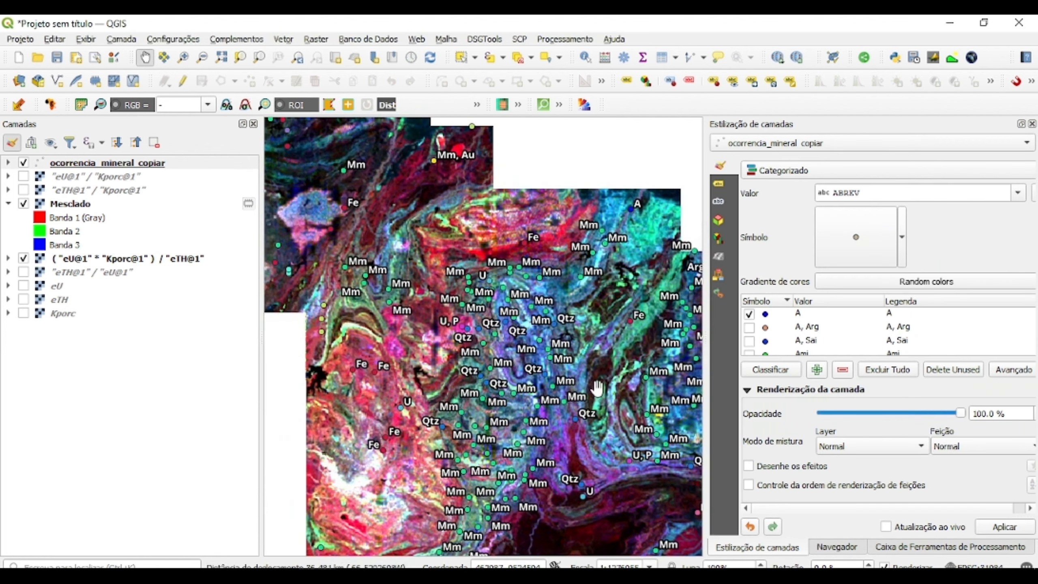
Inspect the Mesclado composite colours around the western U, P and Qtz occurrence points and across the whole survey area.
left_click_drag(462, 341, 498, 356)
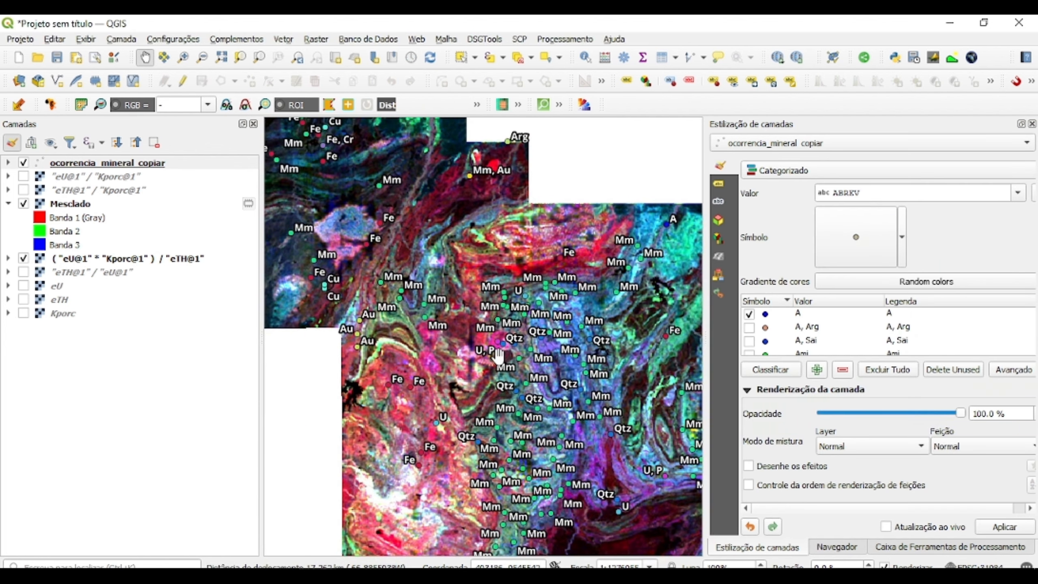
scroll(498, 356, "up", 1)
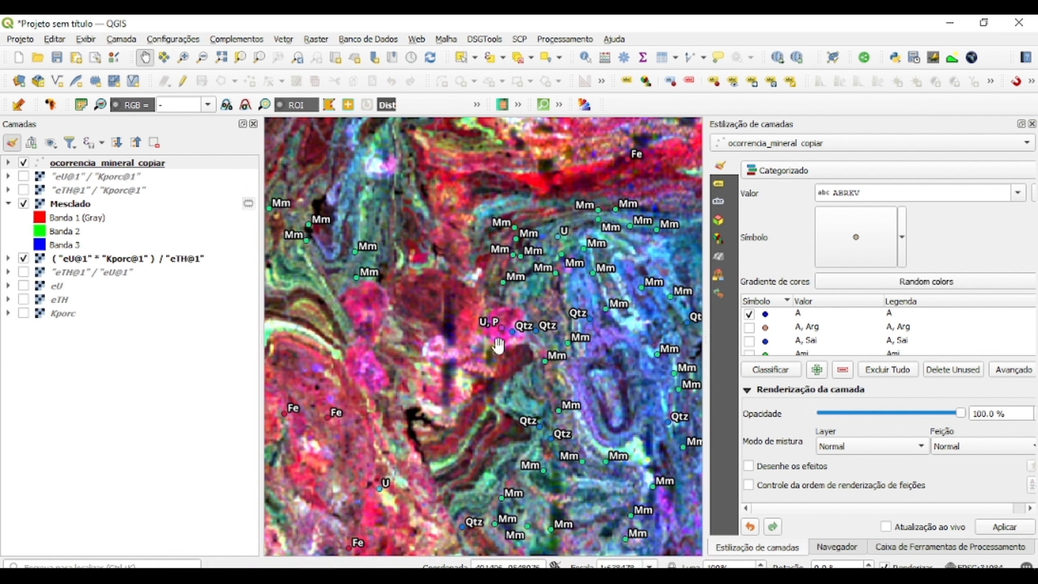
scroll(571, 466, "down", 2)
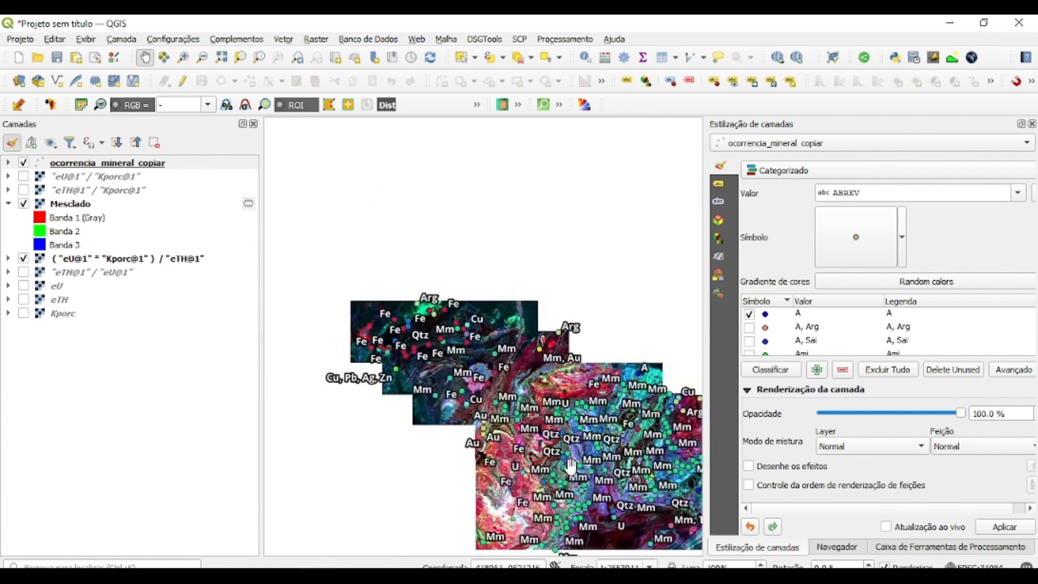
left_click_drag(571, 466, 513, 446)
scroll(515, 467, "up", 1)
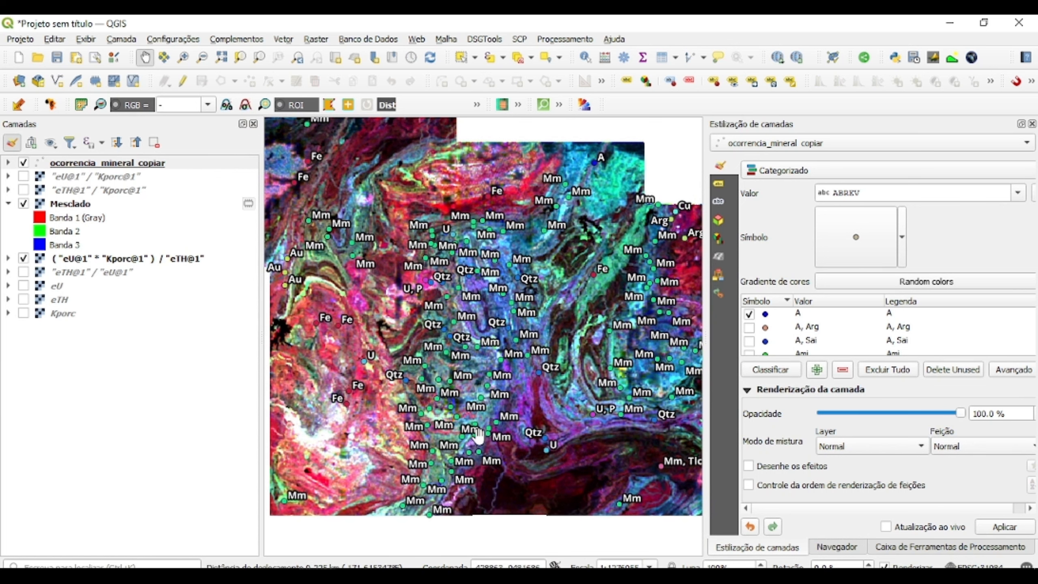
Check the ternary legend image again and compare its colours with the composite around the eastern Mm, A, Arg and Cu occurrences.
left_click(578, 576)
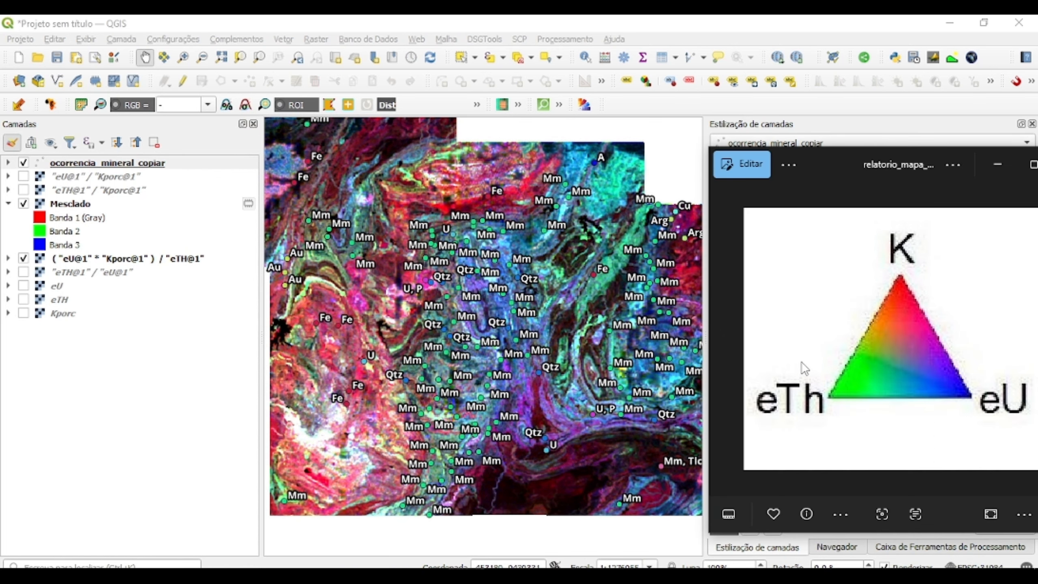
left_click(431, 414)
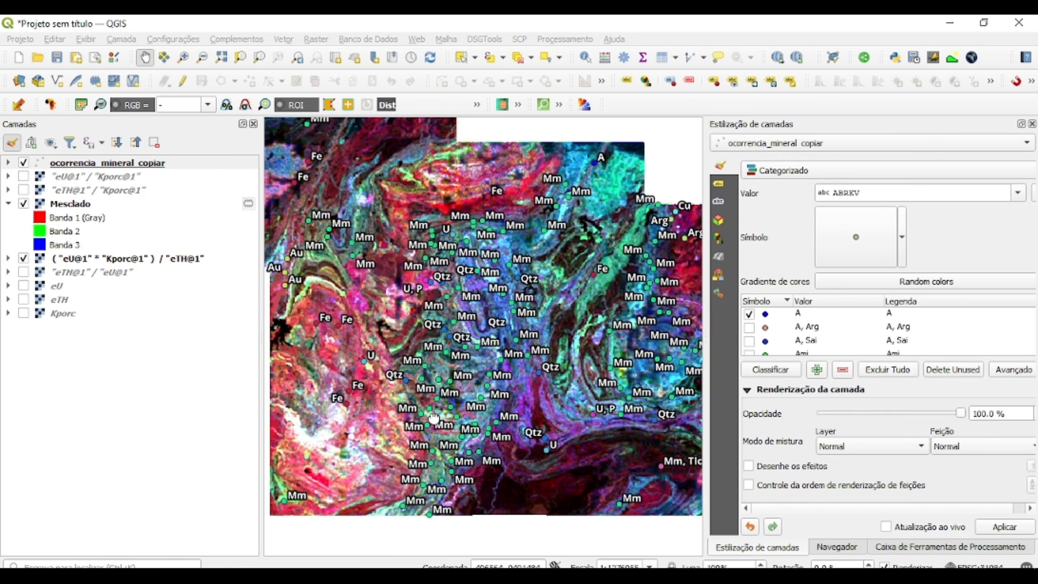
left_click_drag(432, 414, 421, 371)
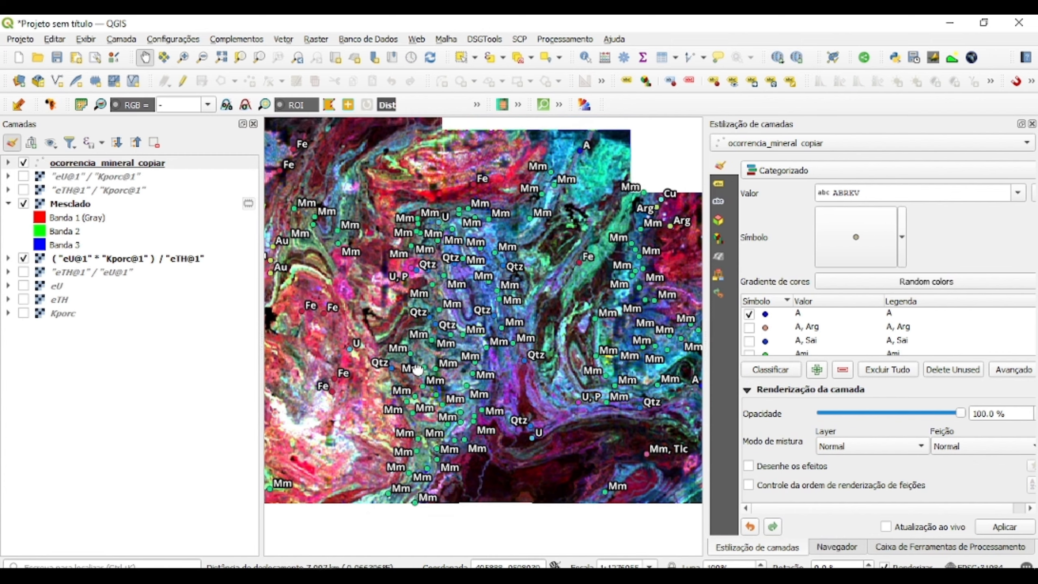
left_click_drag(566, 321, 473, 363)
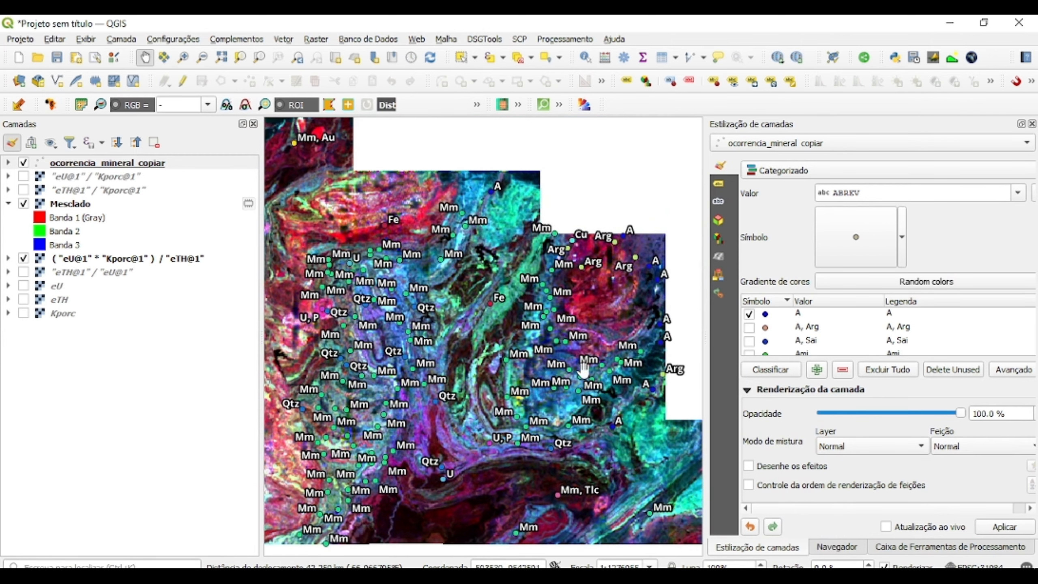
left_click_drag(604, 393, 494, 337)
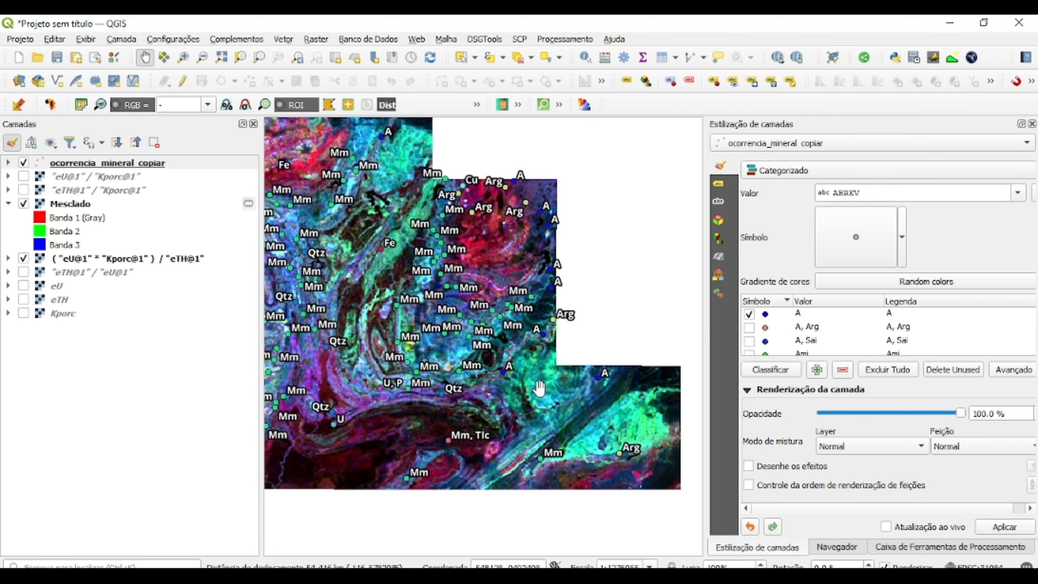
left_click_drag(537, 388, 565, 412)
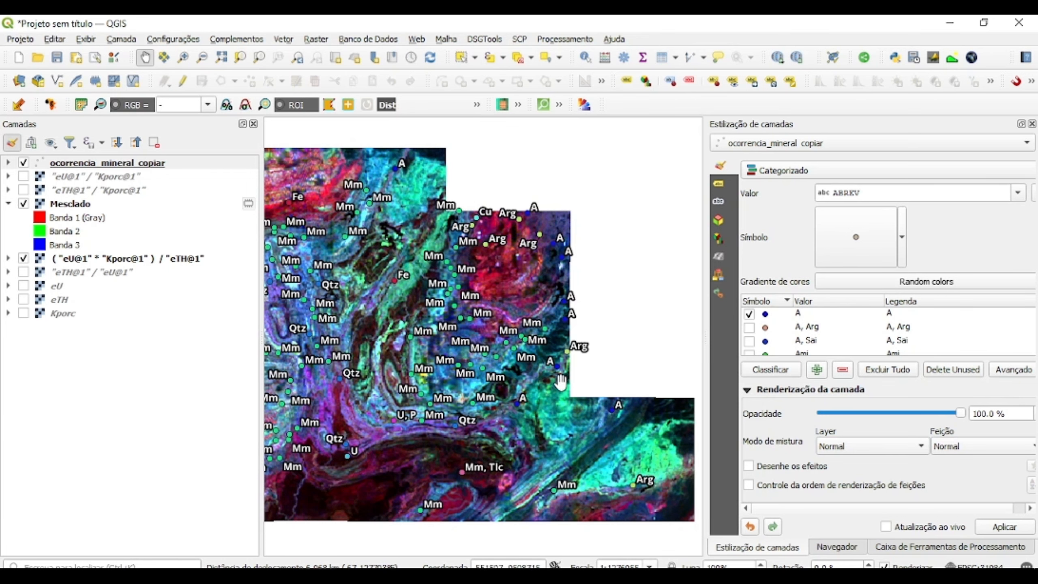
left_click_drag(542, 352, 552, 400)
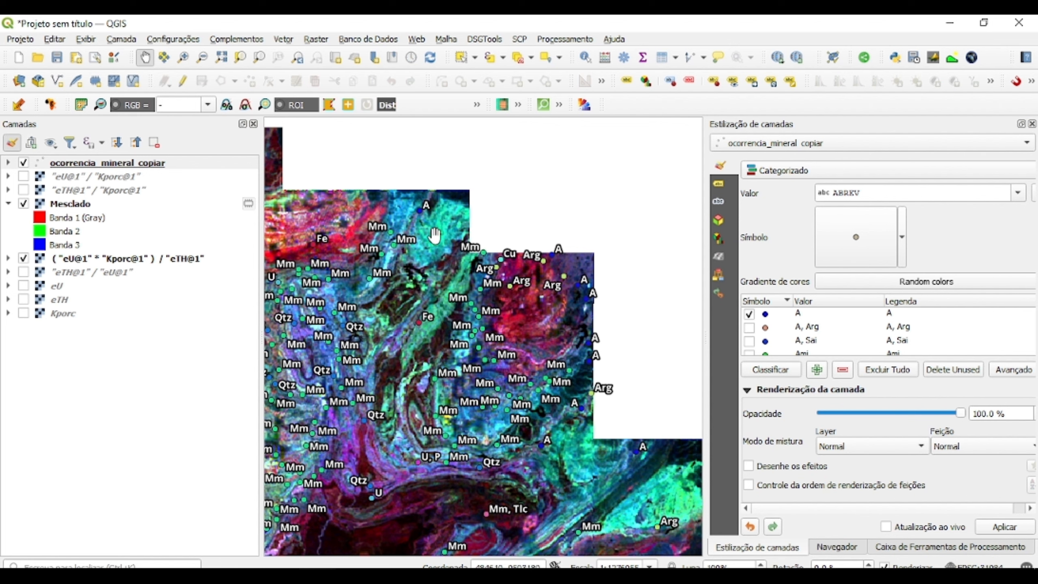
left_click_drag(437, 238, 408, 217)
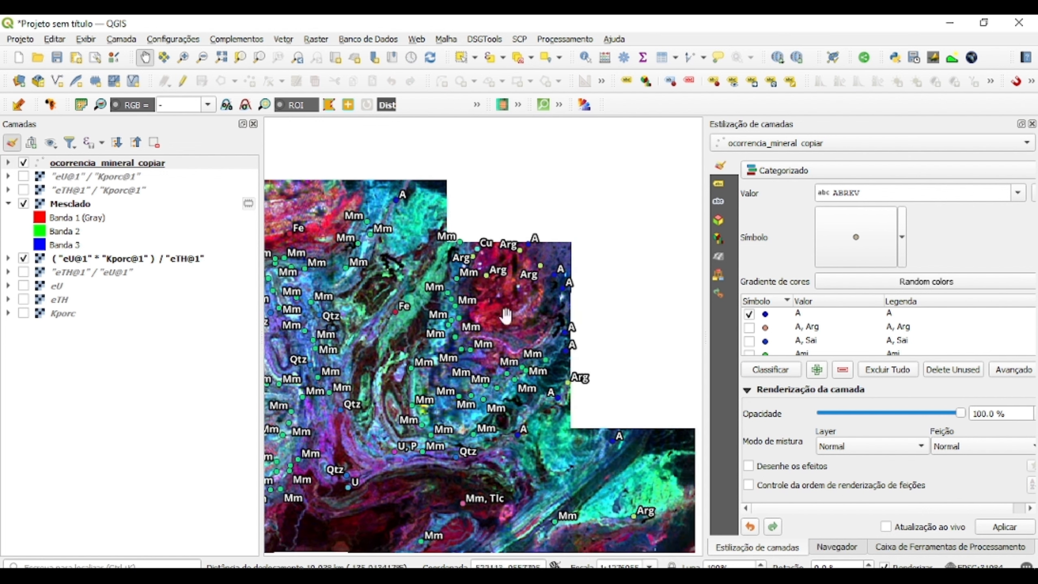
Inspect the Mesclado composite colours from the southeastern A and Arg occurrences across the north to the southwestern Fe and U occurrences.
left_click_drag(570, 452, 456, 400)
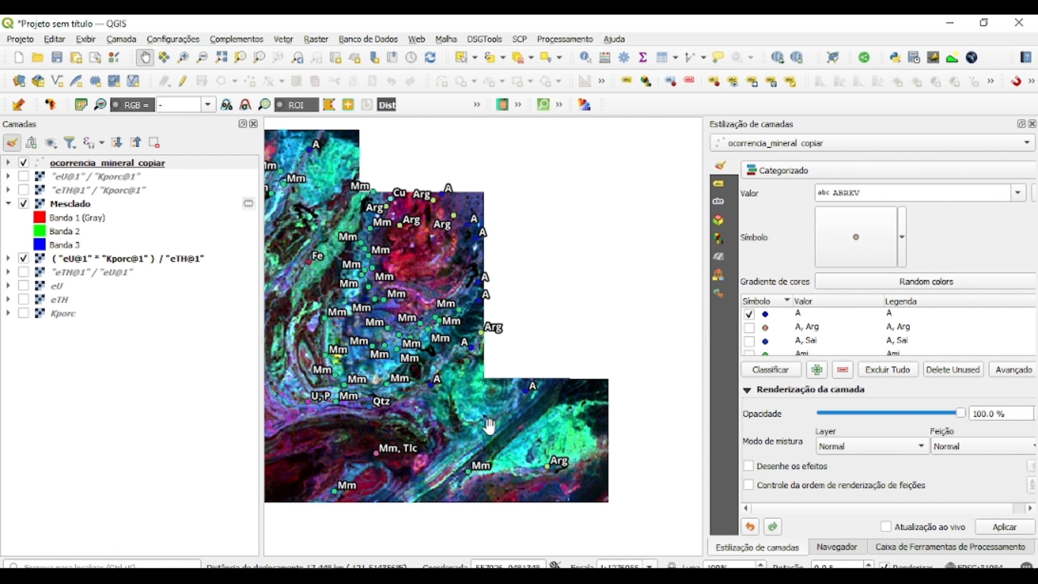
left_click_drag(475, 413, 547, 434)
left_click_drag(303, 242, 447, 340)
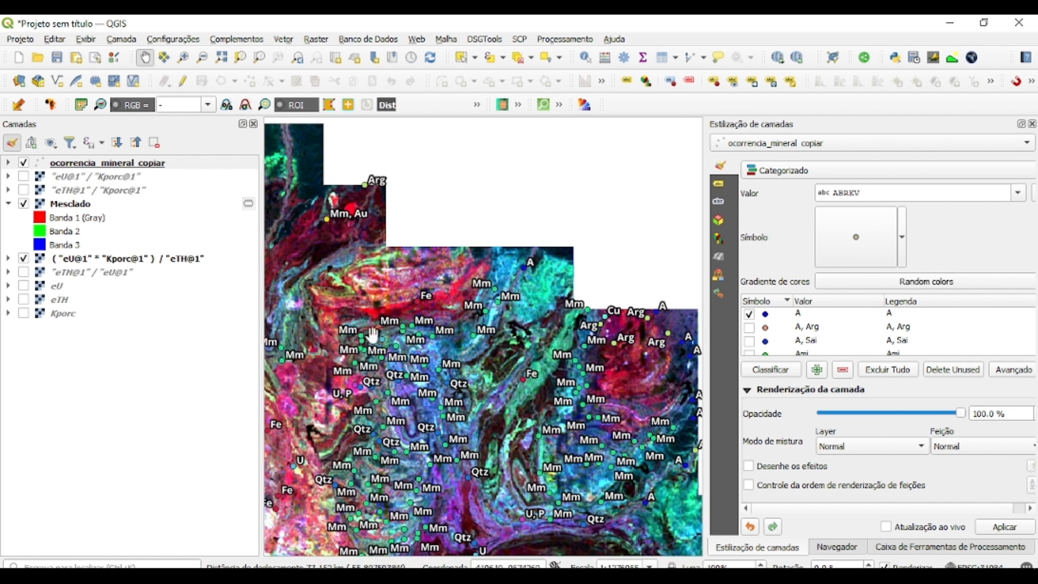
left_click_drag(351, 332, 430, 338)
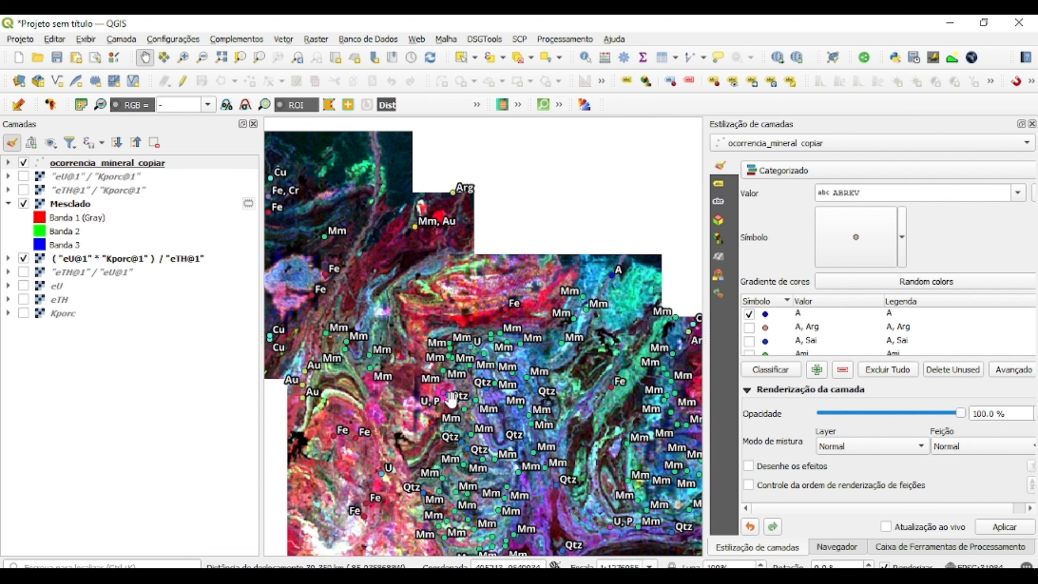
left_click_drag(420, 465, 438, 343)
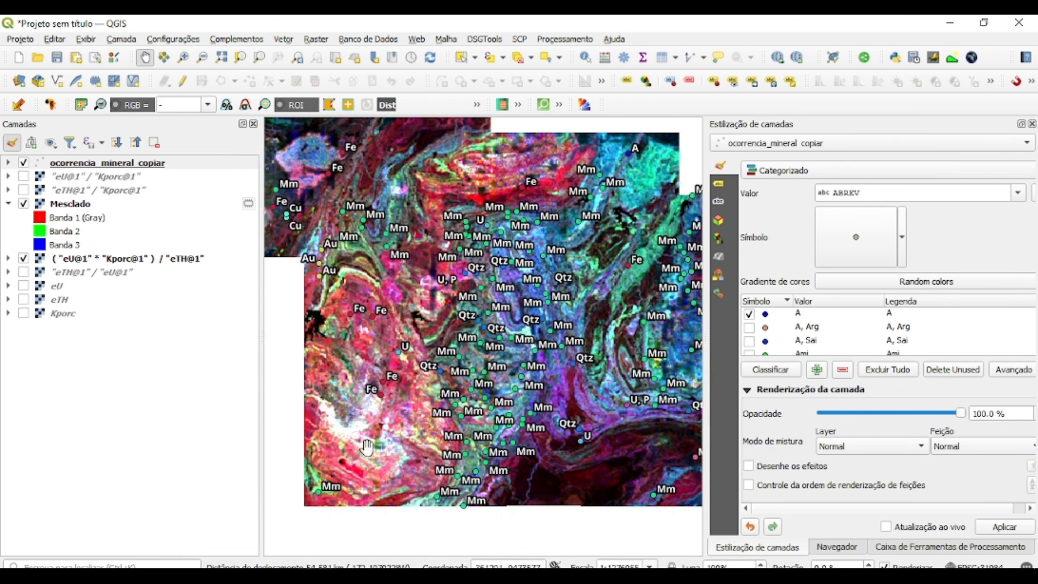
left_click_drag(351, 437, 395, 433)
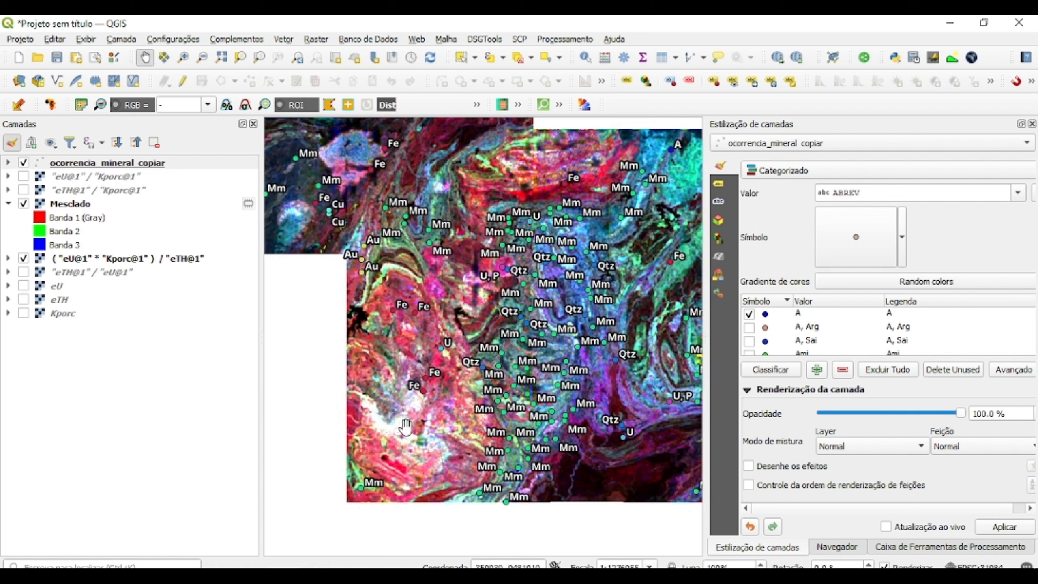
Consult the K, eTh, eU ternary legend image and compare its colours with the composite around the northwestern Au, Cu and Fe occurrences.
left_click(457, 575)
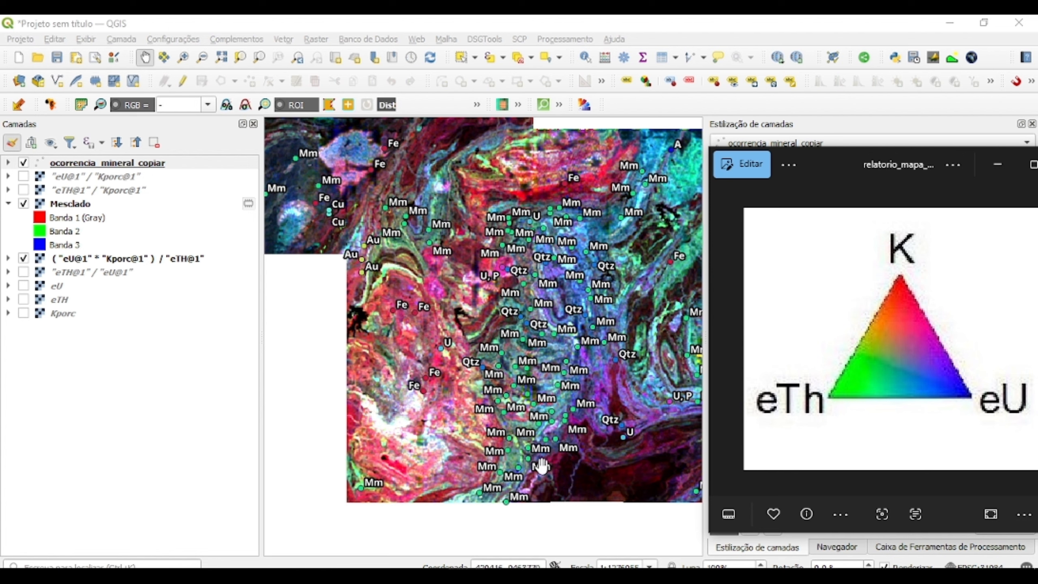
left_click_drag(383, 244, 416, 312)
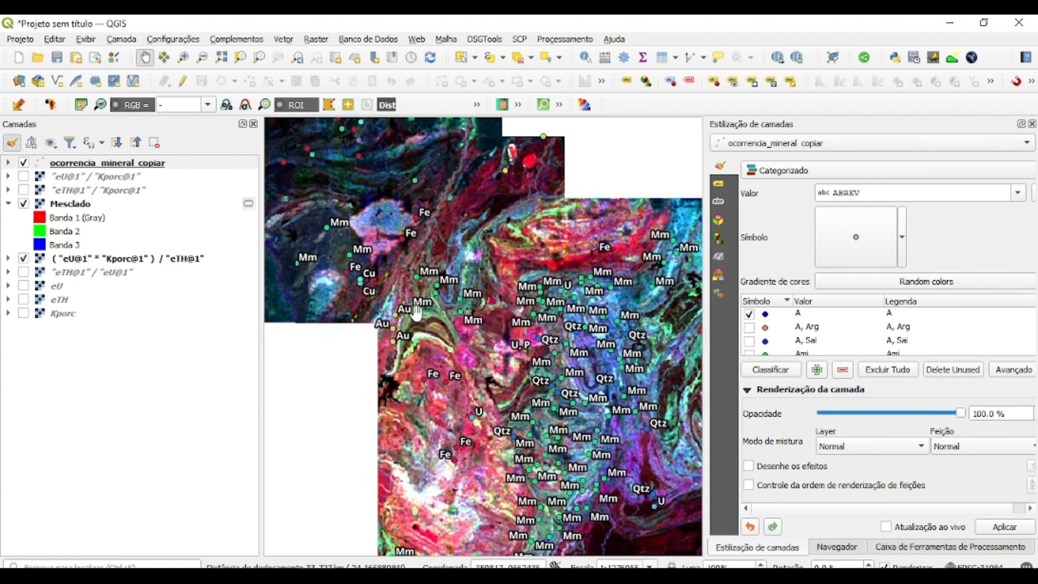
left_click_drag(399, 209, 546, 302)
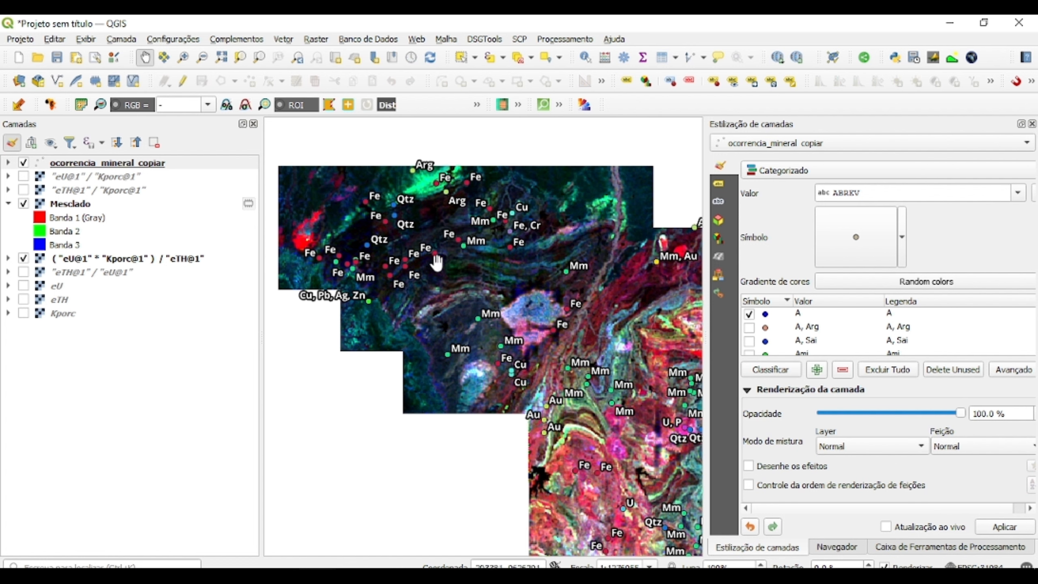
left_click_drag(412, 301, 428, 302)
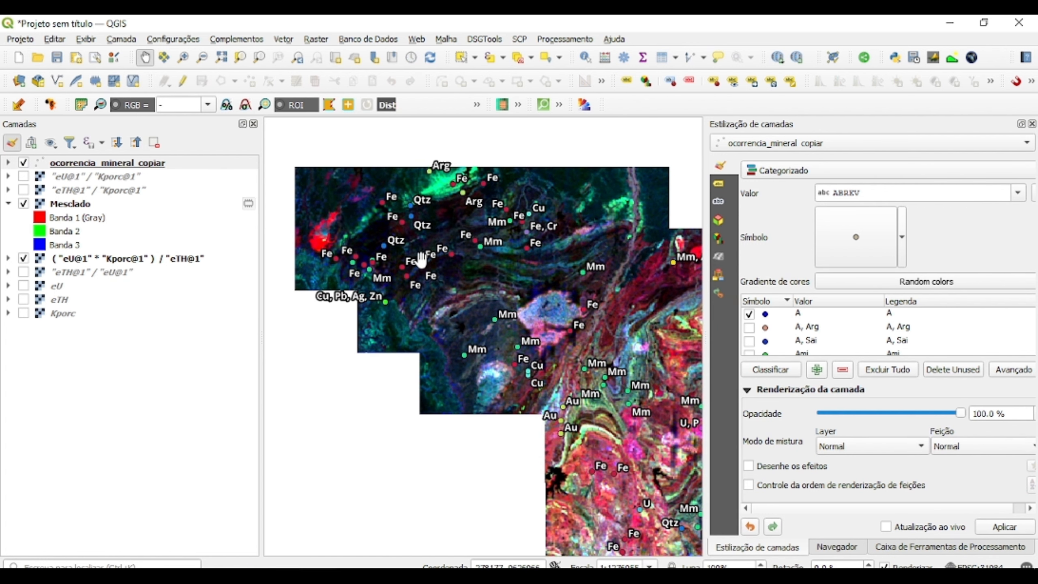
Examine the Mesclado composite colours around the central cluster of Mm, Qtz and U, P occurrences.
left_click_drag(468, 273, 345, 223)
left_click_drag(524, 359, 397, 268)
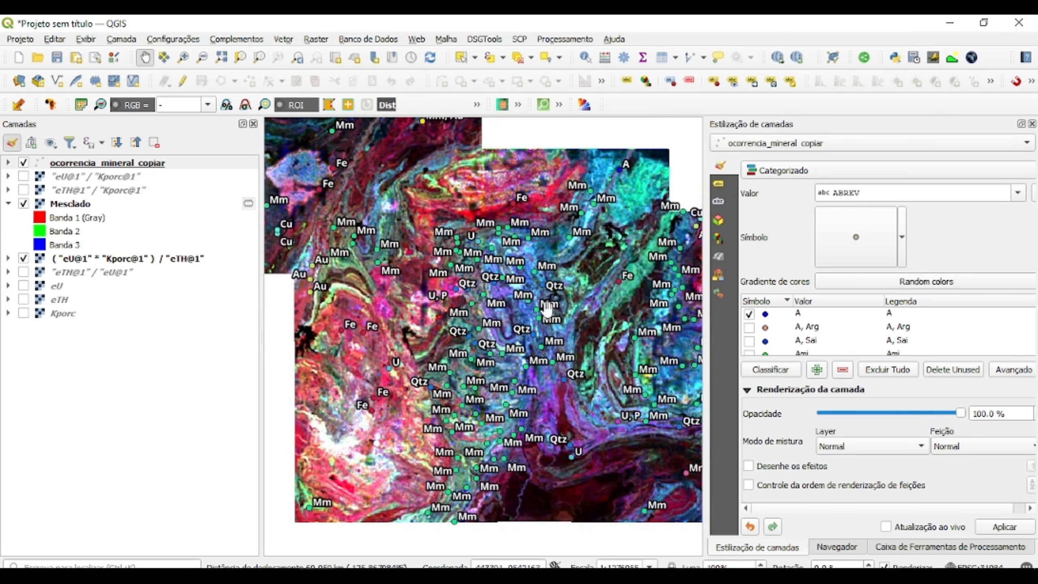
left_click_drag(547, 311, 459, 300)
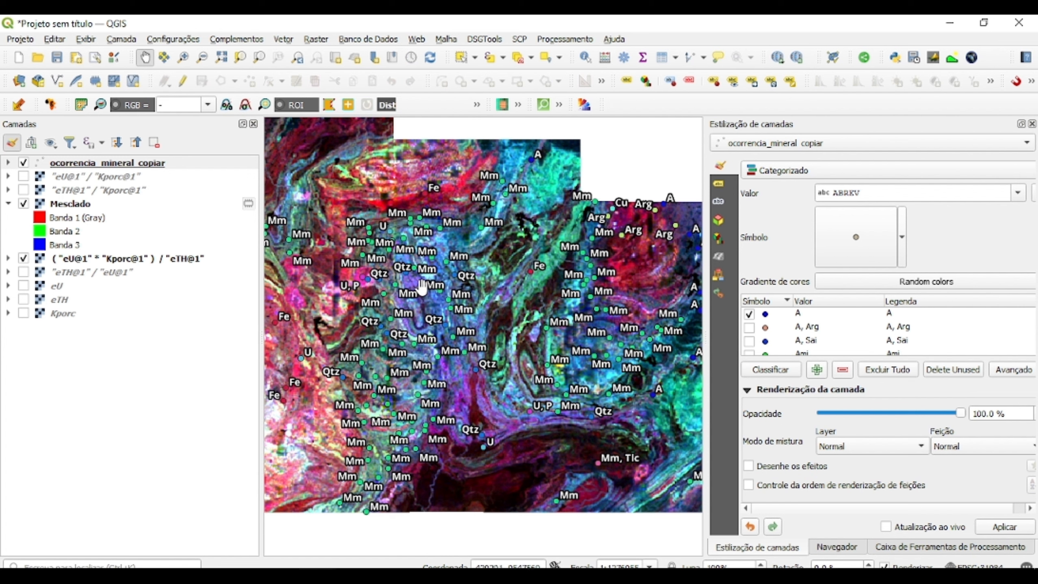
left_click_drag(382, 263, 417, 282)
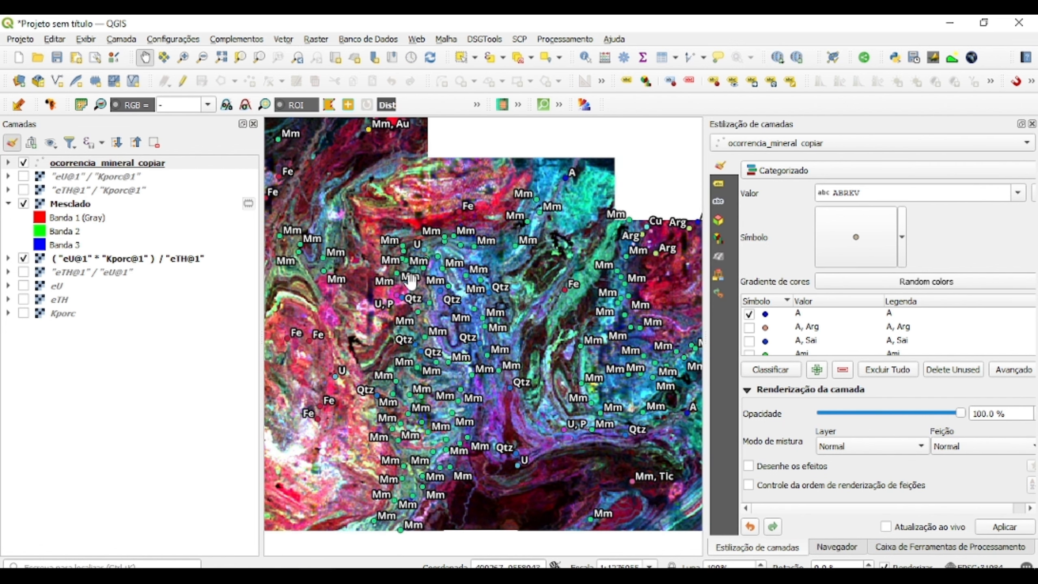
left_click_drag(411, 281, 466, 296)
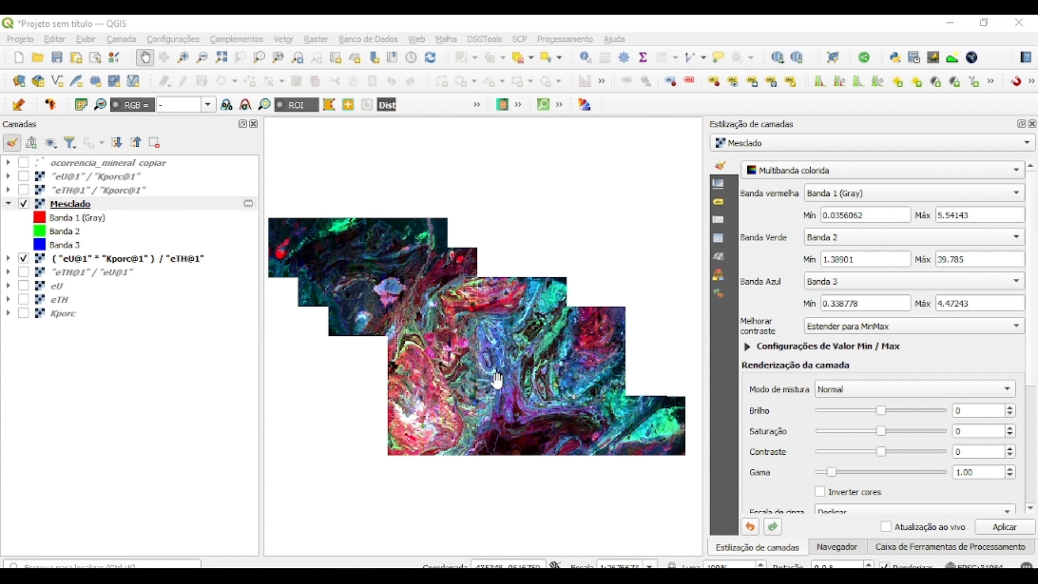
Review the whole Mesclado composite without the mineral occurrence points.
left_click_drag(473, 387, 484, 386)
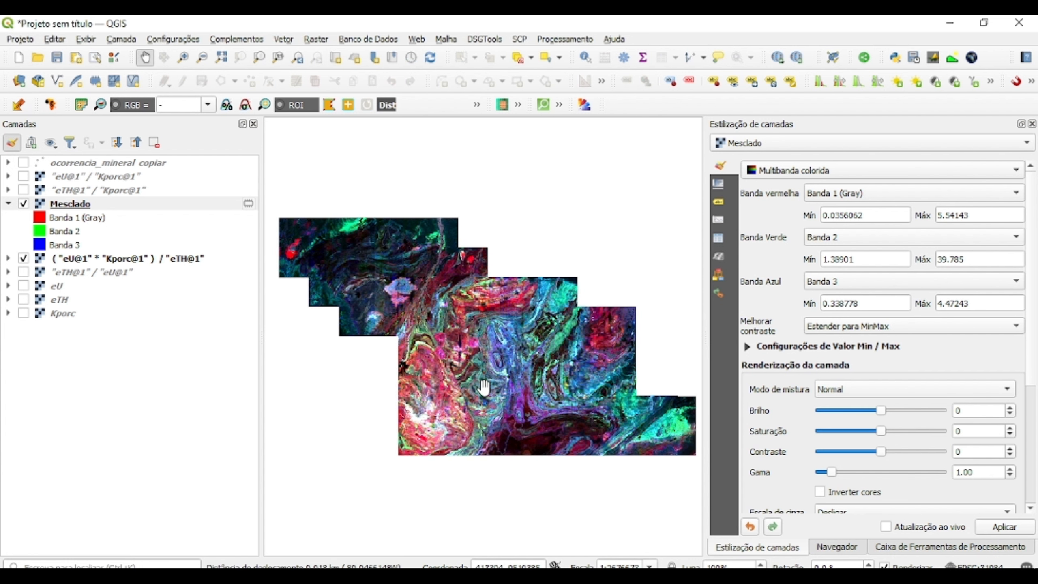
left_click_drag(483, 438, 483, 386)
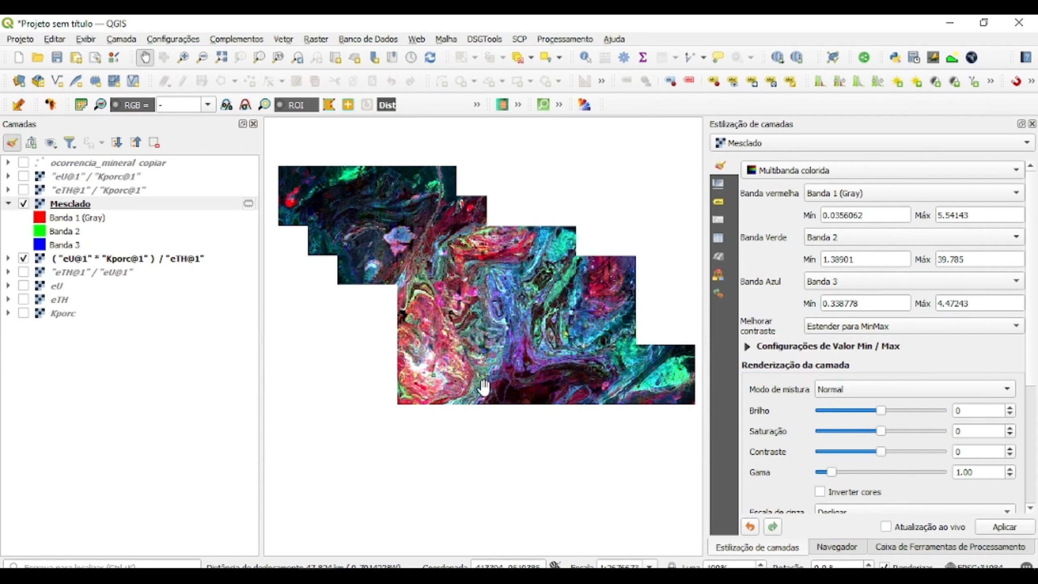
left_click_drag(479, 301, 472, 353)
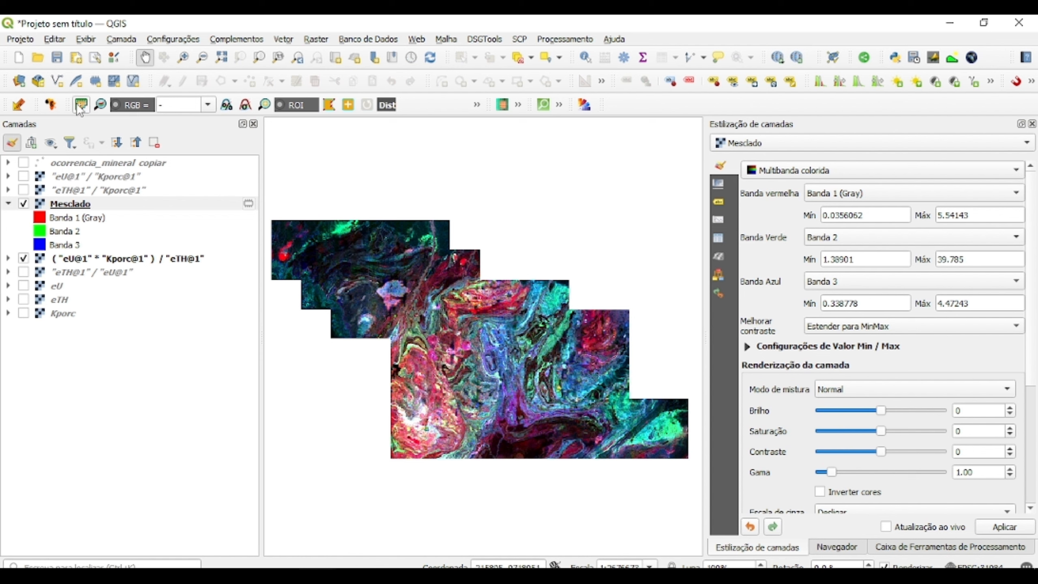
Open SG Tool and look through its FFT filter, convolution and spatial statistics, and gridding and wavelet options.
left_click(50, 107)
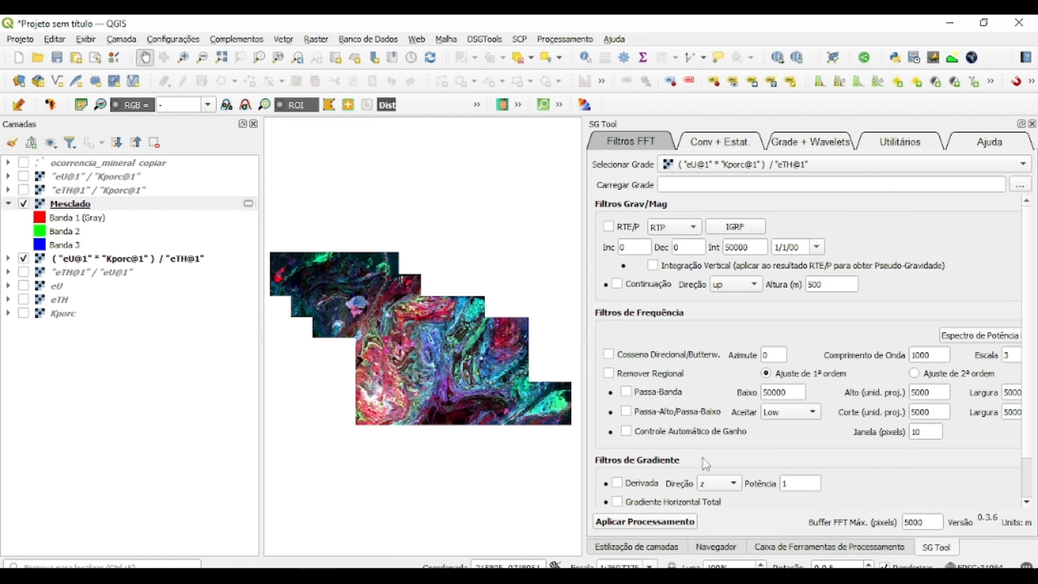
left_click(722, 145)
left_click(806, 141)
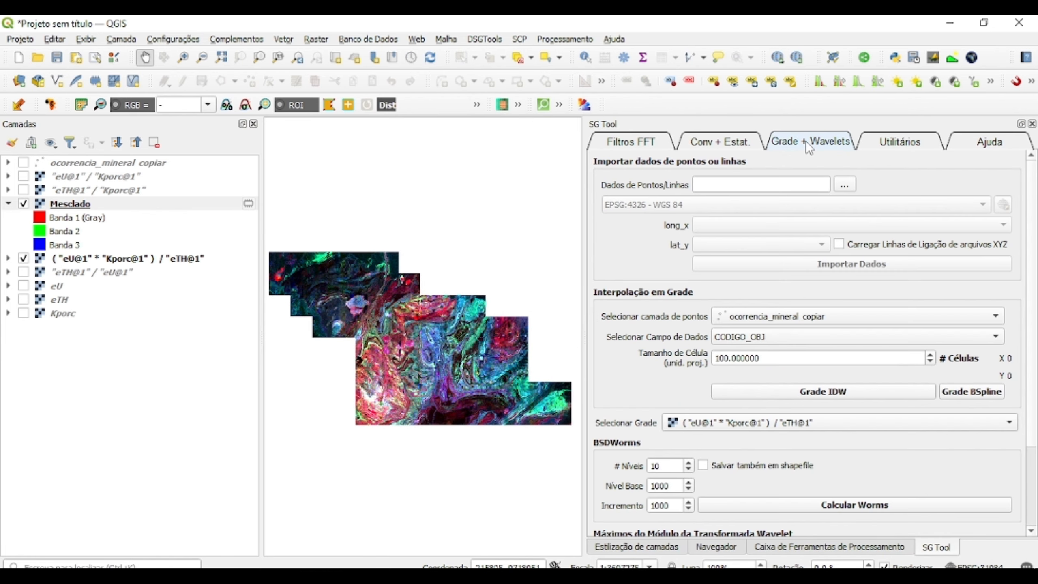
left_click(722, 142)
left_click(650, 141)
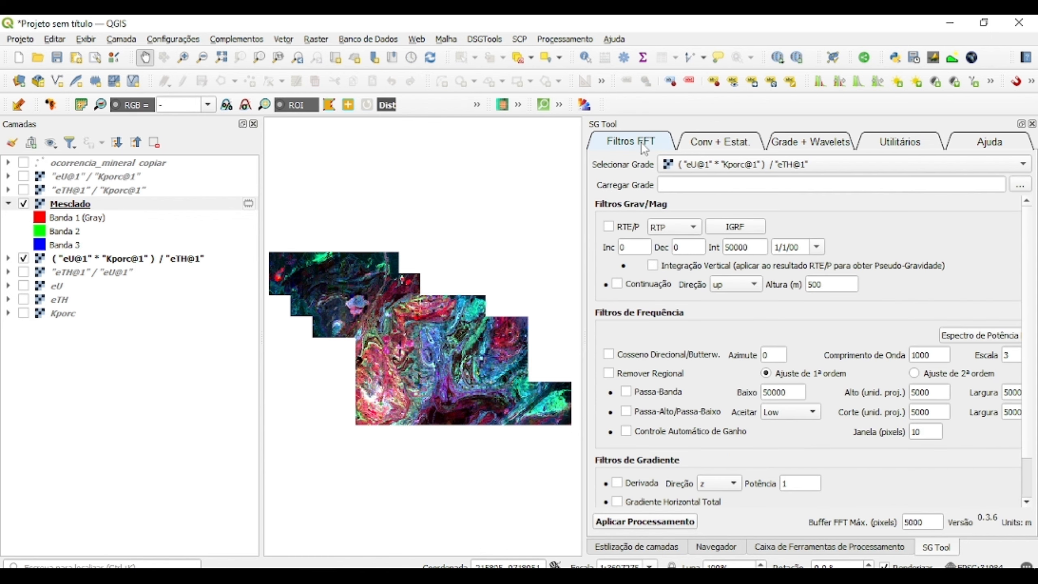
left_click(710, 143)
left_click(663, 144)
left_click(715, 142)
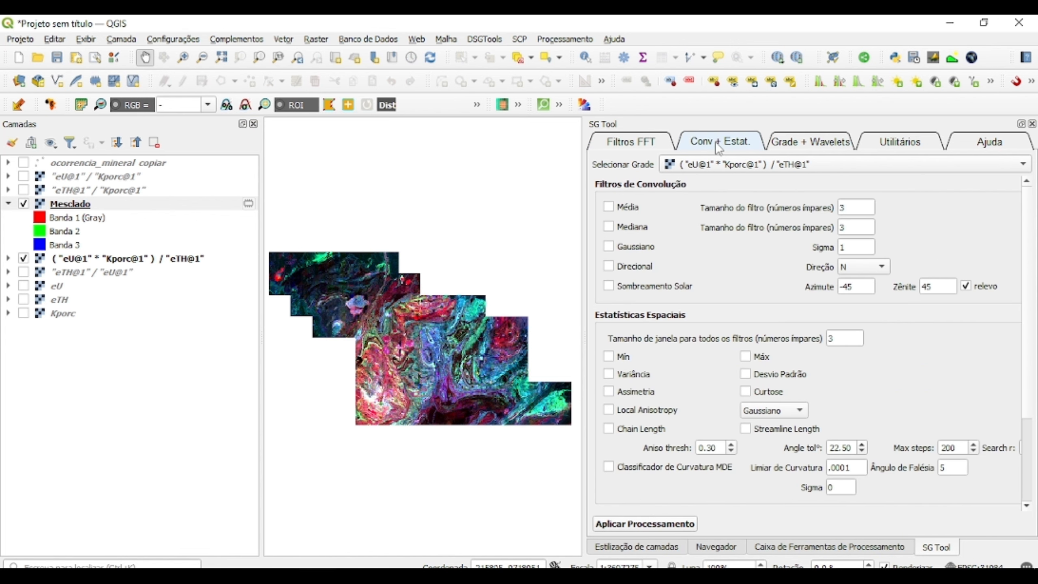
left_click(795, 144)
left_click(735, 144)
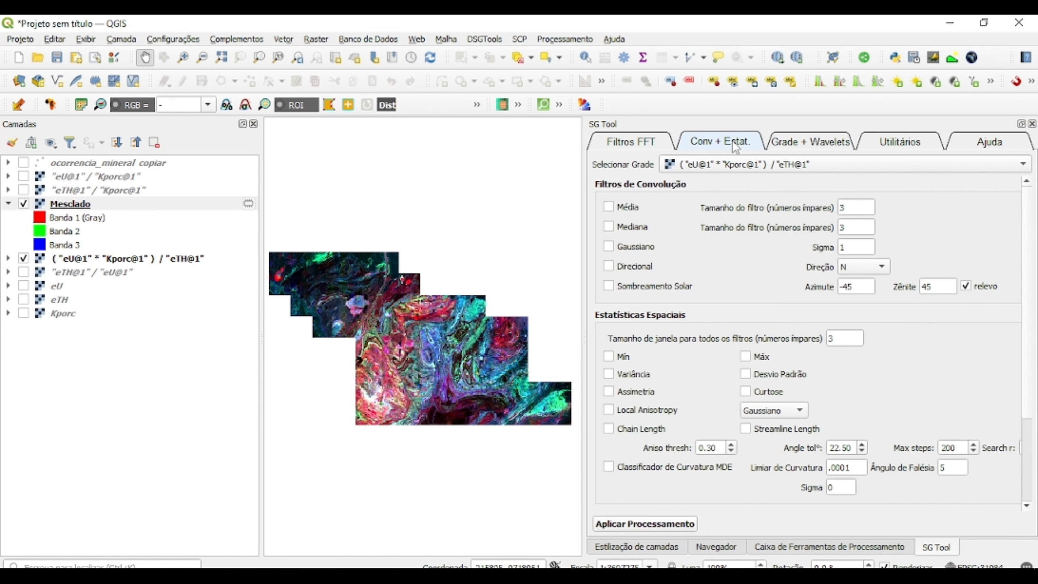